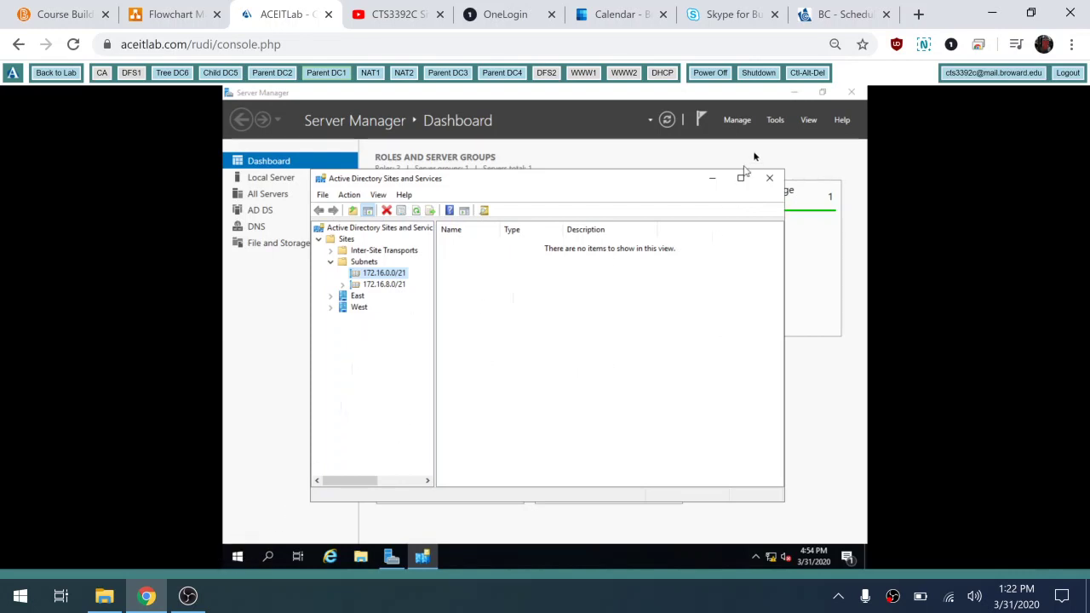
Step: Launch DNS Manager from Tools, then start Command Prompt by searching 'cmd' in Start
{"action": "left_click", "coordinate": [775, 120]}
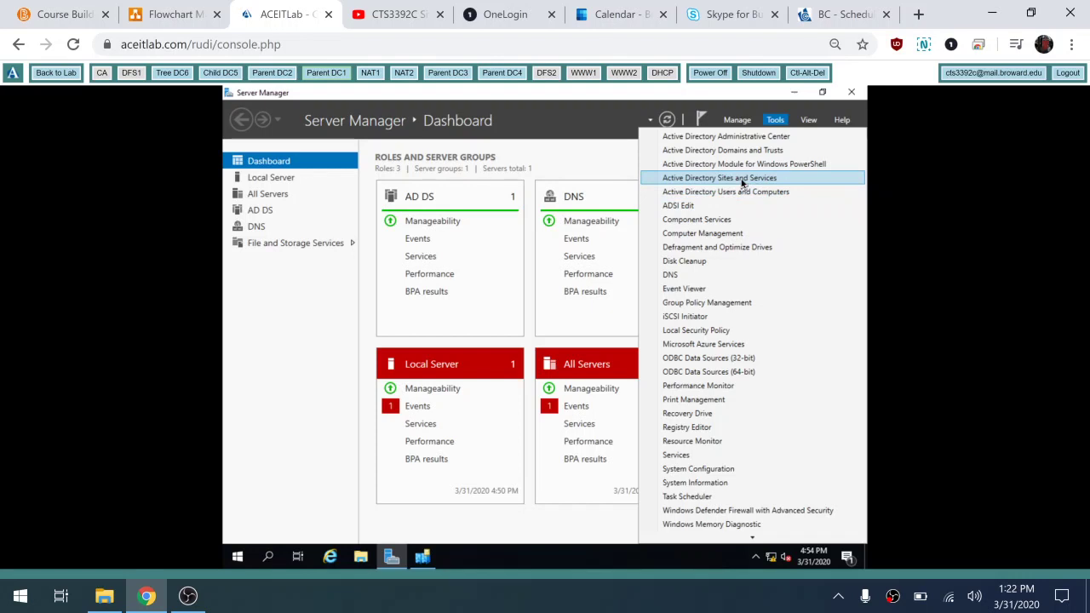
{"action": "left_click", "coordinate": [700, 274]}
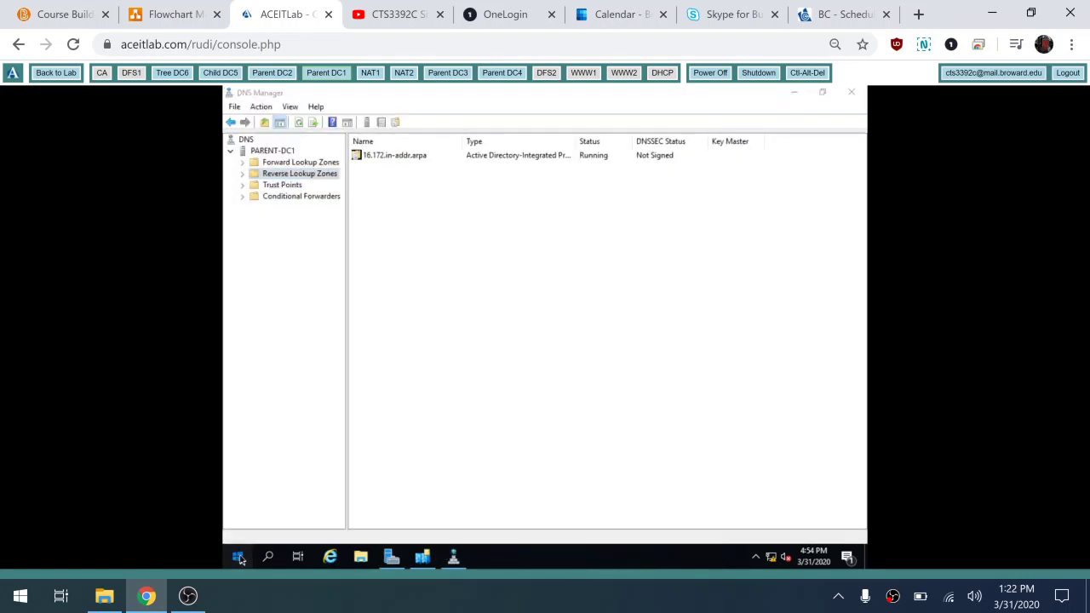
{"action": "left_click", "coordinate": [238, 557]}
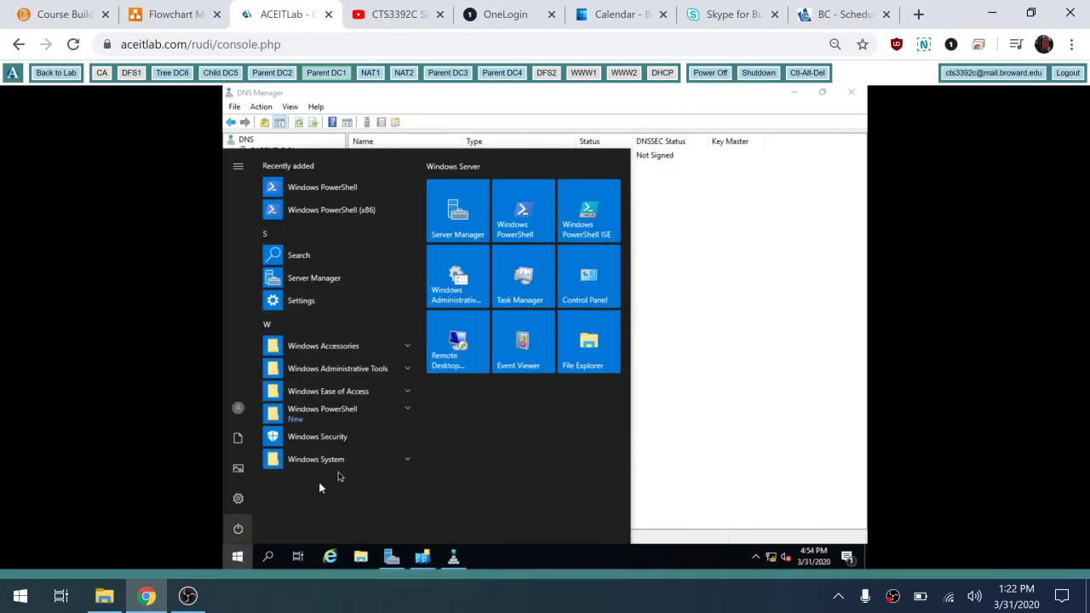
{"action": "type", "text": "cm"}
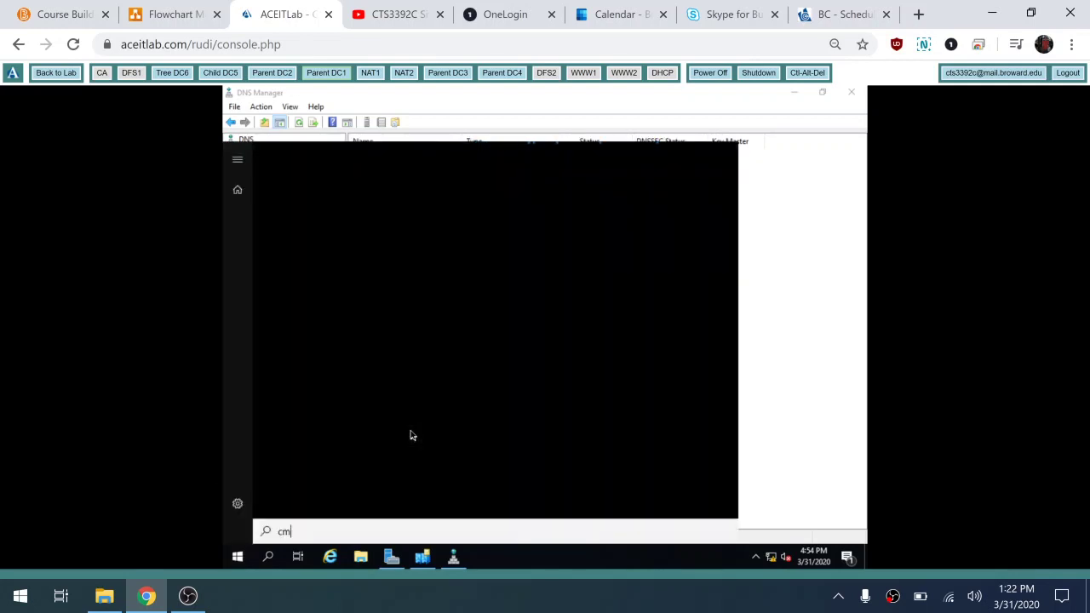
{"action": "type", "text": "d"}
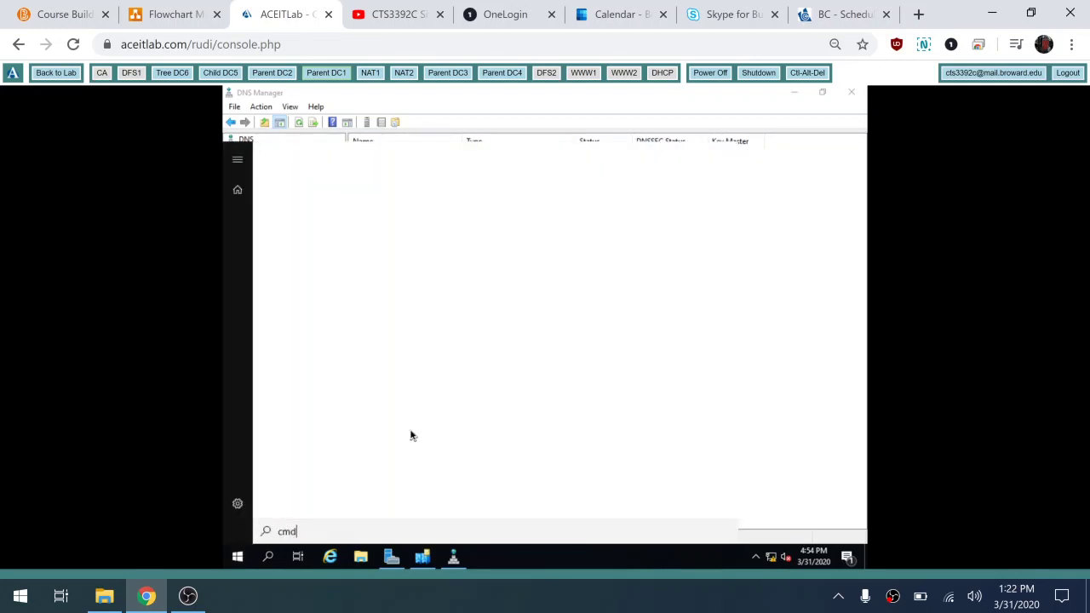
{"action": "left_click", "coordinate": [305, 216]}
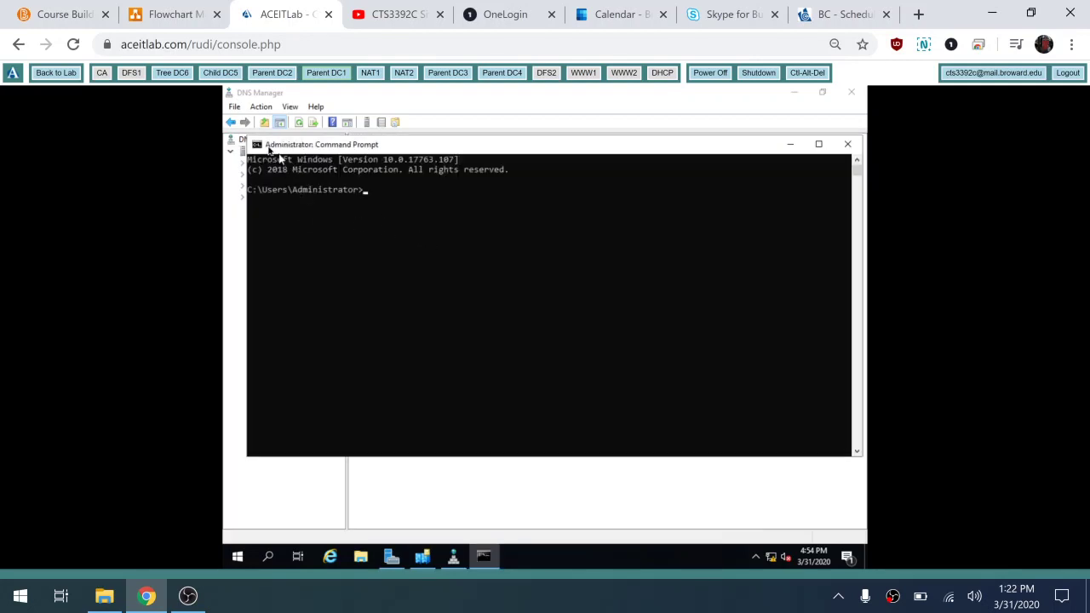
Step: Set the Command Prompt console font size to 24 in its Properties
{"action": "left_click", "coordinate": [256, 144]}
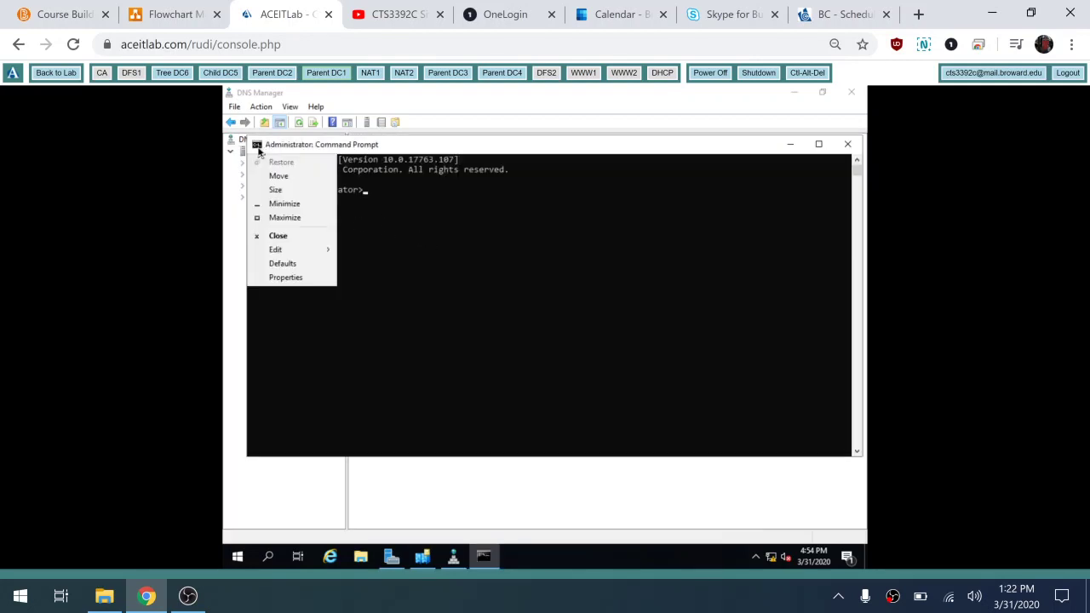
{"action": "left_click", "coordinate": [289, 277]}
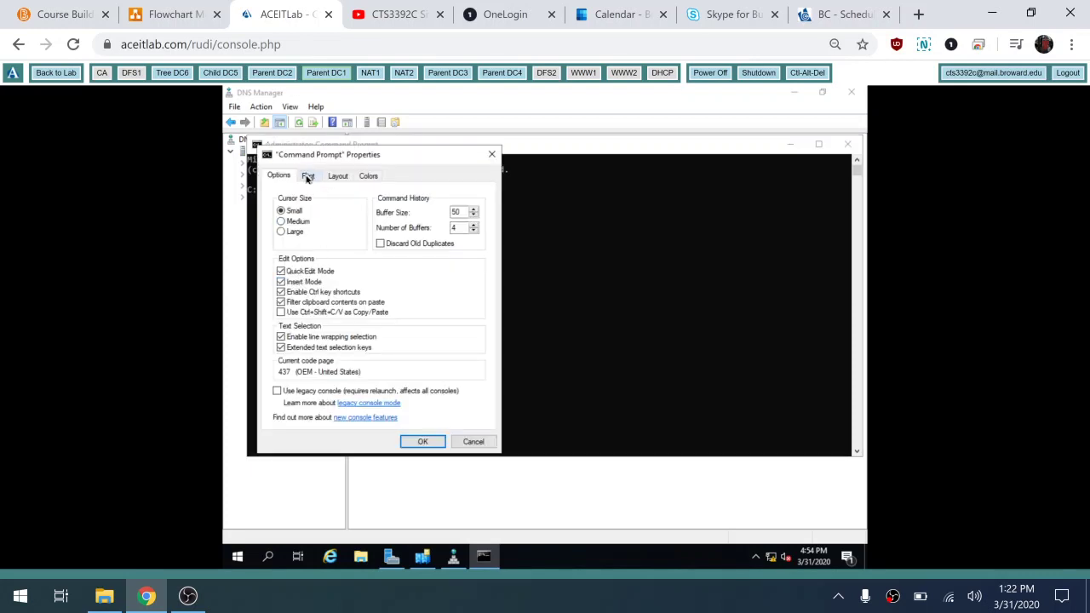
{"action": "left_click", "coordinate": [308, 178]}
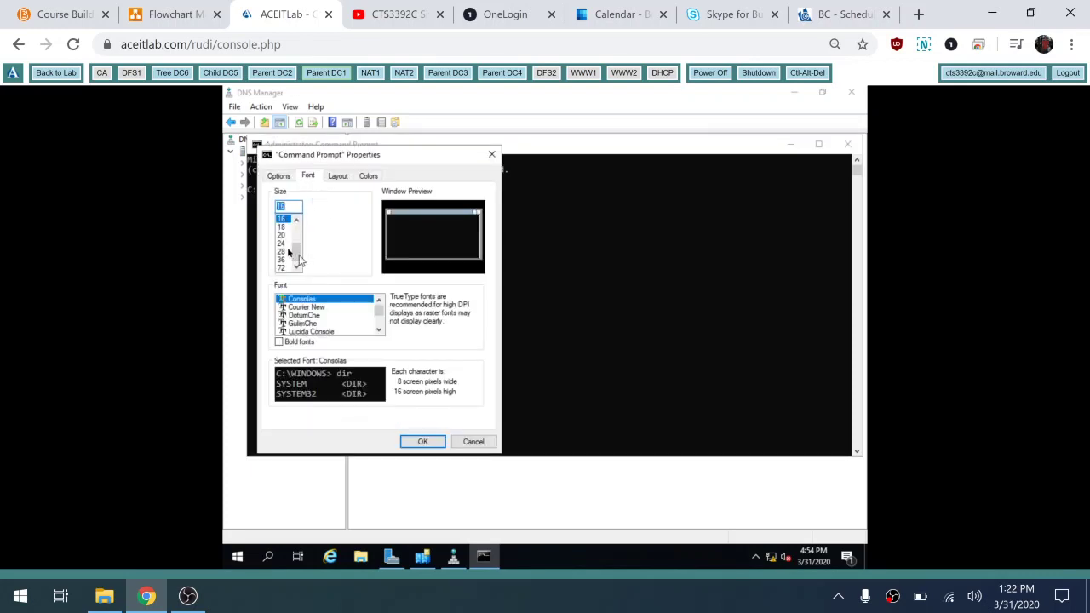
{"action": "left_click", "coordinate": [282, 246]}
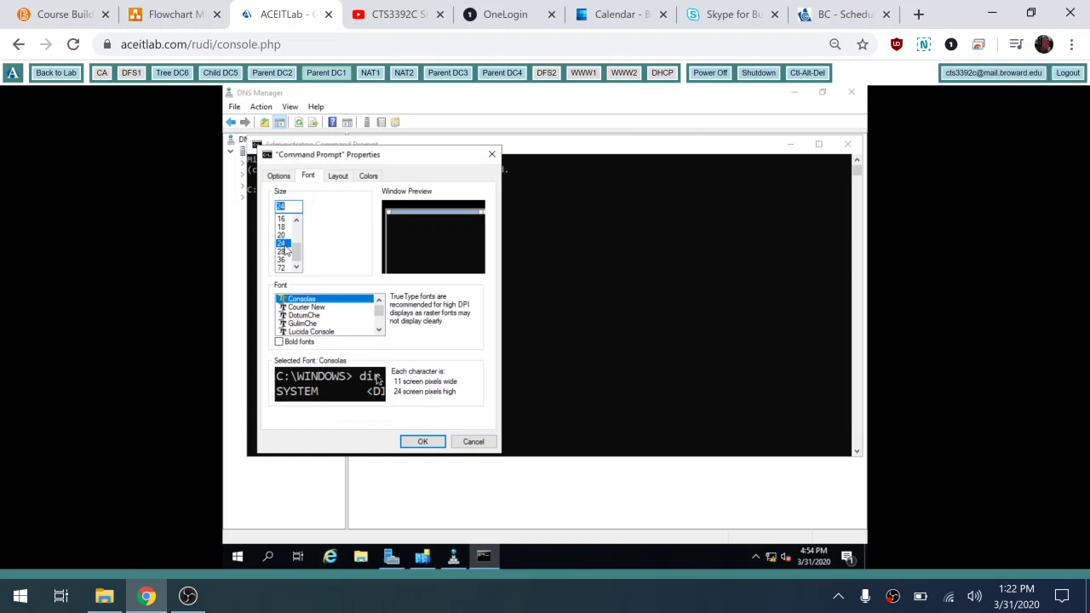
{"action": "left_click", "coordinate": [409, 441]}
Step: Start an interactive nslookup session in the console
{"action": "left_click", "coordinate": [417, 418]}
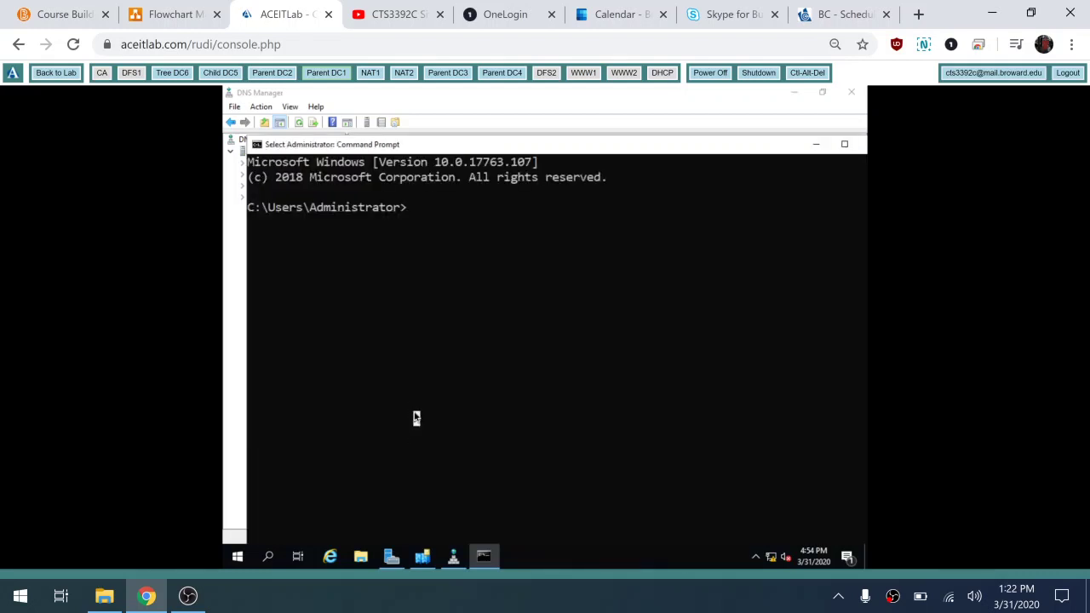
{"action": "type", "text": "nslookup"}
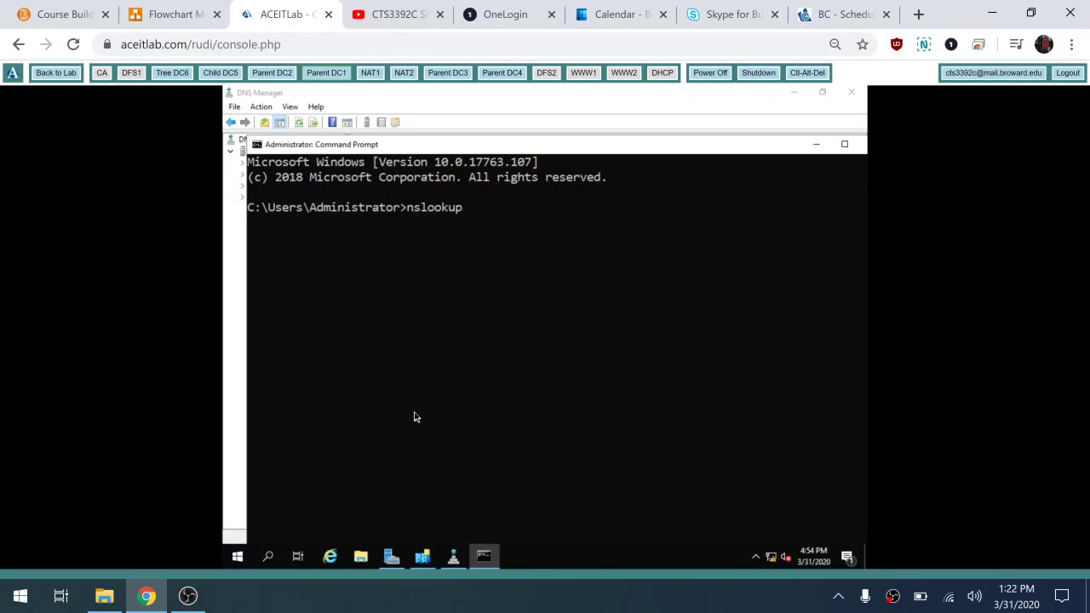
{"action": "key", "text": "Return"}
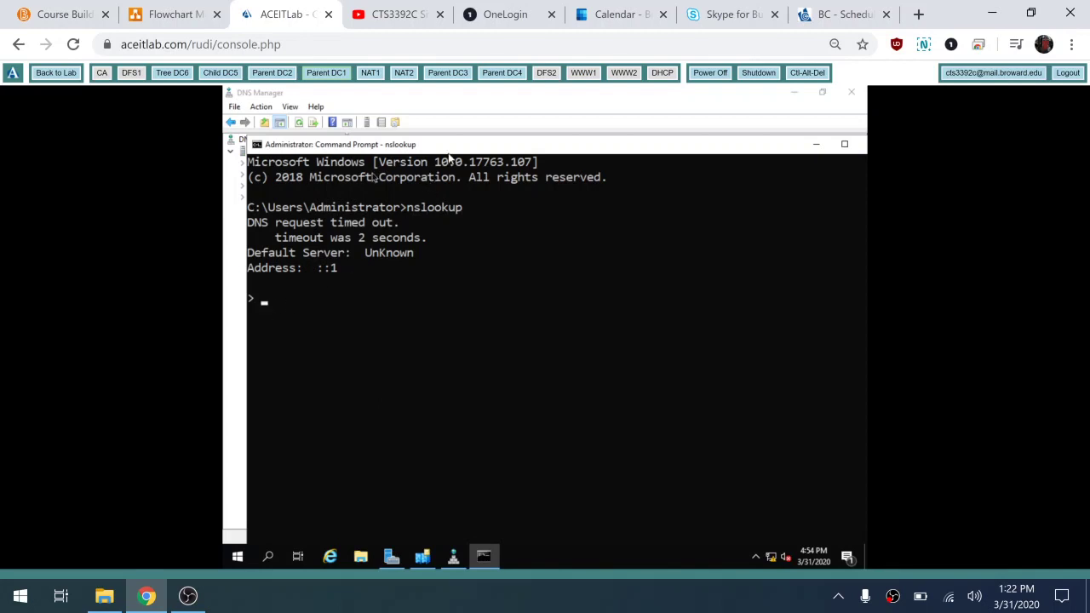
Step: Expand Forward Lookup Zones > contoso.com > _sites > West and select _tcp
{"action": "left_click", "coordinate": [235, 326]}
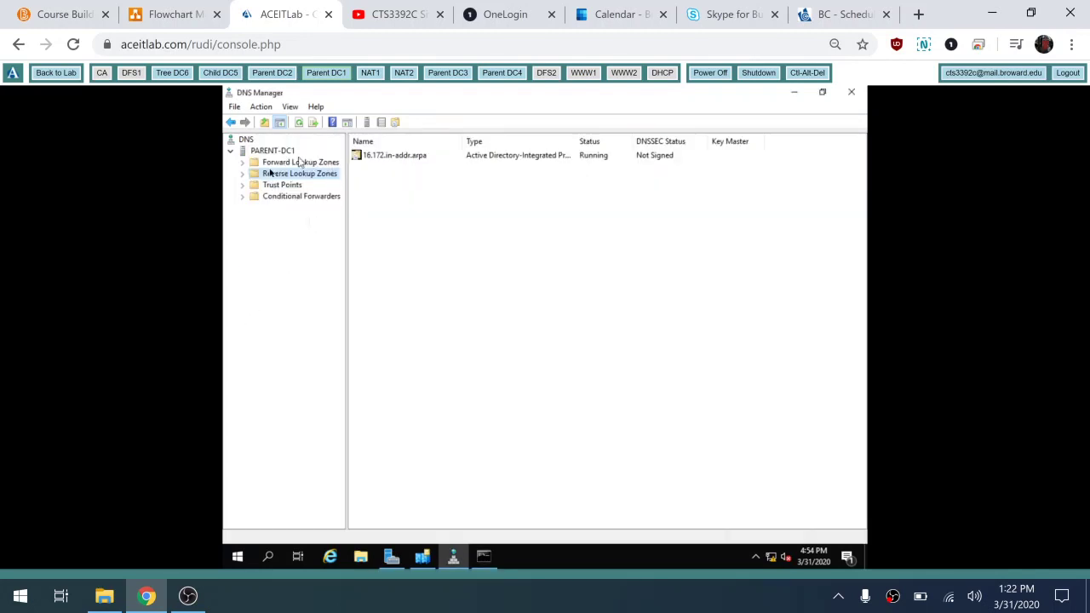
{"action": "left_click", "coordinate": [244, 164]}
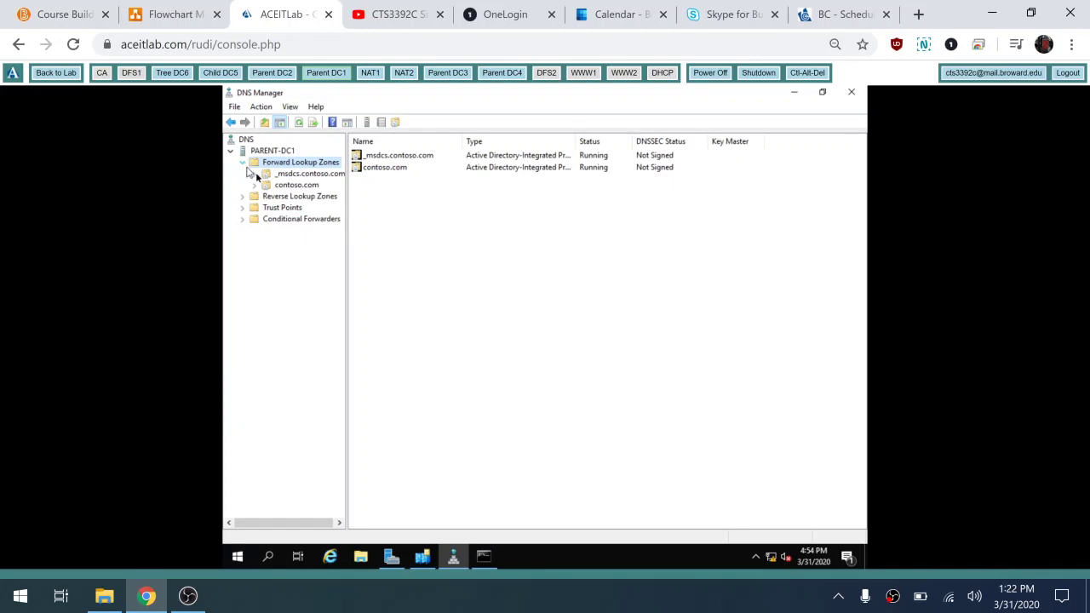
{"action": "double_click", "coordinate": [257, 186]}
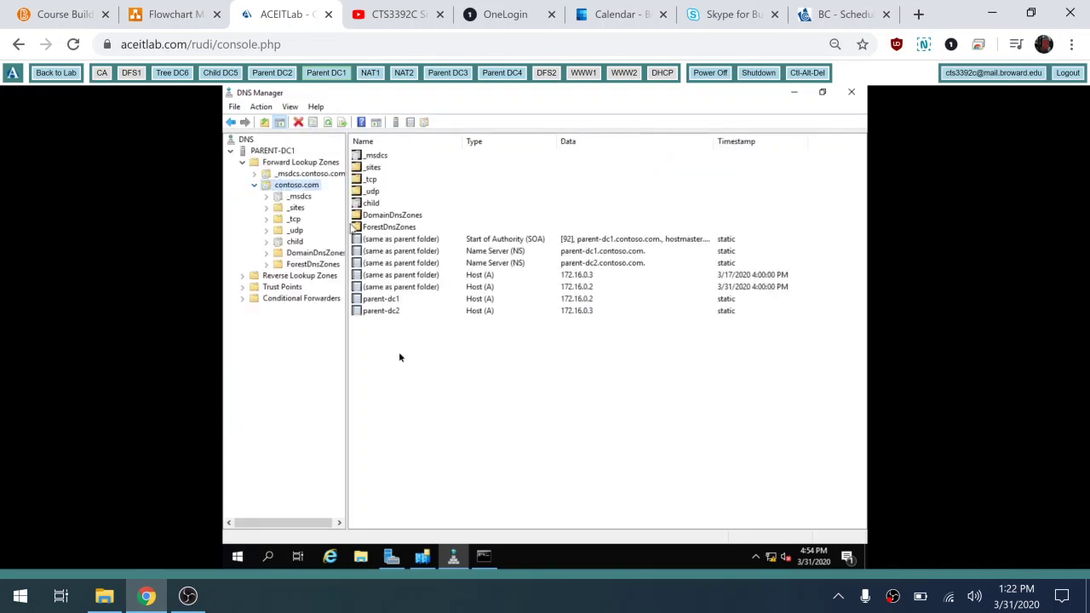
{"action": "left_click", "coordinate": [267, 208]}
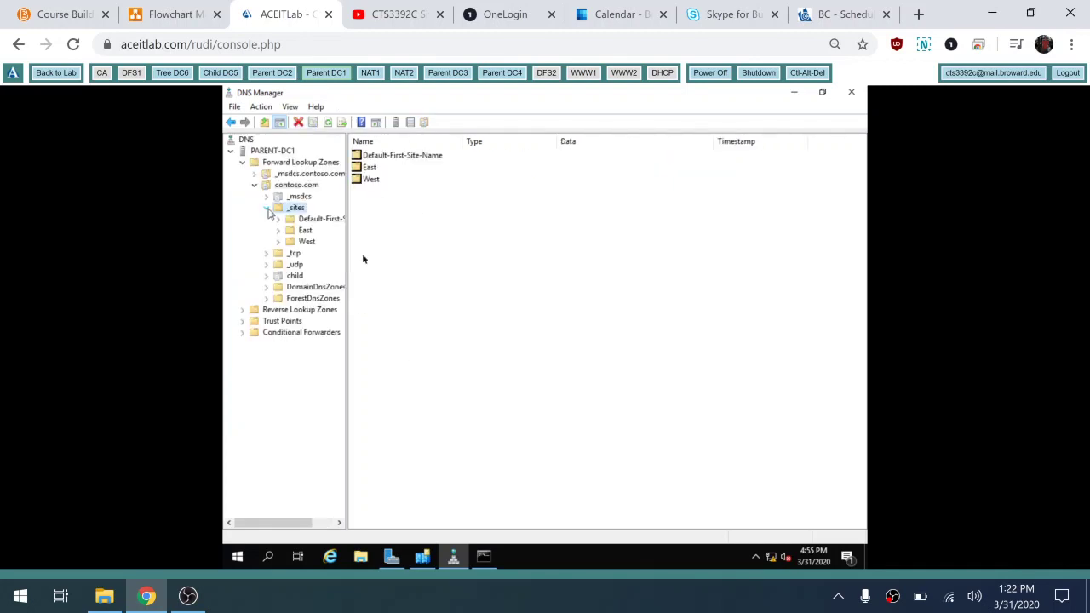
{"action": "double_click", "coordinate": [305, 242]}
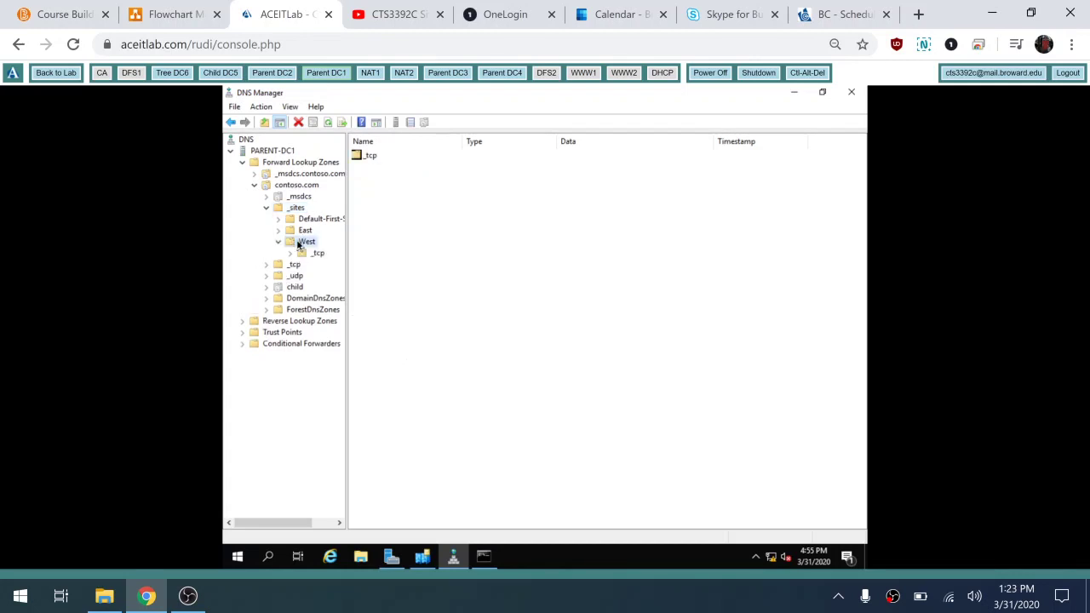
{"action": "left_click", "coordinate": [315, 253]}
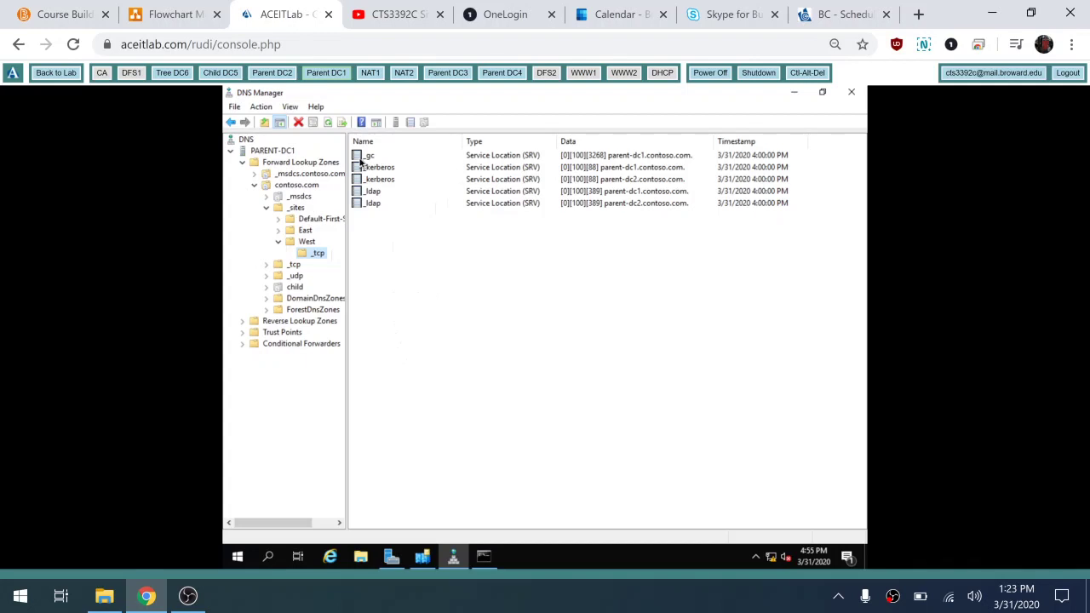
Step: Move the nslookup console aside and set the query type to SRV
{"action": "left_click", "coordinate": [482, 557]}
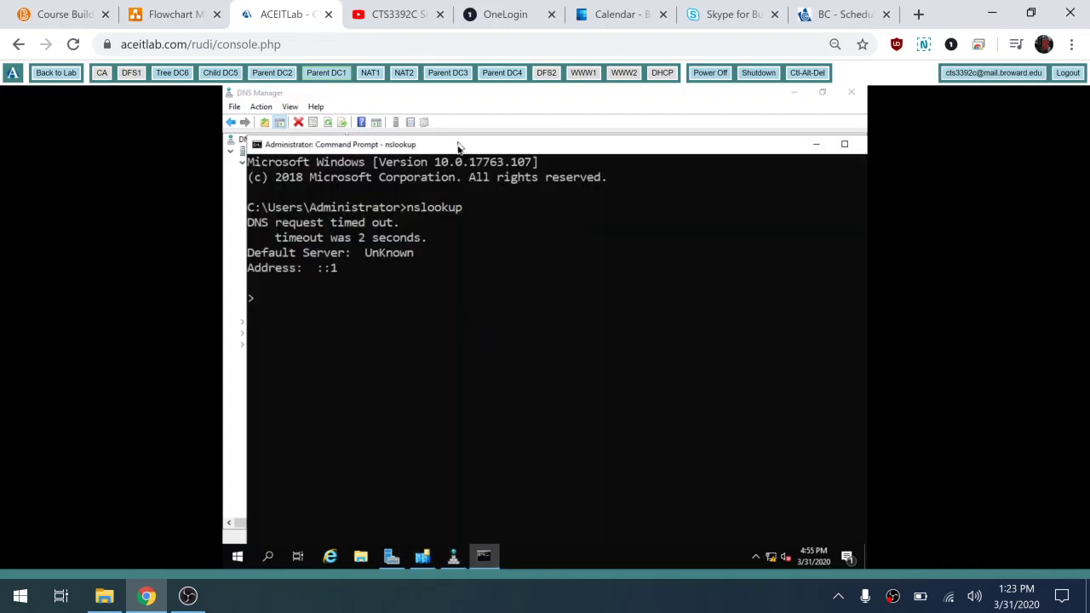
{"action": "left_click_drag", "start_coordinate": [459, 149], "coordinate": [569, 235]}
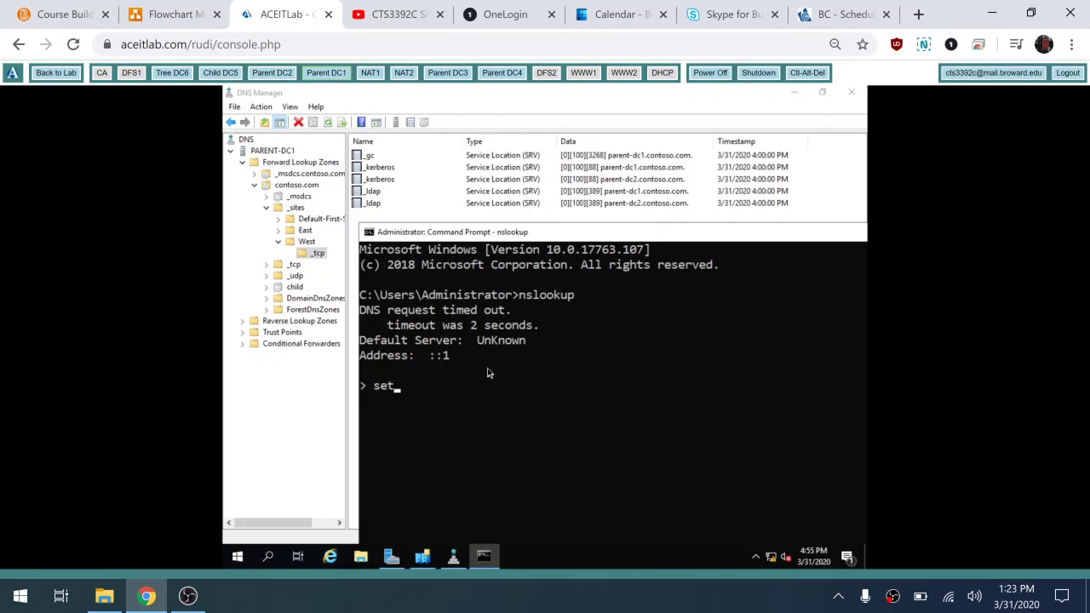
{"action": "type", "text": "type=srv"}
{"action": "key", "text": "Return"}
Step: Query _gc._tcp.West._sites.contoso.com, resolving to parent-dc1.contoso.com at 172.16.0.2, port 3268
{"action": "type", "text": "c._"}
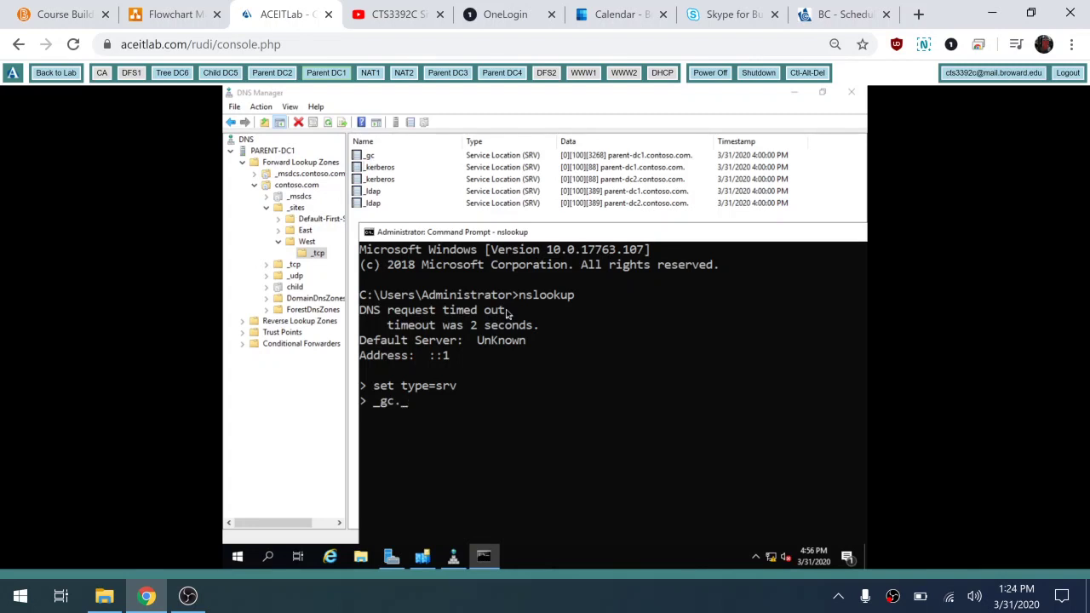
{"action": "type", "text": "tcp.West._sites"}
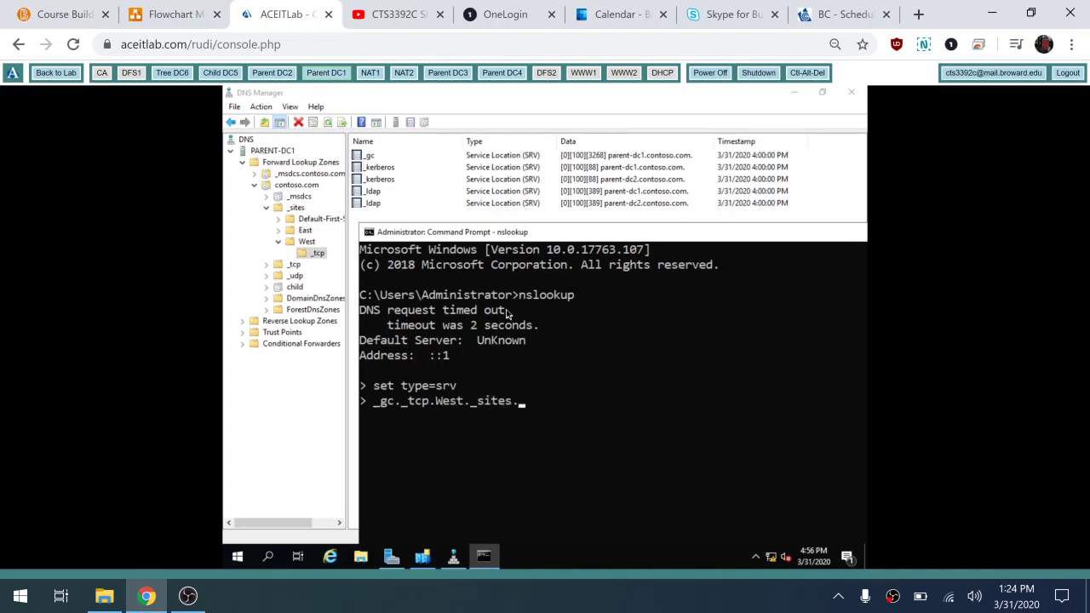
{"action": "type", "text": ".contoso.com"}
{"action": "key", "text": "Return"}
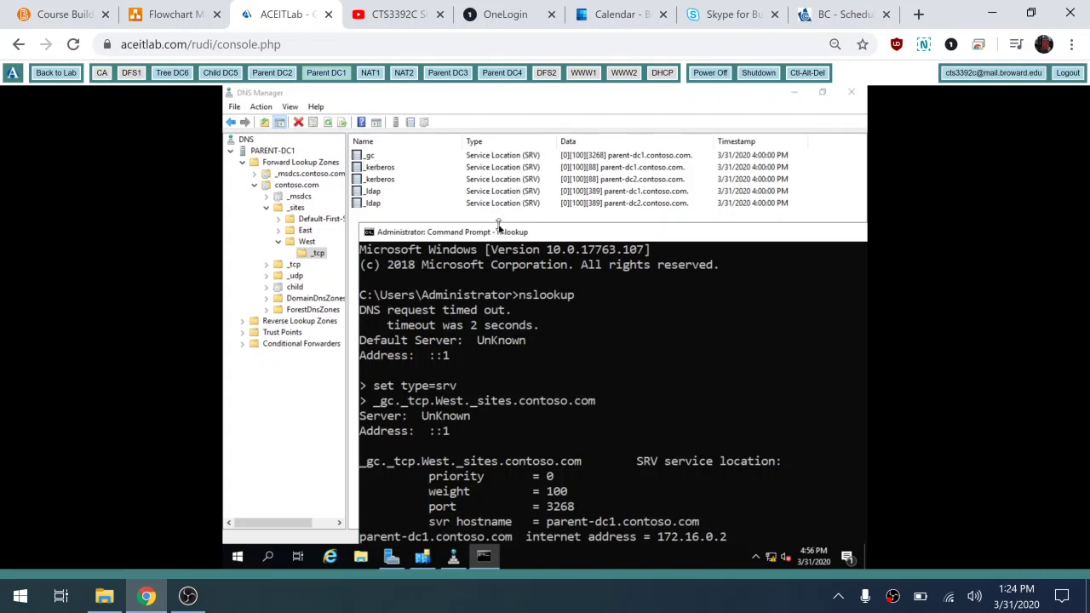
Step: Change the recalled query to _ldap for the West site, returning parent-dc1 and parent-dc2 on port 389
{"action": "left_click_drag", "start_coordinate": [491, 235], "coordinate": [543, 158]}
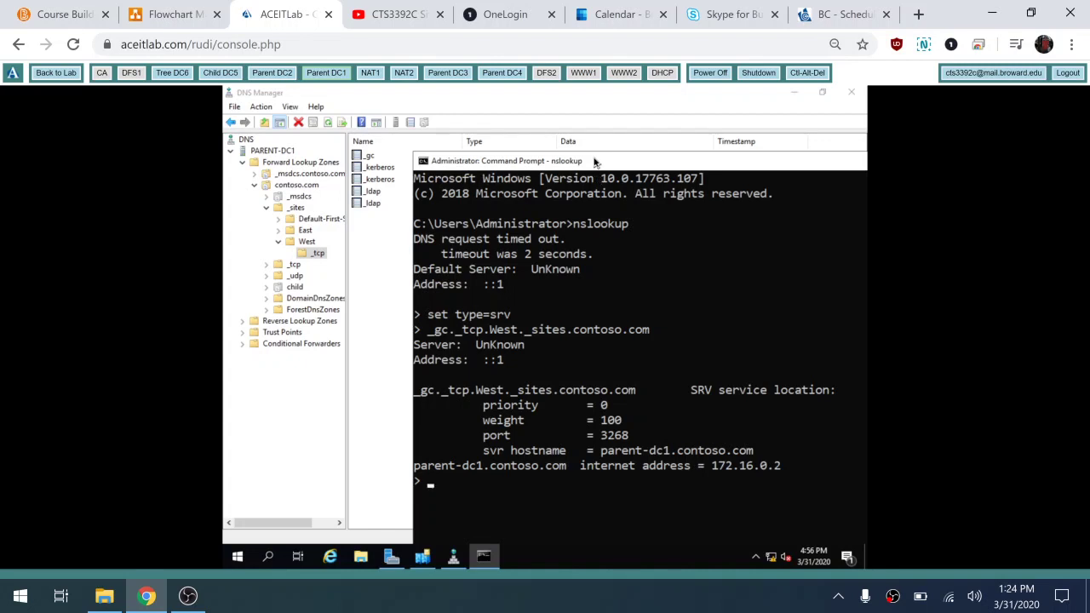
{"action": "key", "text": "Up"}
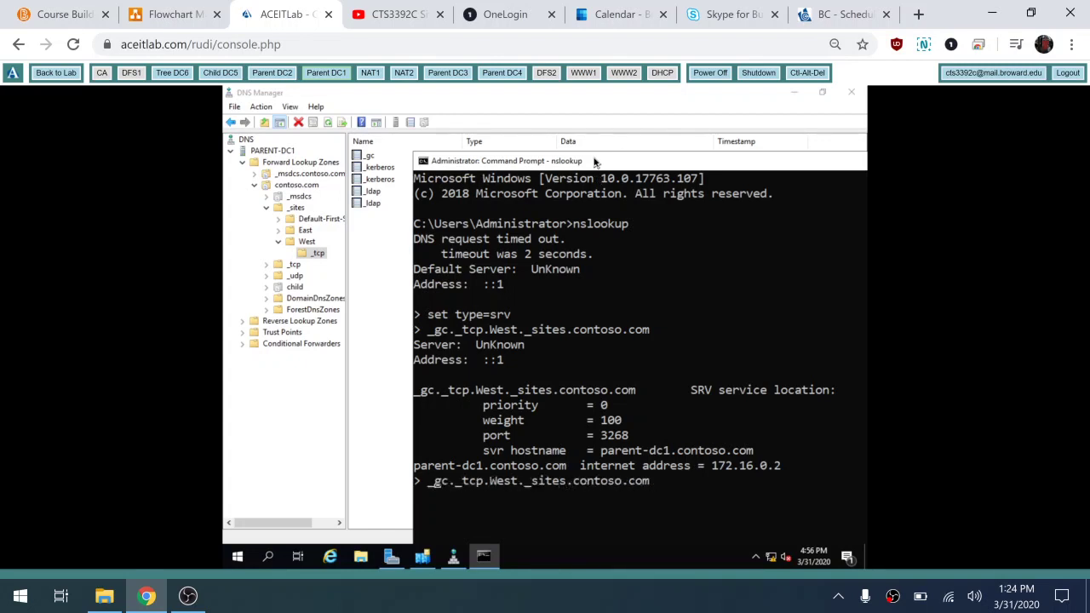
{"action": "key", "text": "Left"}
{"action": "key", "text": "Left"}
{"action": "key", "text": "Left"}
{"action": "key", "text": "Left"}
{"action": "key", "text": "Left"}
{"action": "key", "text": "Left"}
{"action": "key", "text": "Left"}
{"action": "key", "text": "Left"}
{"action": "key", "text": "Left"}
{"action": "key", "text": "Left"}
{"action": "key", "text": "Left"}
{"action": "key", "text": "Left"}
{"action": "key", "text": "Left"}
{"action": "key", "text": "Left"}
{"action": "key", "text": "Left"}
{"action": "key", "text": "Left"}
{"action": "key", "text": "Left"}
{"action": "key", "text": "Left"}
{"action": "key", "text": "Left"}
{"action": "key", "text": "Left"}
{"action": "key", "text": "BackSpace"}
{"action": "key", "text": "BackSpace"}
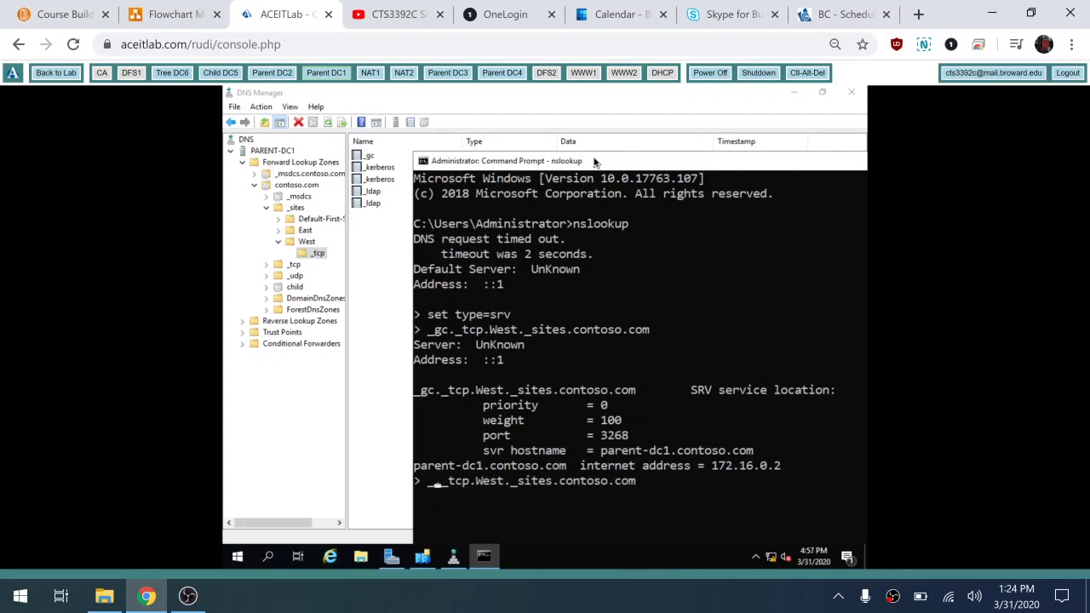
{"action": "type", "text": "ldap."}
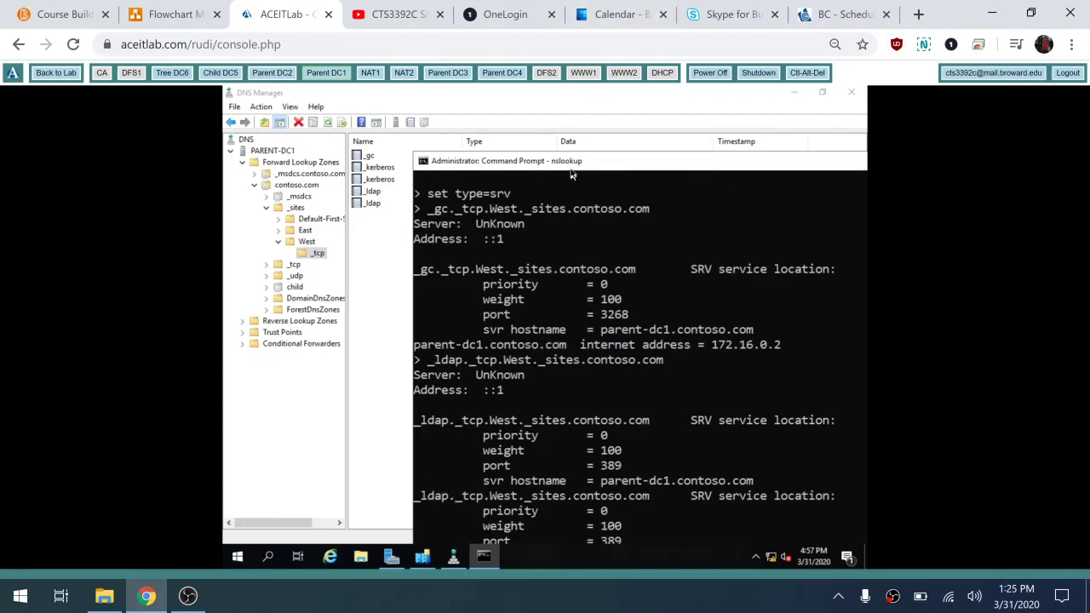
{"action": "left_click_drag", "start_coordinate": [570, 166], "coordinate": [568, 124]}
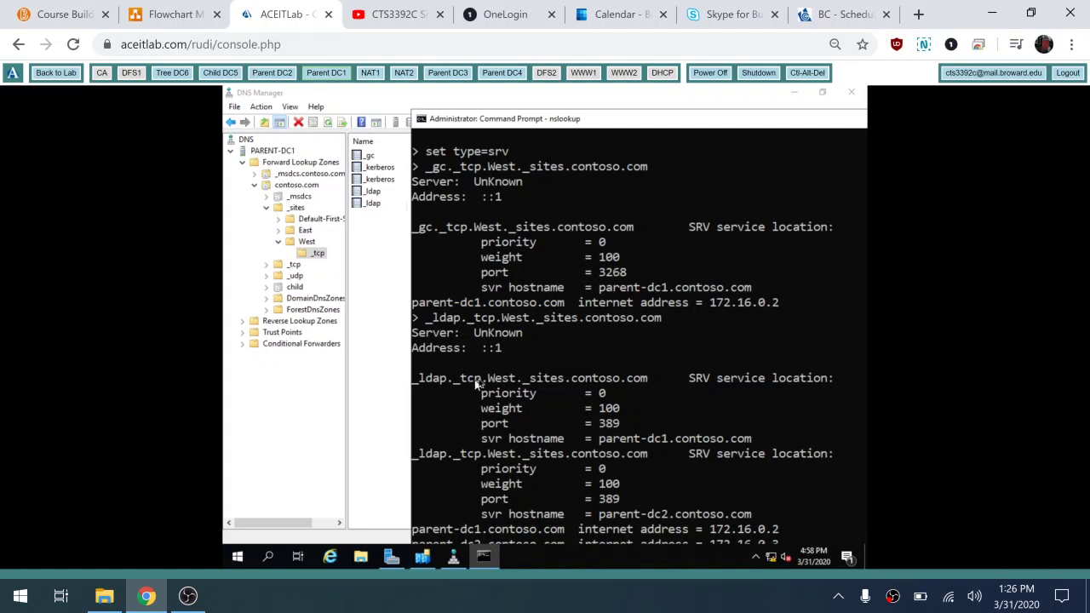
Step: Exit nslookup and close the Command Prompt window
{"action": "double_click", "coordinate": [573, 119]}
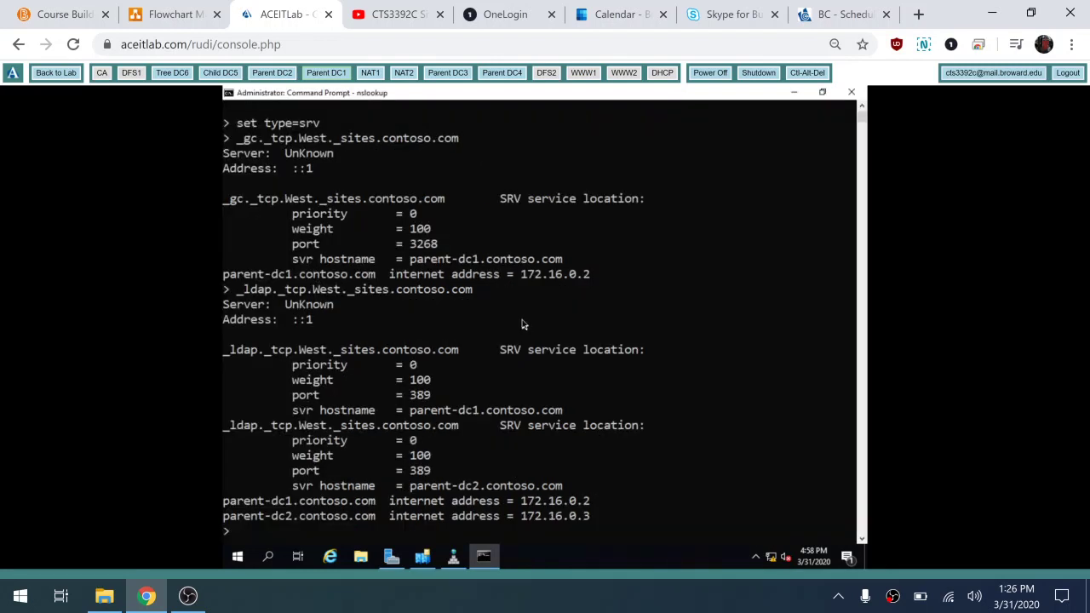
{"action": "type", "text": "exit"}
{"action": "key", "text": "Return"}
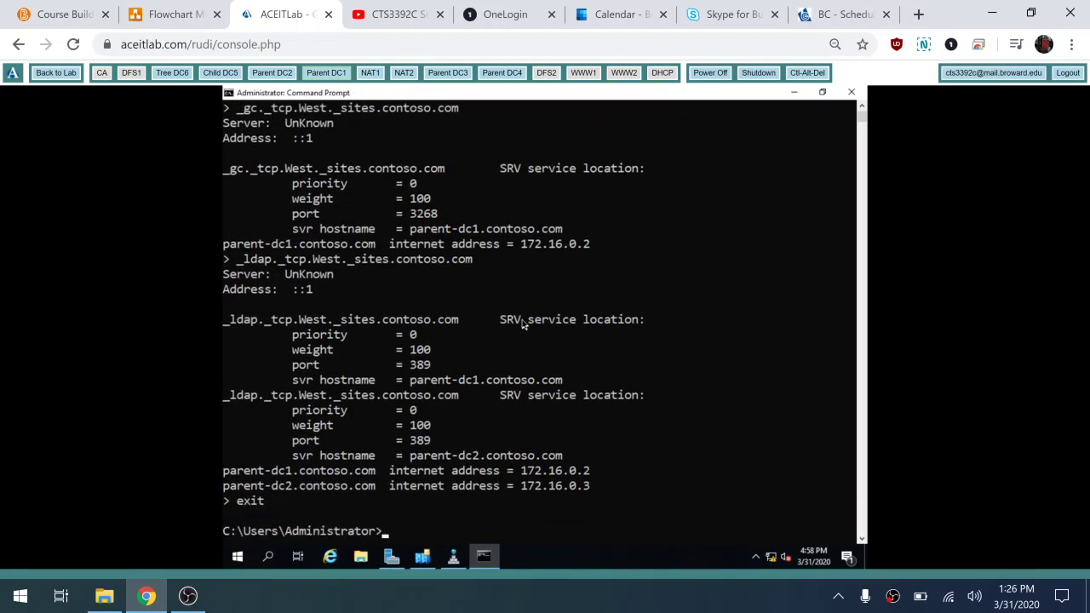
{"action": "type", "text": "exit"}
{"action": "key", "text": "Return"}
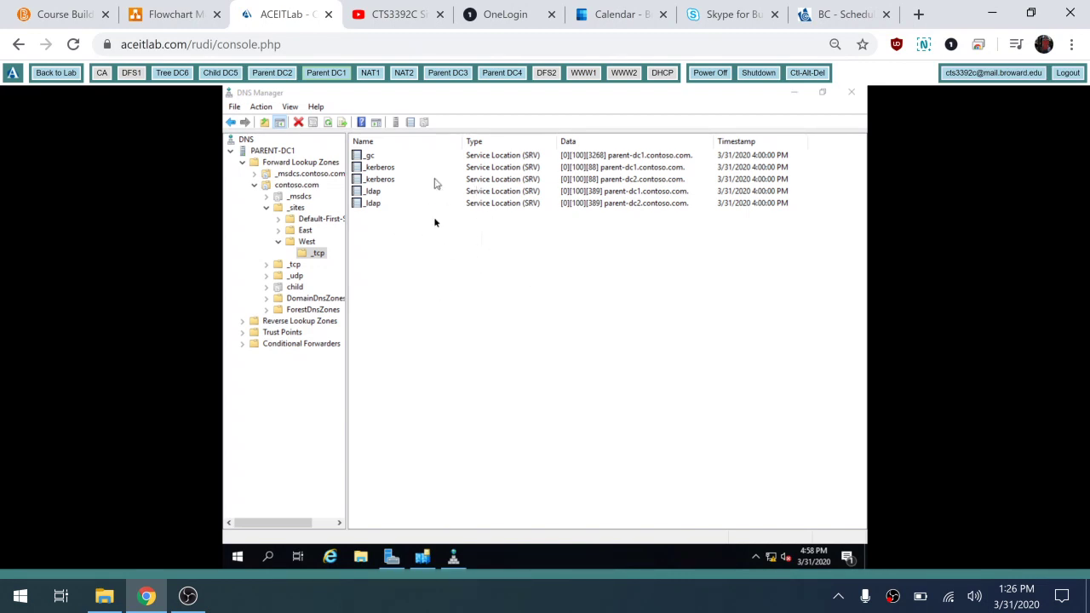
Step: On Child DC5, close Active Directory Sites and Services and launch DNS Manager
{"action": "left_click", "coordinate": [613, 251]}
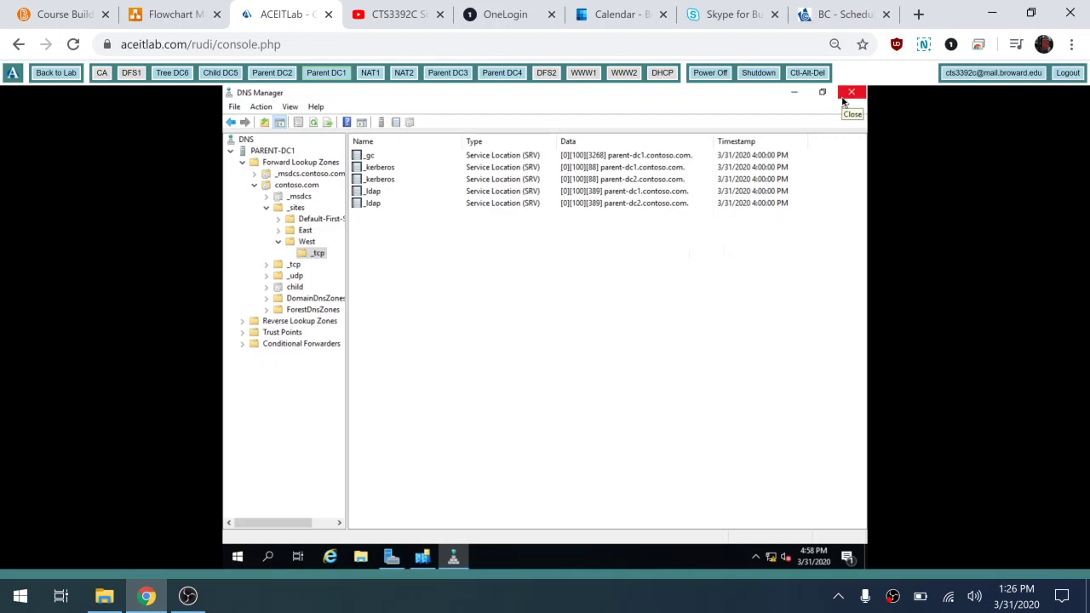
{"action": "left_click", "coordinate": [222, 73]}
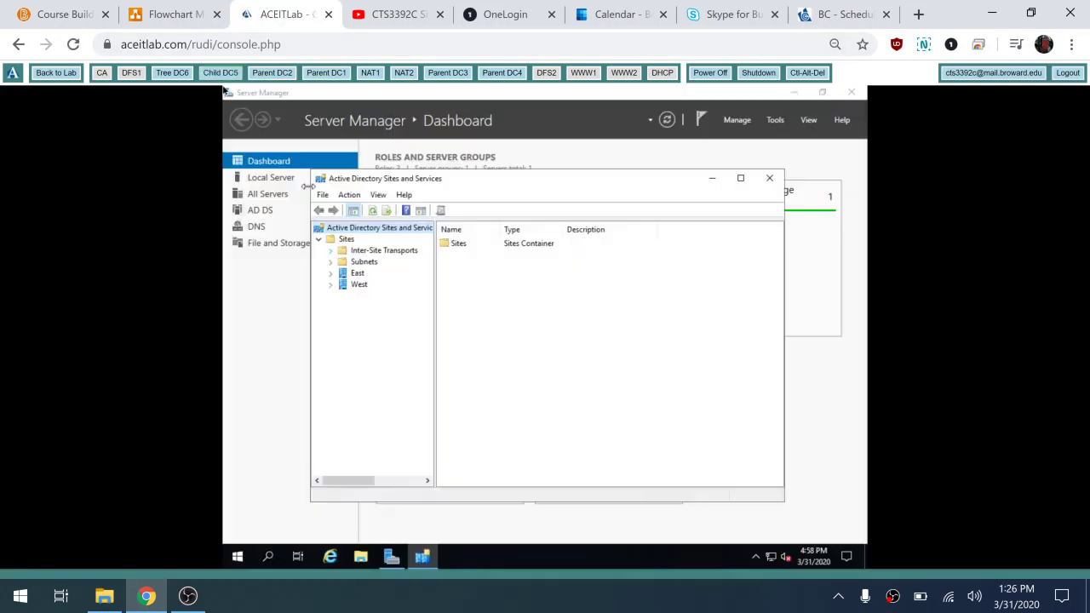
{"action": "left_click", "coordinate": [770, 180]}
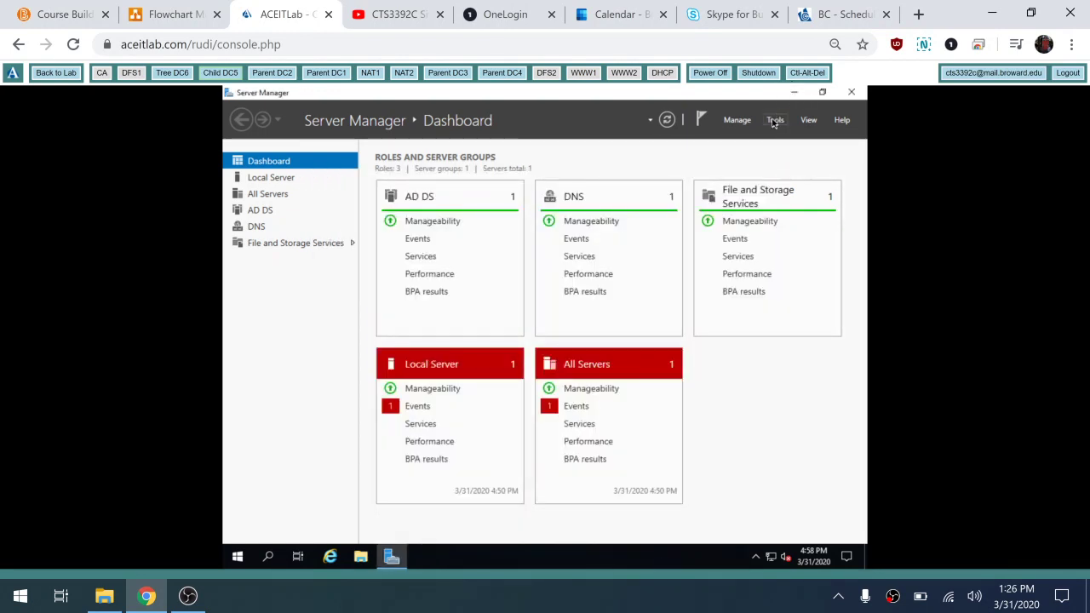
{"action": "left_click", "coordinate": [775, 120]}
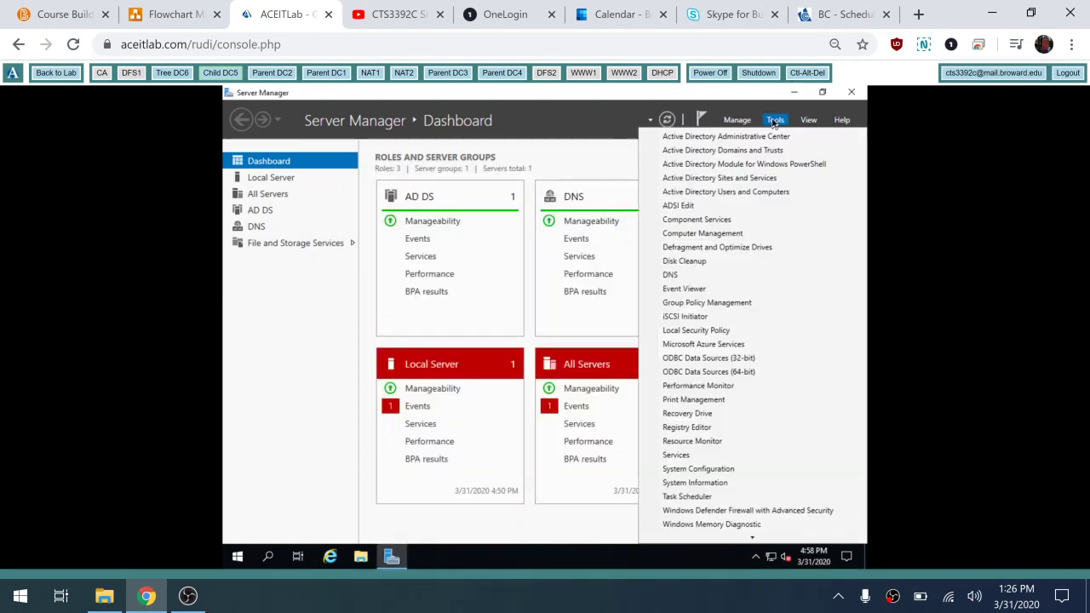
{"action": "left_click", "coordinate": [689, 277]}
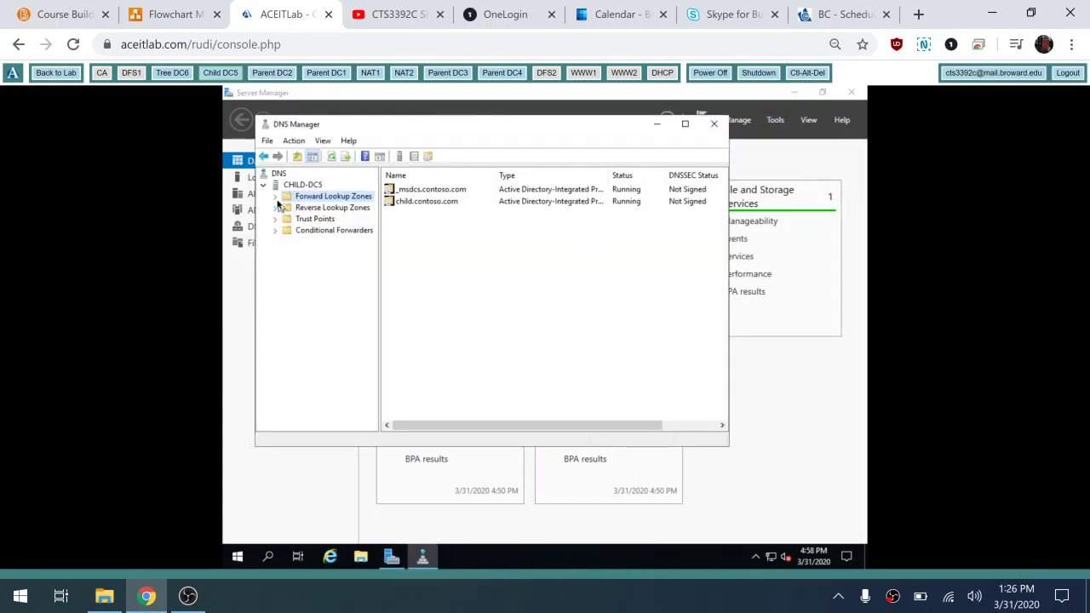
Step: View child.contoso.com's West _tcp records for child-dc5, then close DNS Manager
{"action": "left_click", "coordinate": [275, 197]}
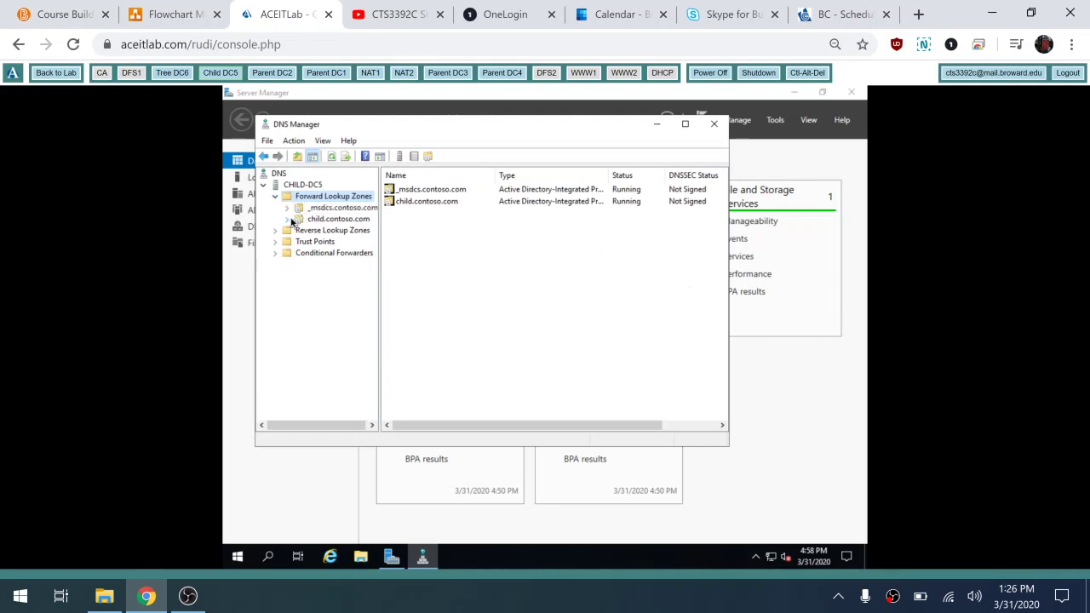
{"action": "double_click", "coordinate": [297, 220]}
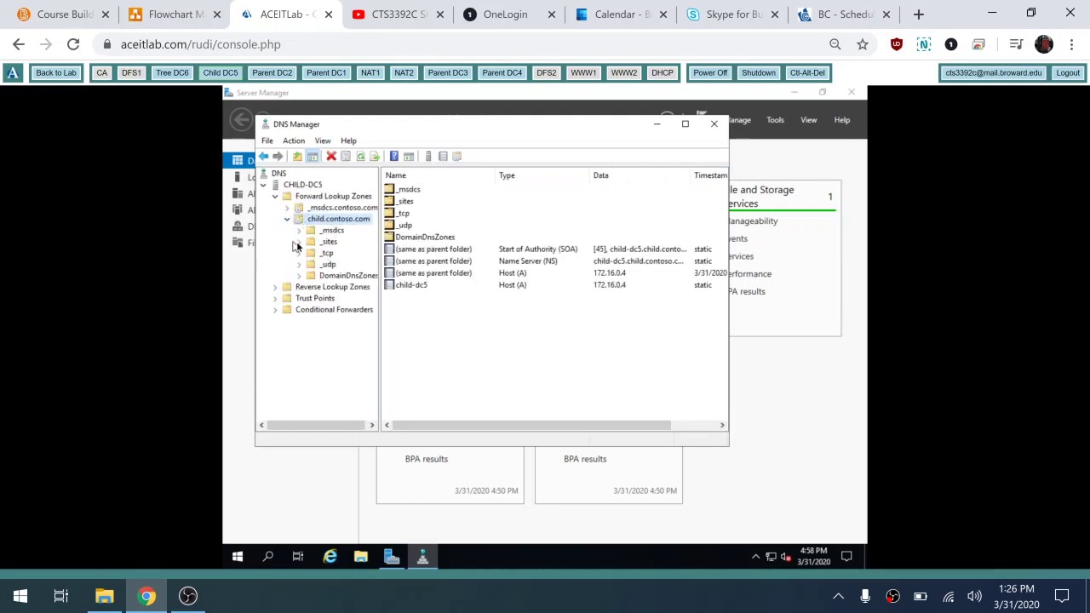
{"action": "double_click", "coordinate": [306, 243]}
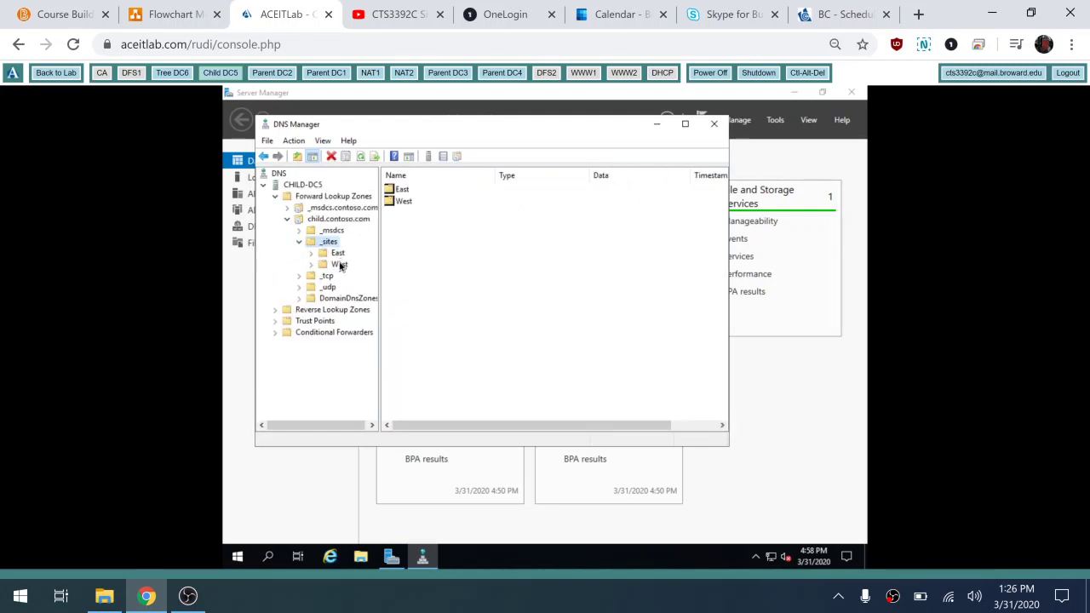
{"action": "double_click", "coordinate": [340, 264]}
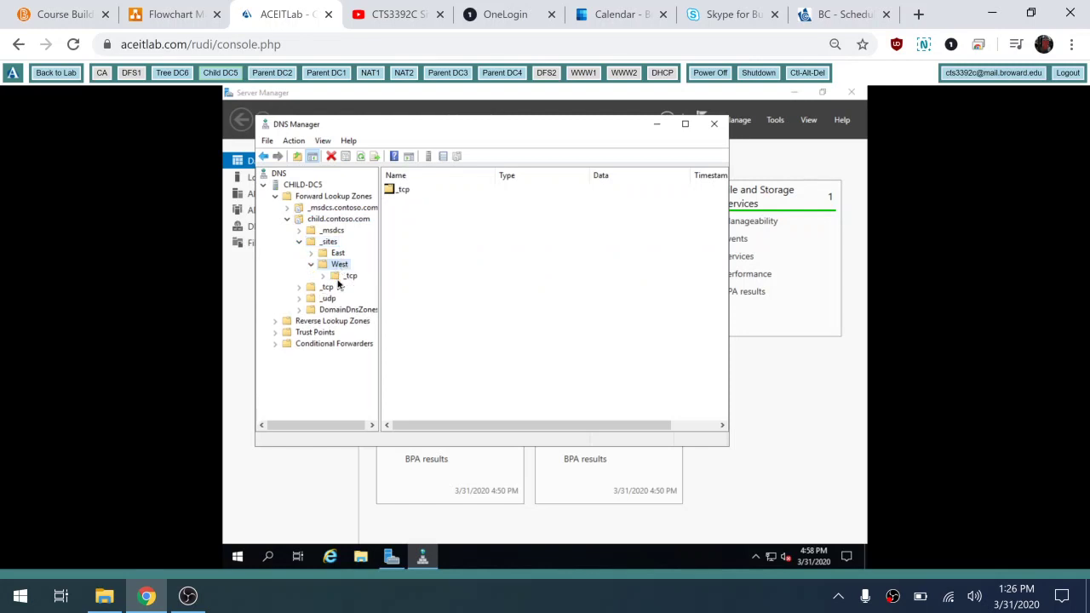
{"action": "double_click", "coordinate": [348, 275]}
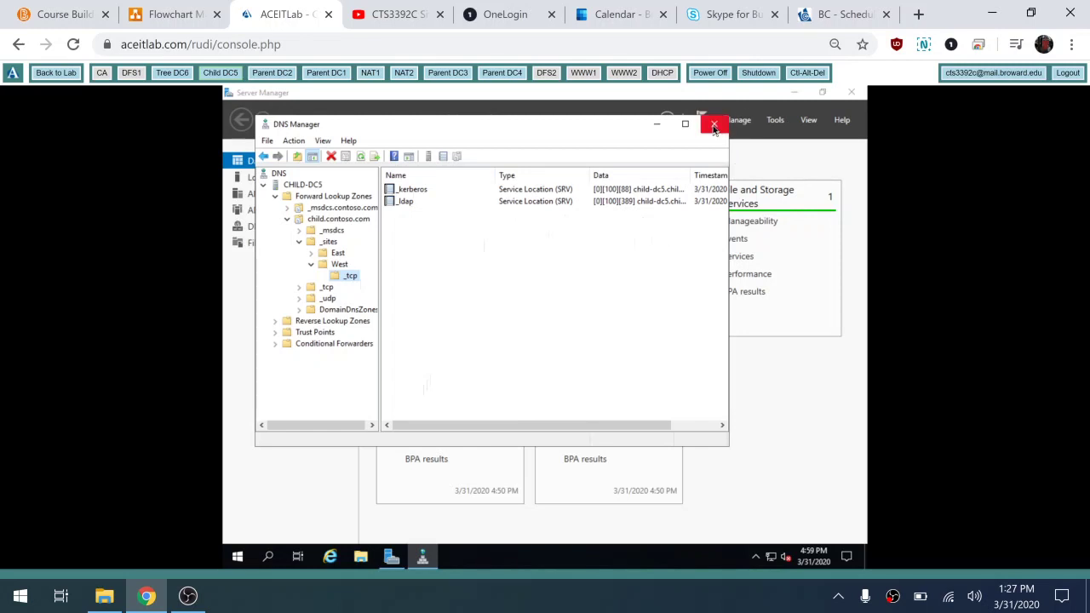
{"action": "left_click", "coordinate": [713, 126]}
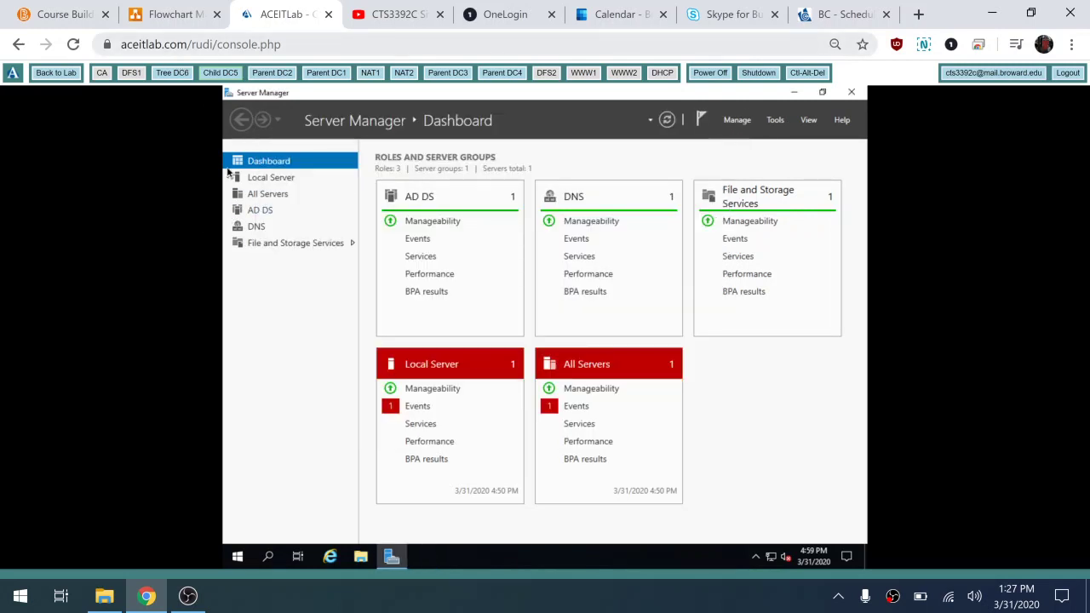
Step: Zoom the network diagram in twice and pan to the East Site addresses, then return to the lab console
{"action": "left_click", "coordinate": [175, 15]}
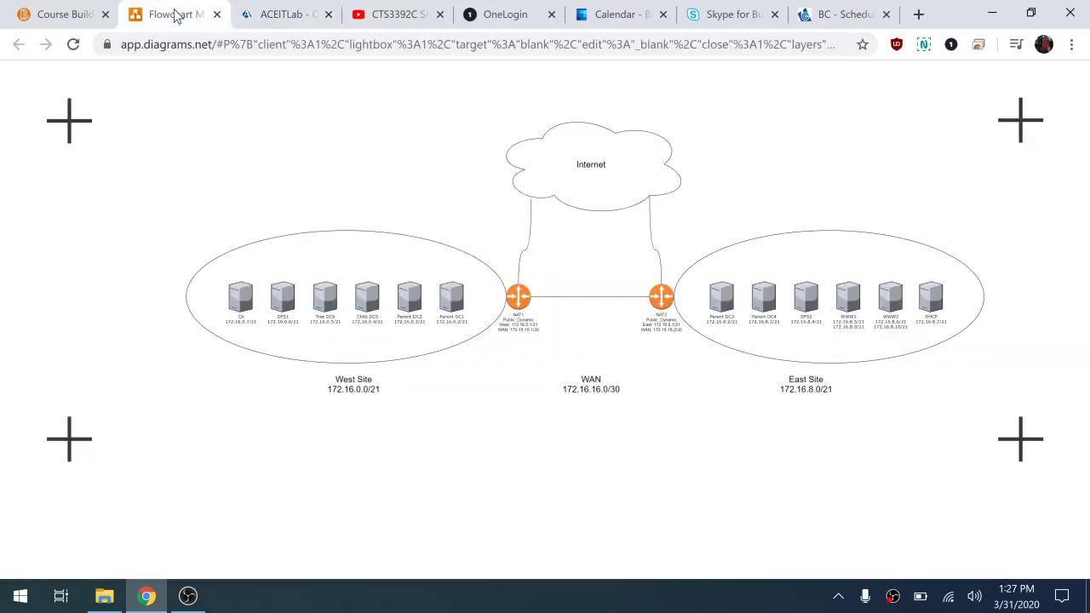
{"action": "mouse_move", "coordinate": [713, 370]}
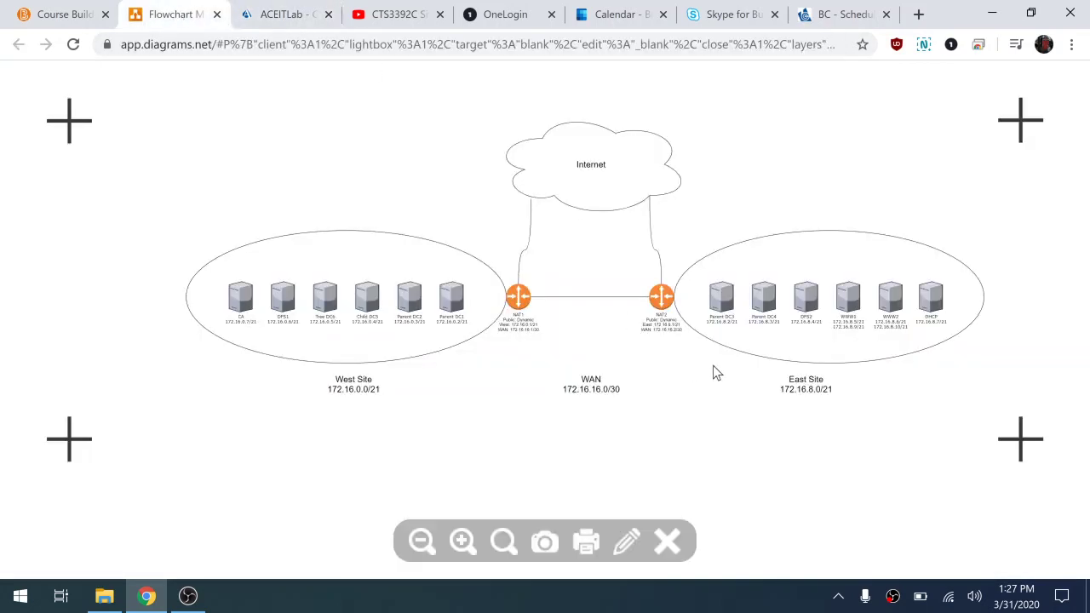
{"action": "left_click", "coordinate": [465, 539]}
{"action": "left_click", "coordinate": [465, 539]}
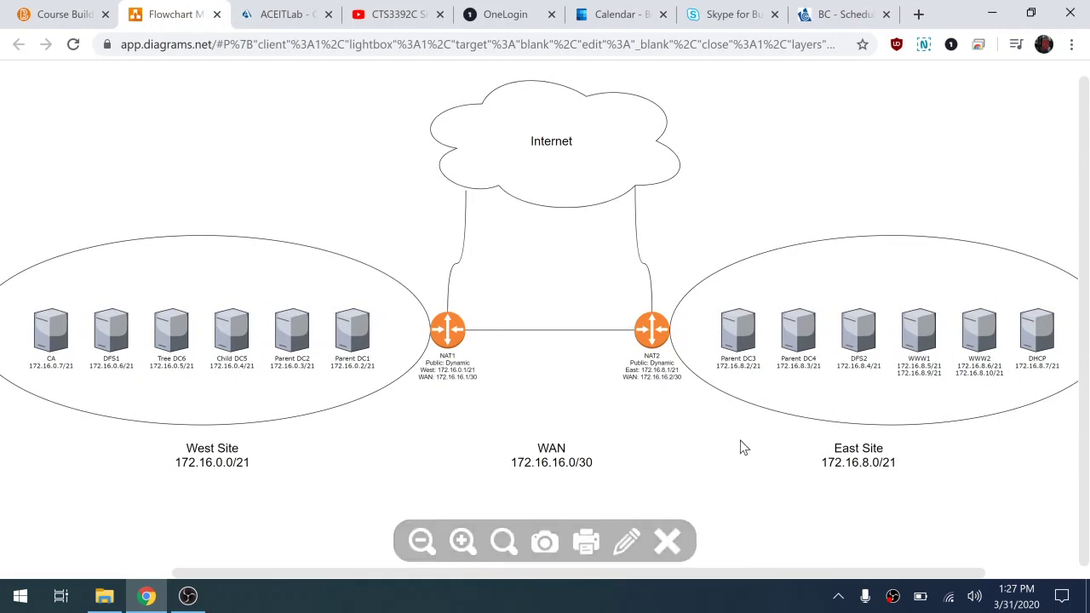
{"action": "left_click_drag", "start_coordinate": [741, 448], "coordinate": [585, 418]}
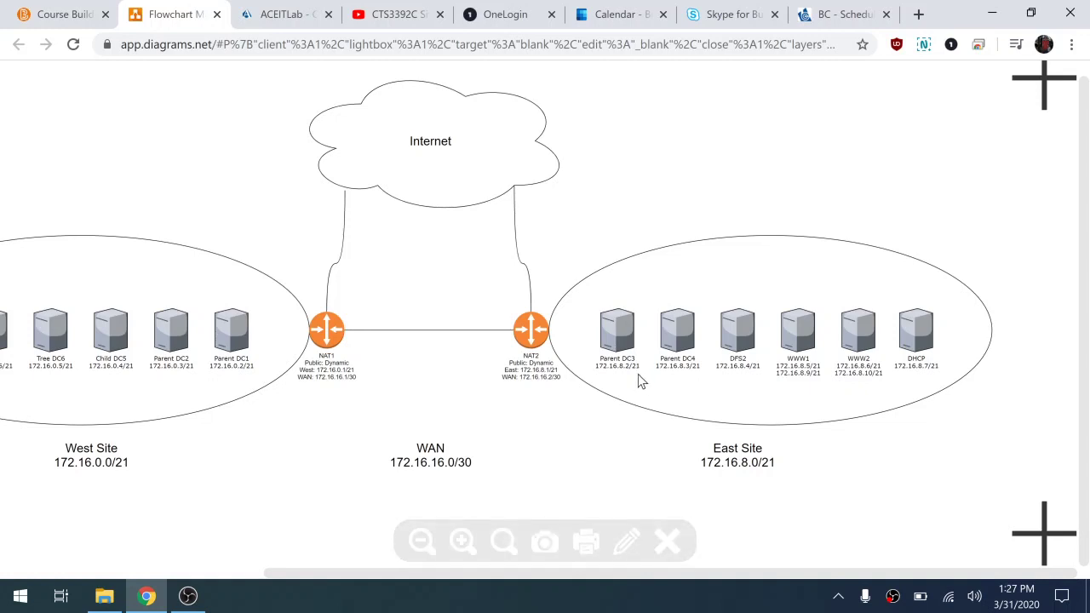
{"action": "left_click", "coordinate": [285, 14]}
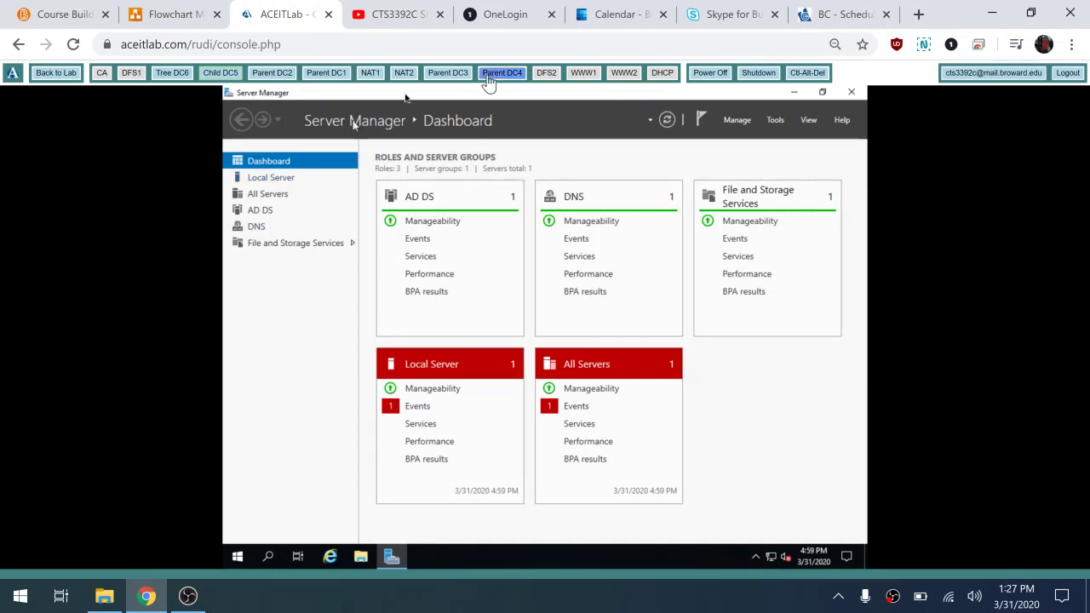
Step: Switch to Parent DC3, hide the welcome panel and show the Local Server properties
{"action": "left_click", "coordinate": [444, 74]}
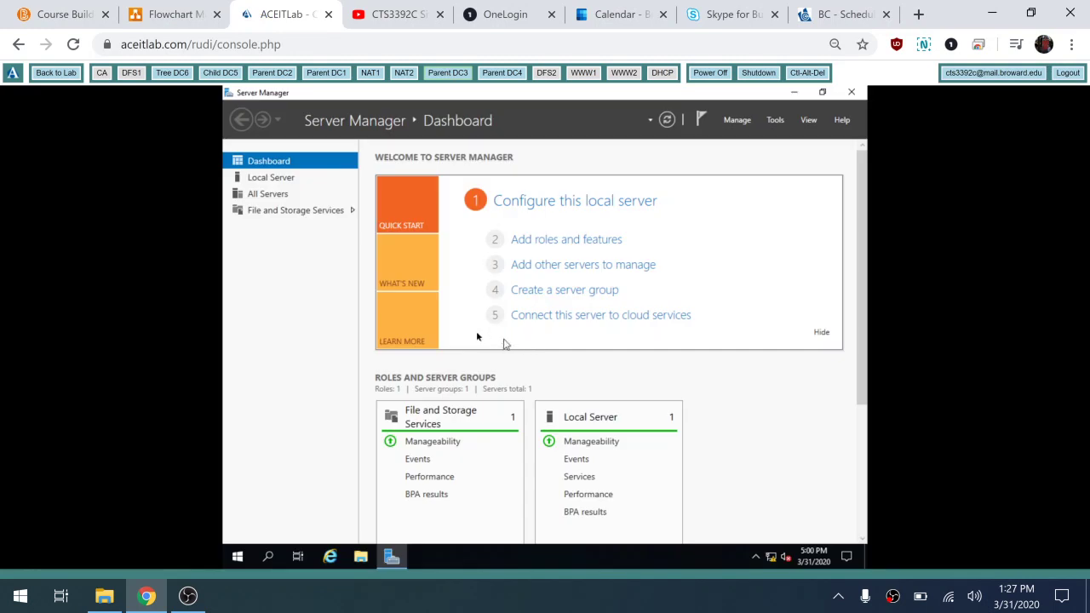
{"action": "left_click", "coordinate": [818, 335]}
{"action": "left_click", "coordinate": [284, 179]}
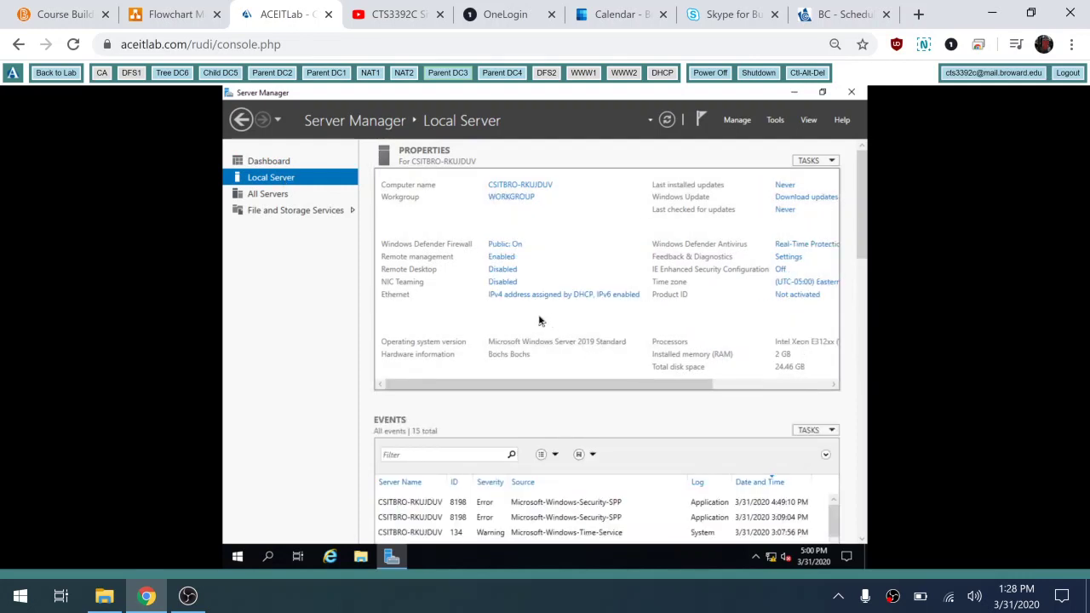
Step: Open the Ethernet adapter's Properties and select Internet Protocol Version 4
{"action": "left_click", "coordinate": [541, 298]}
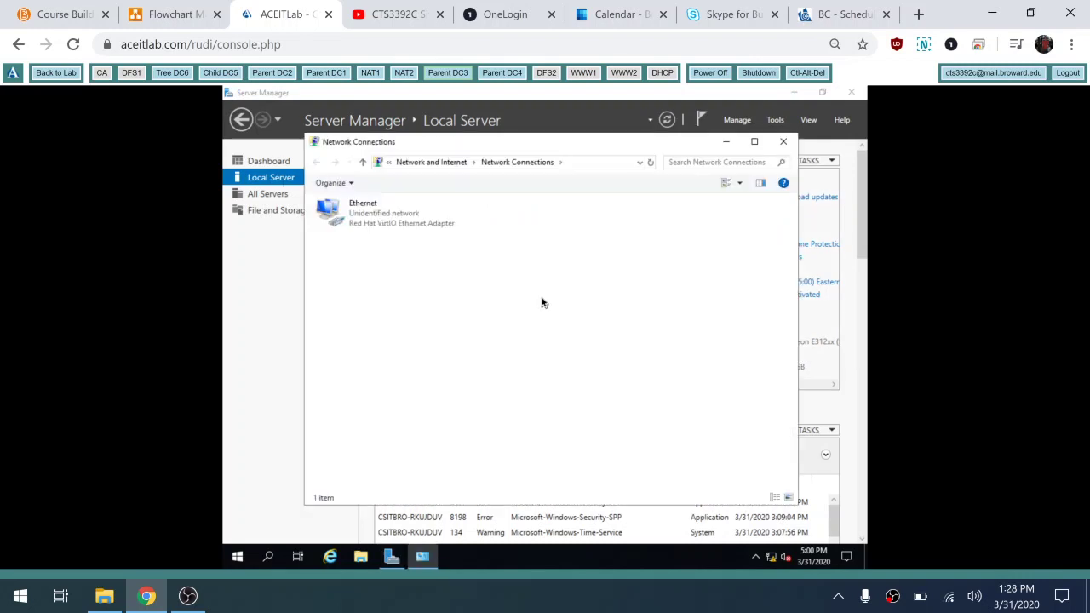
{"action": "left_click", "coordinate": [407, 216]}
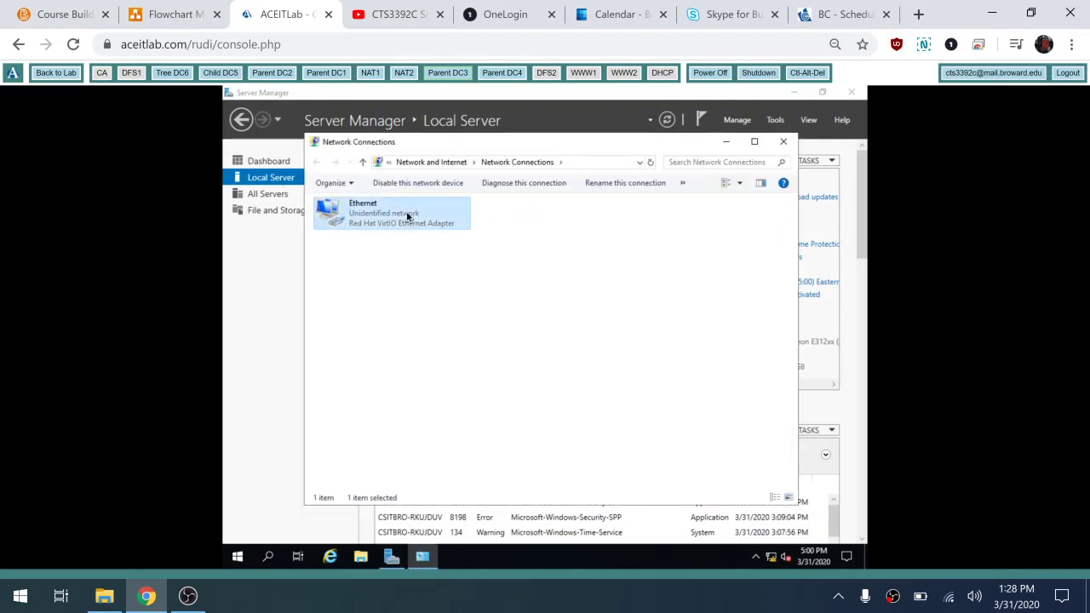
{"action": "right_click", "coordinate": [407, 217]}
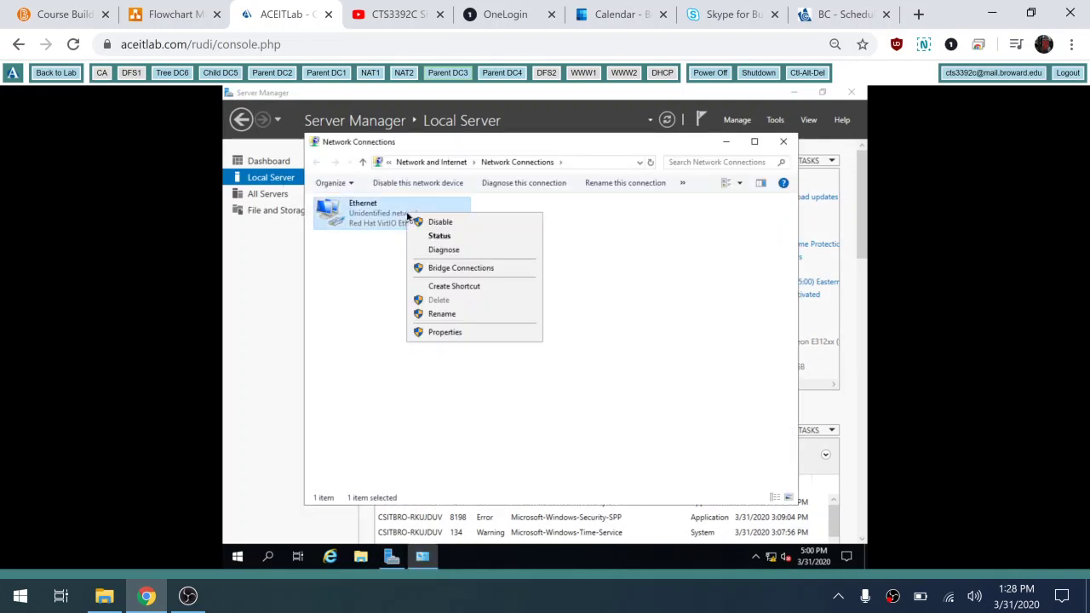
{"action": "left_click", "coordinate": [436, 333]}
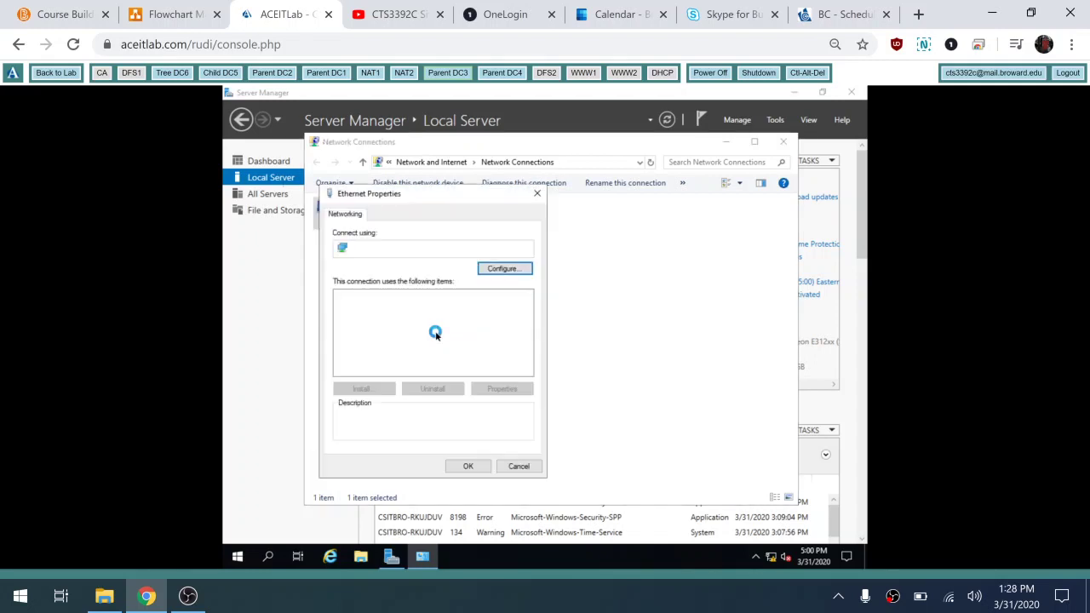
{"action": "left_click", "coordinate": [437, 330]}
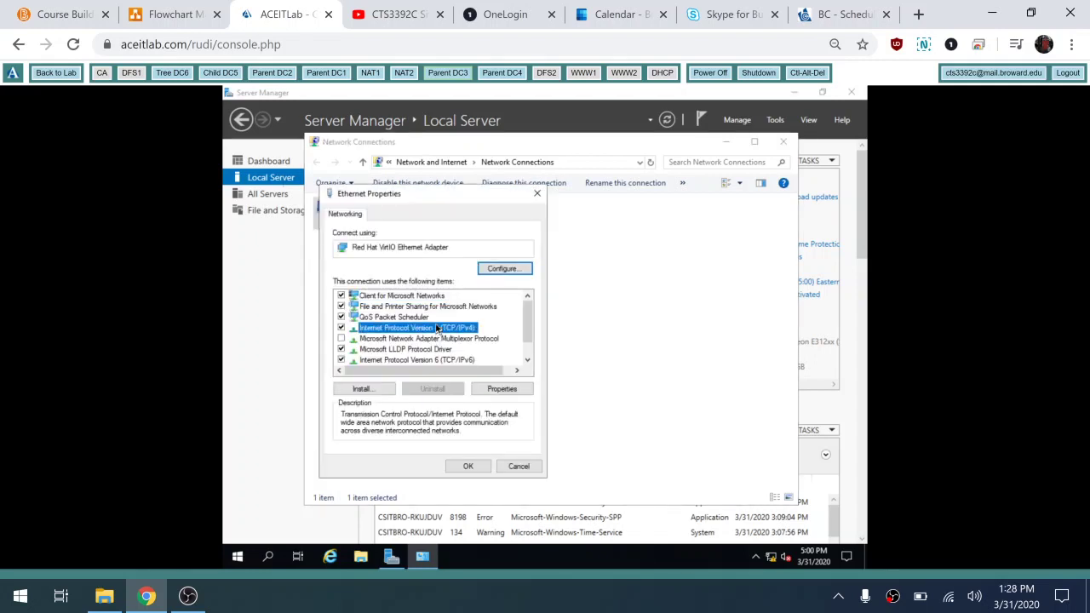
Step: Set a static IPv4 address of 172.16.8.2 with subnet mask 255.255.248.0
{"action": "left_click", "coordinate": [512, 388]}
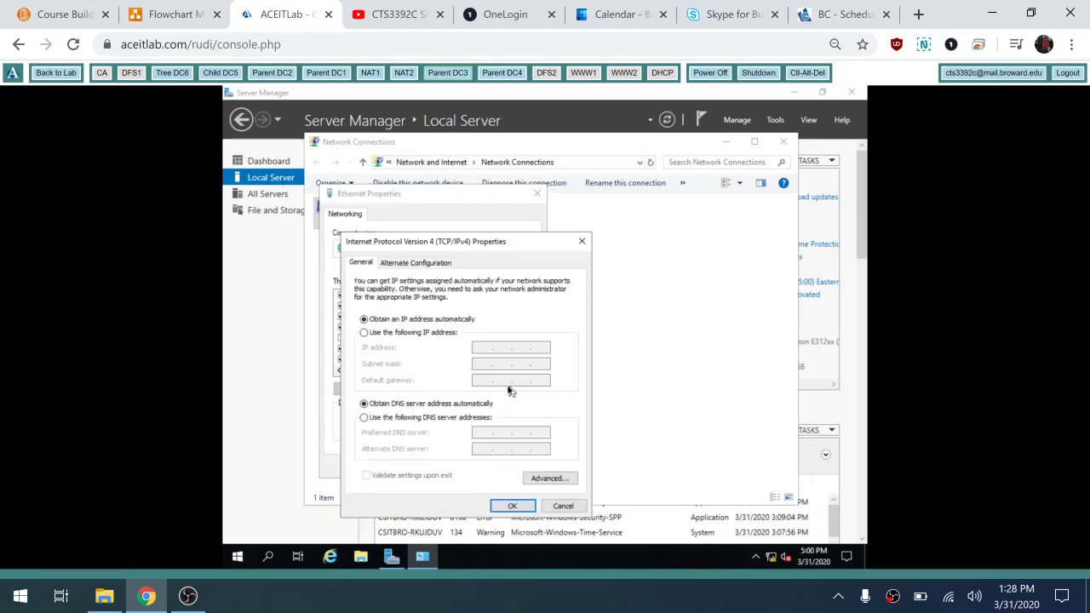
{"action": "left_click", "coordinate": [435, 333]}
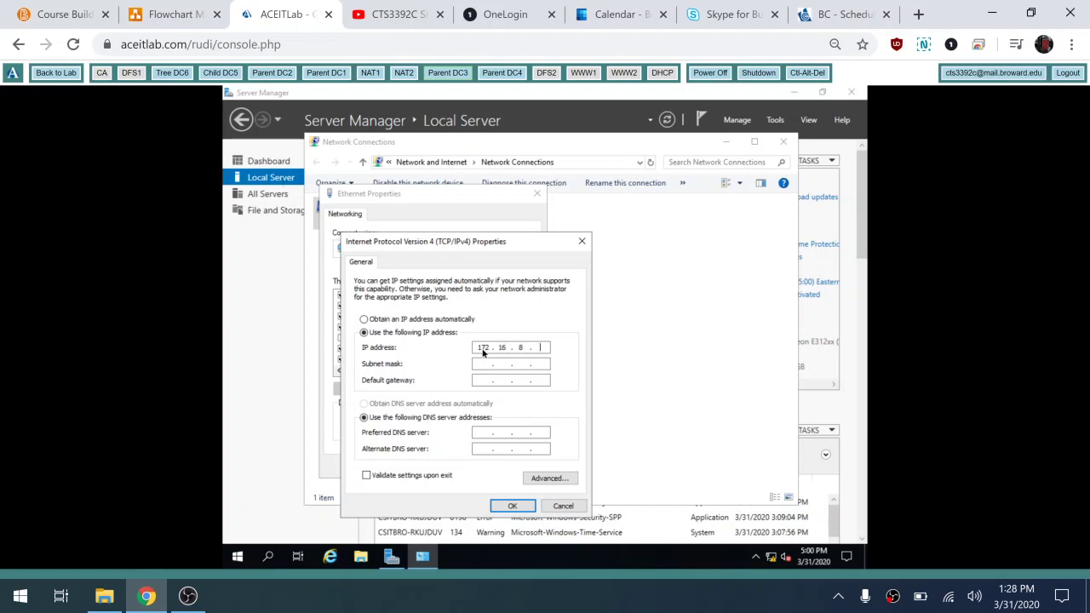
{"action": "left_click", "coordinate": [483, 352]}
{"action": "type", "text": "172.16.8.2"}
{"action": "key", "text": "Tab"}
{"action": "type", "text": "255 . 255 . 248 . 0"}
Step: Check East Site and DNS server addressing in the network diagram before filling the preferred DNS field
{"action": "left_click", "coordinate": [183, 15]}
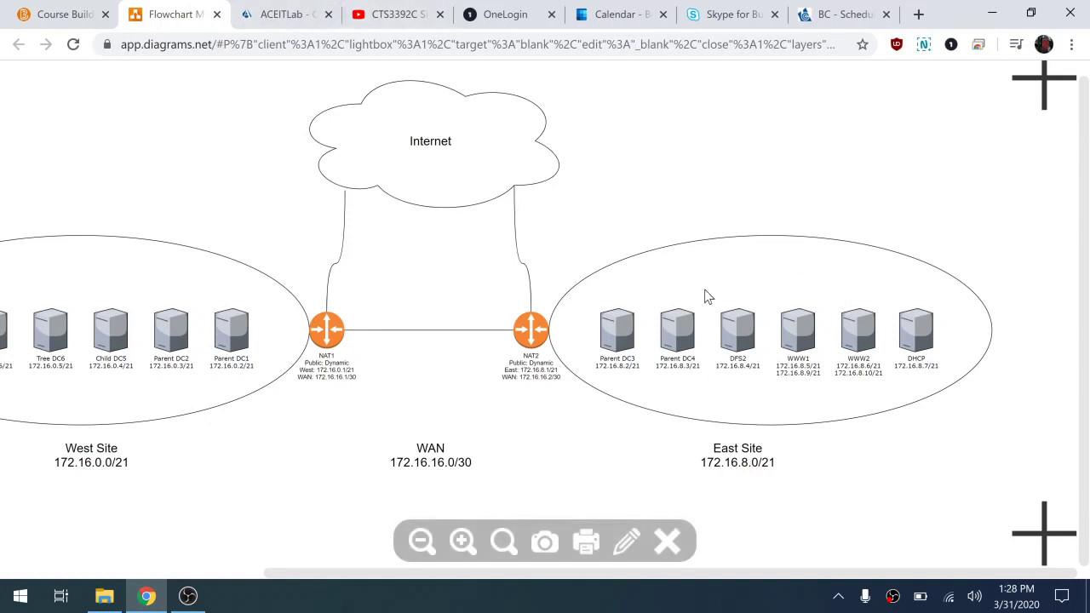
{"action": "left_click", "coordinate": [264, 13]}
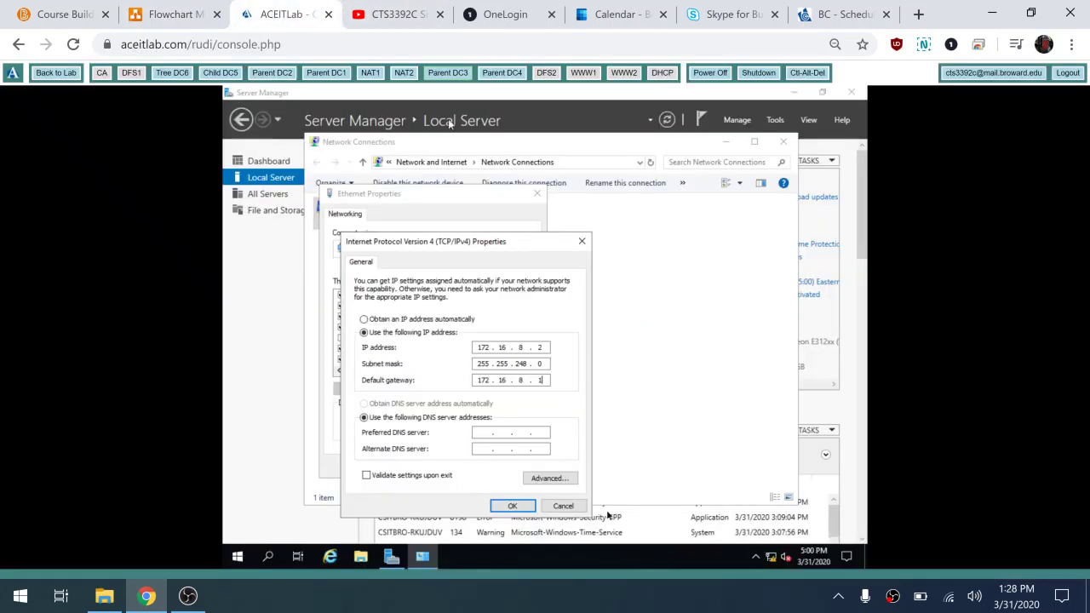
{"action": "left_click", "coordinate": [481, 433]}
{"action": "left_click", "coordinate": [175, 14]}
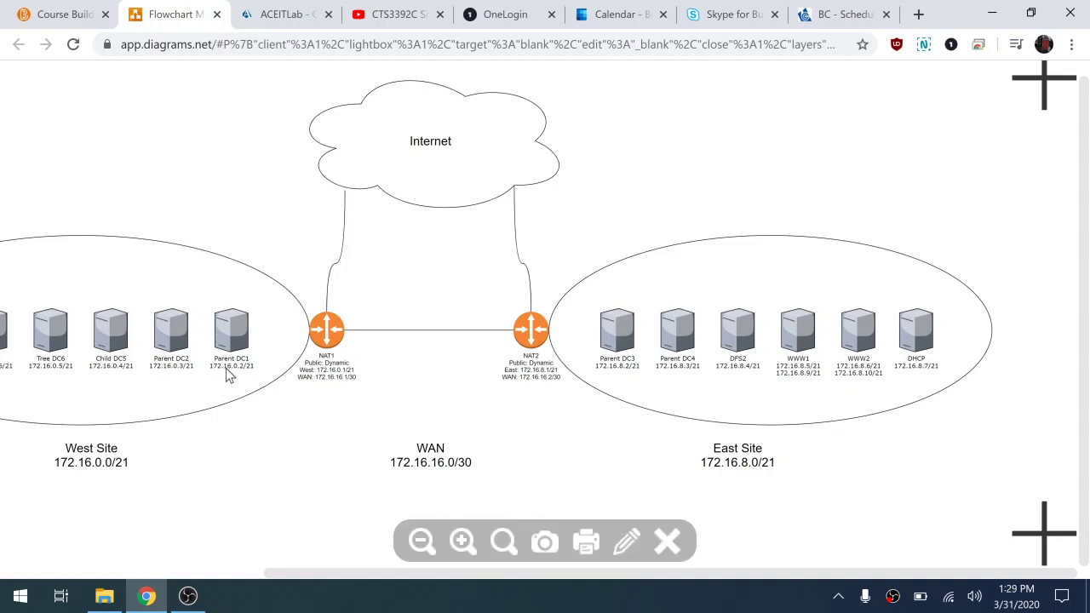
Step: Enter DNS servers 172.16.0.2 and 172.16.0.3, save, allow network discovery and close Network Connections
{"action": "left_click", "coordinate": [287, 15]}
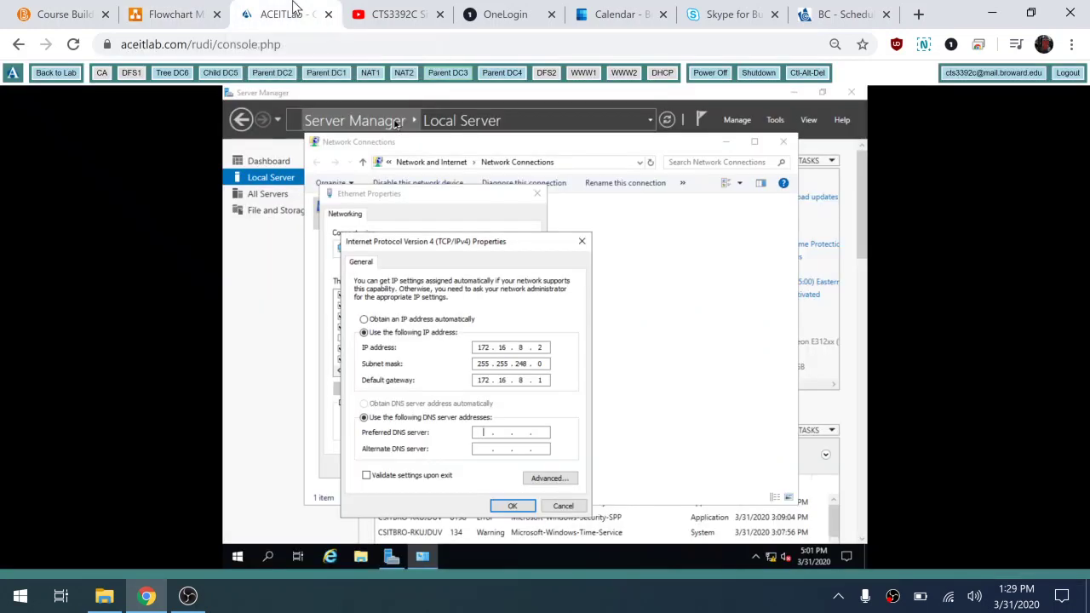
{"action": "type", "text": "172 . 16 . 0 ."}
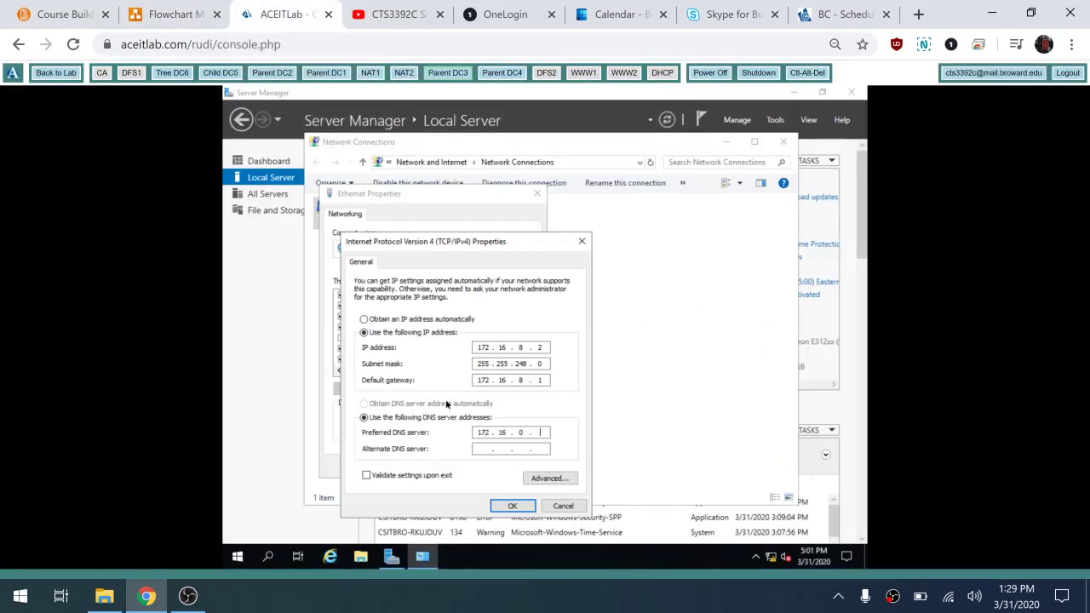
{"action": "type", "text": "172"}
{"action": "type", "text": "16 . 0 . 3"}
{"action": "left_click", "coordinate": [512, 506]}
{"action": "left_click", "coordinate": [467, 466]}
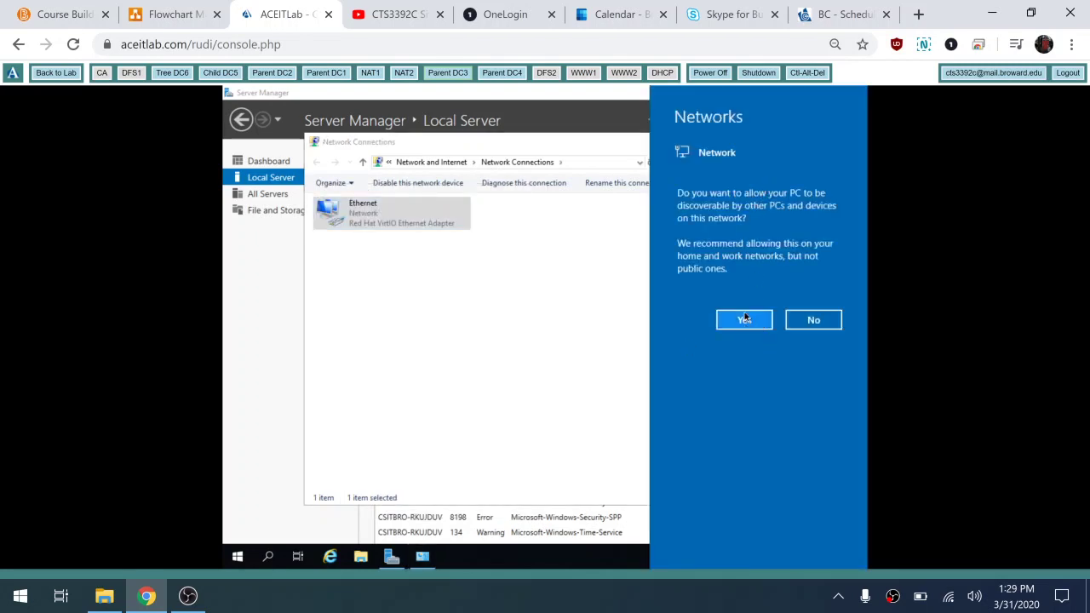
{"action": "left_click", "coordinate": [745, 319]}
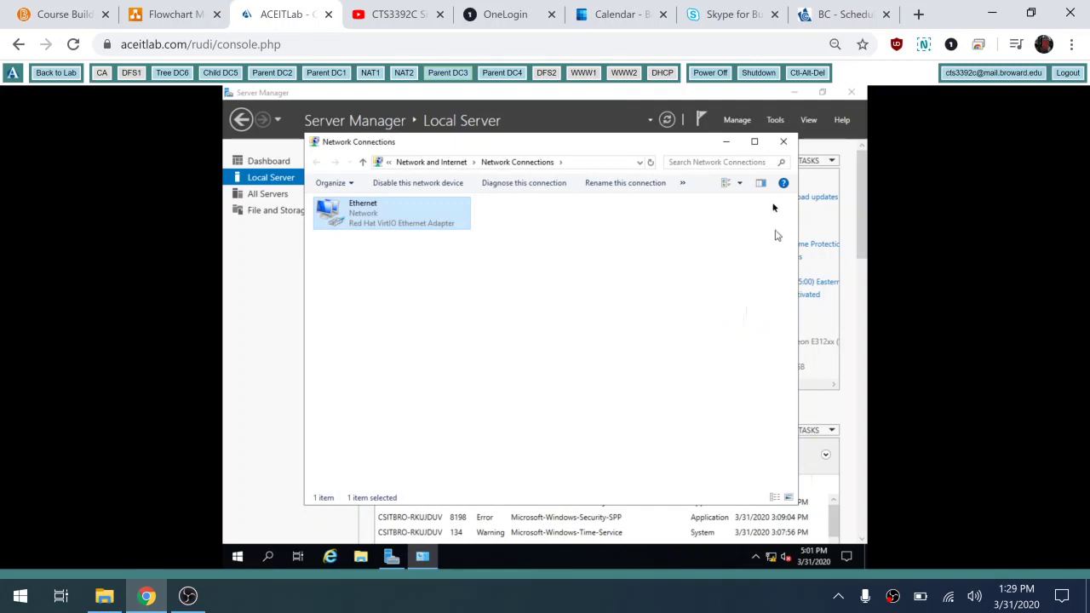
{"action": "left_click", "coordinate": [783, 142]}
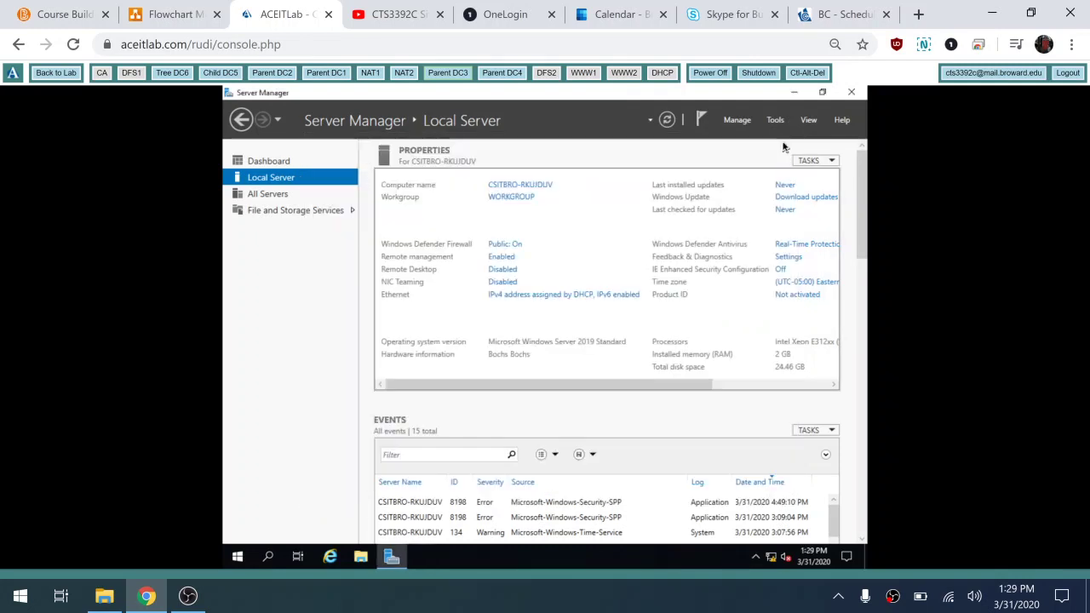
Step: Change the computer name to parent-dc3 in System Properties and restart the server now
{"action": "left_click", "coordinate": [534, 185]}
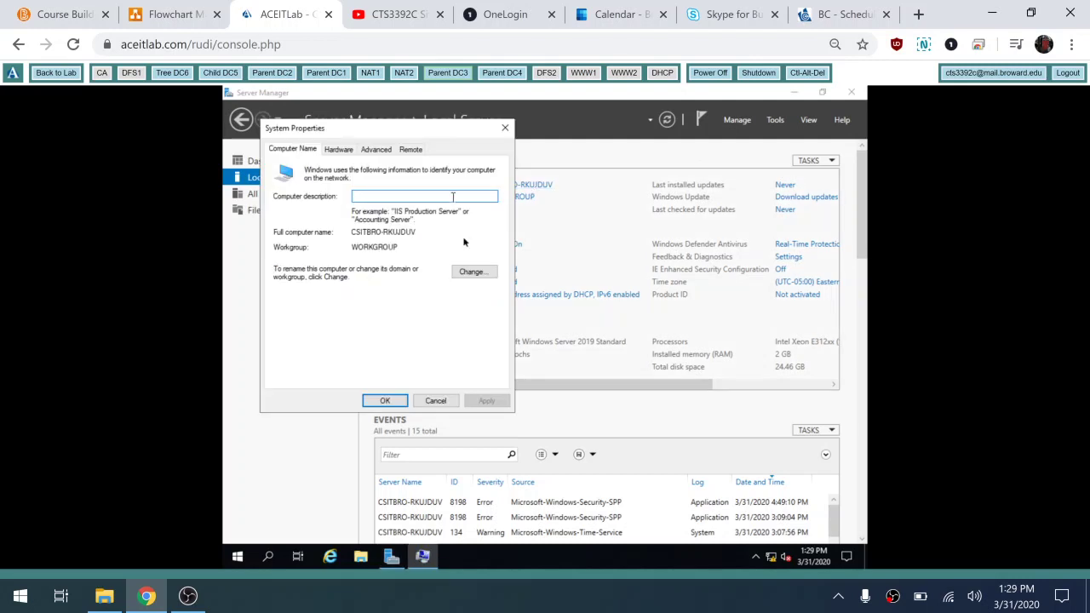
{"action": "left_click", "coordinate": [480, 270]}
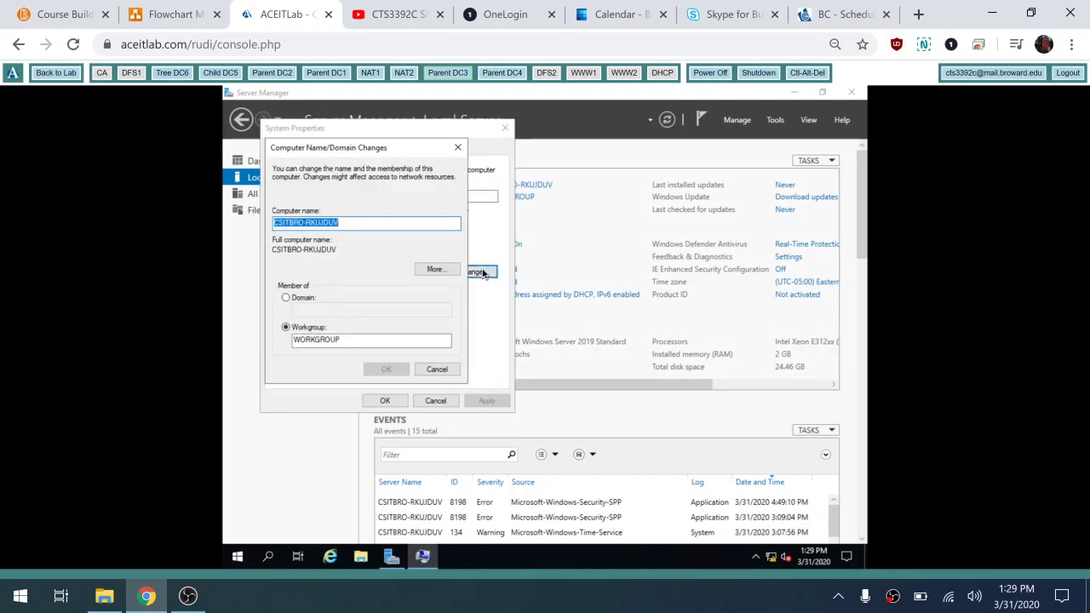
{"action": "type", "text": "parent-"}
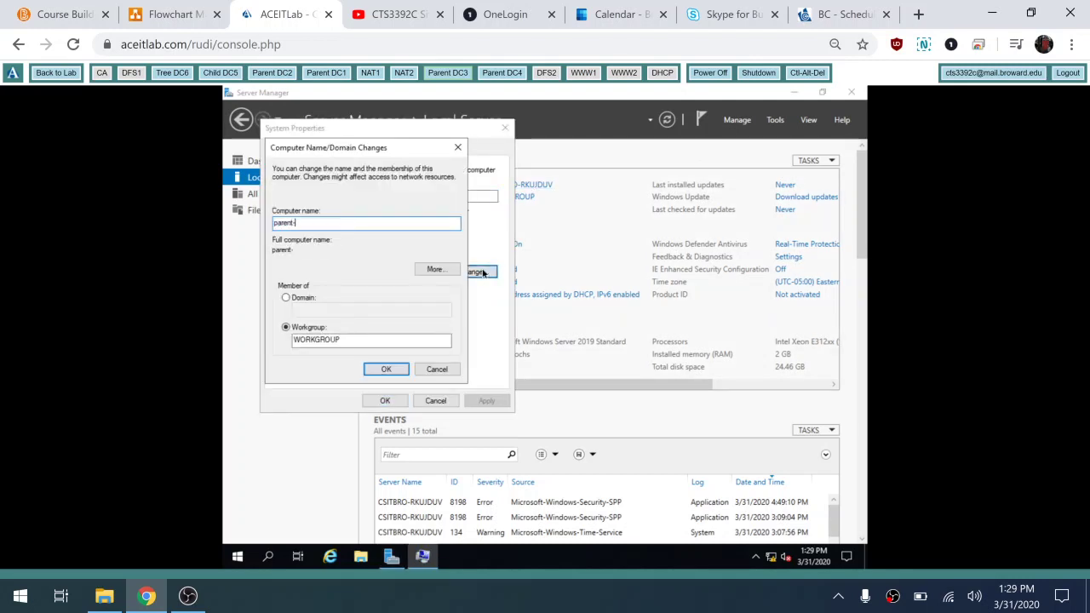
{"action": "type", "text": "dc3"}
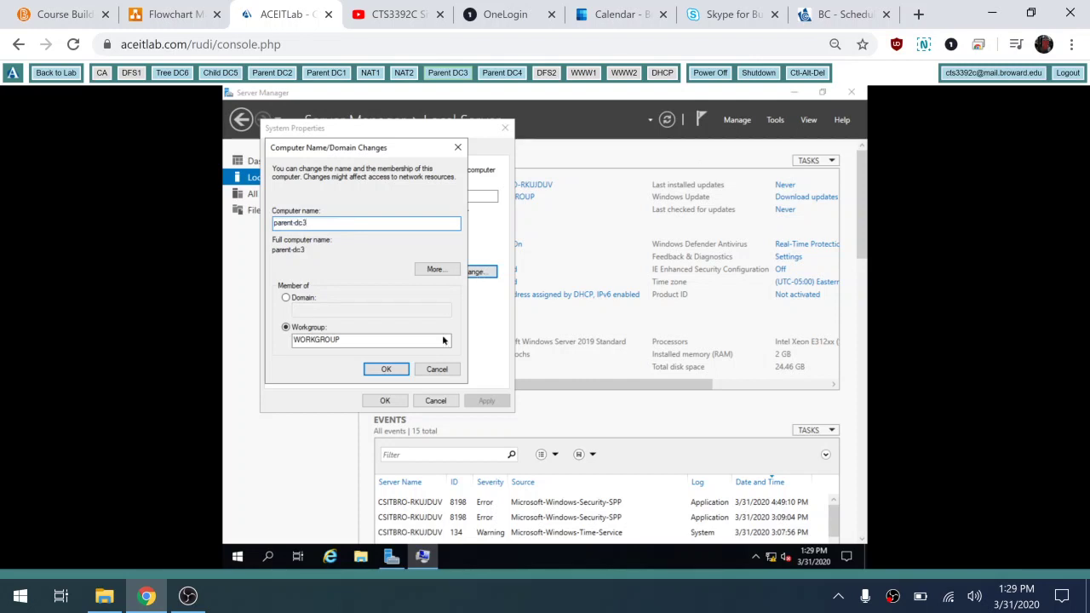
{"action": "left_click", "coordinate": [368, 371]}
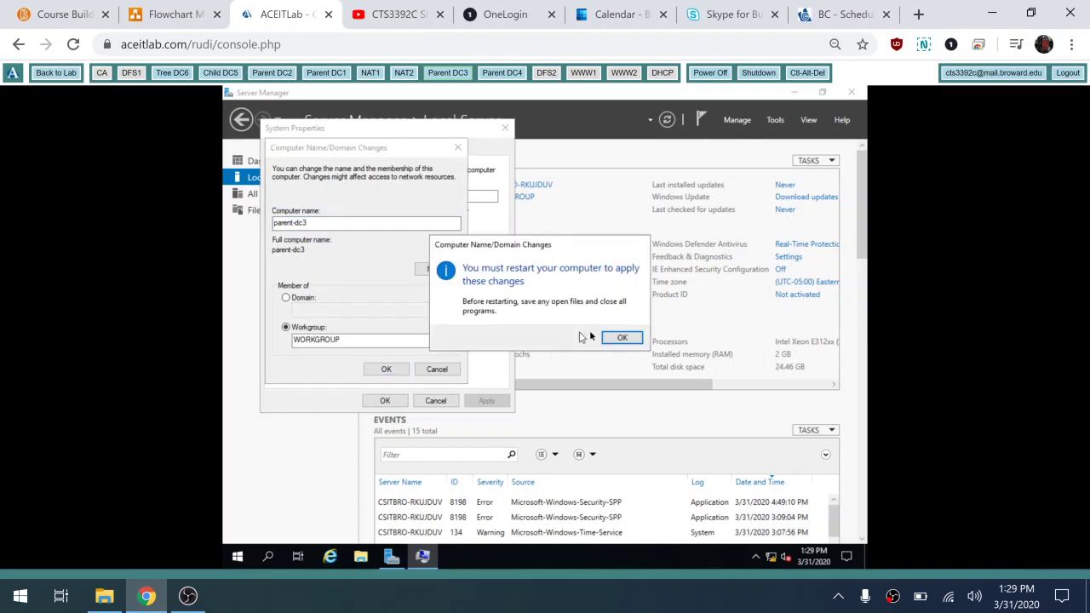
{"action": "left_click", "coordinate": [622, 338]}
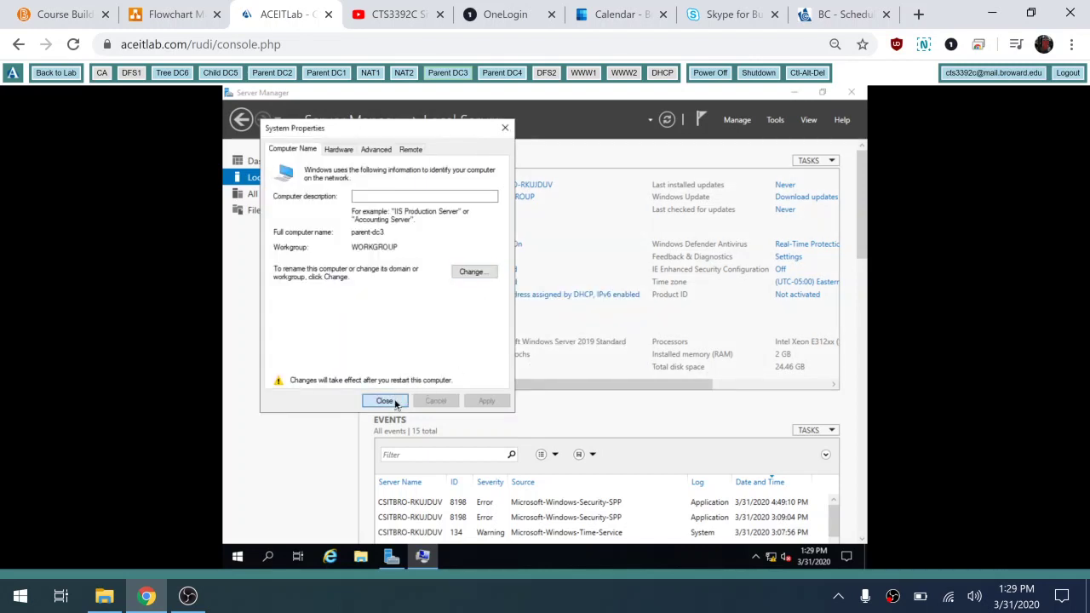
{"action": "left_click", "coordinate": [395, 402]}
{"action": "left_click", "coordinate": [554, 336]}
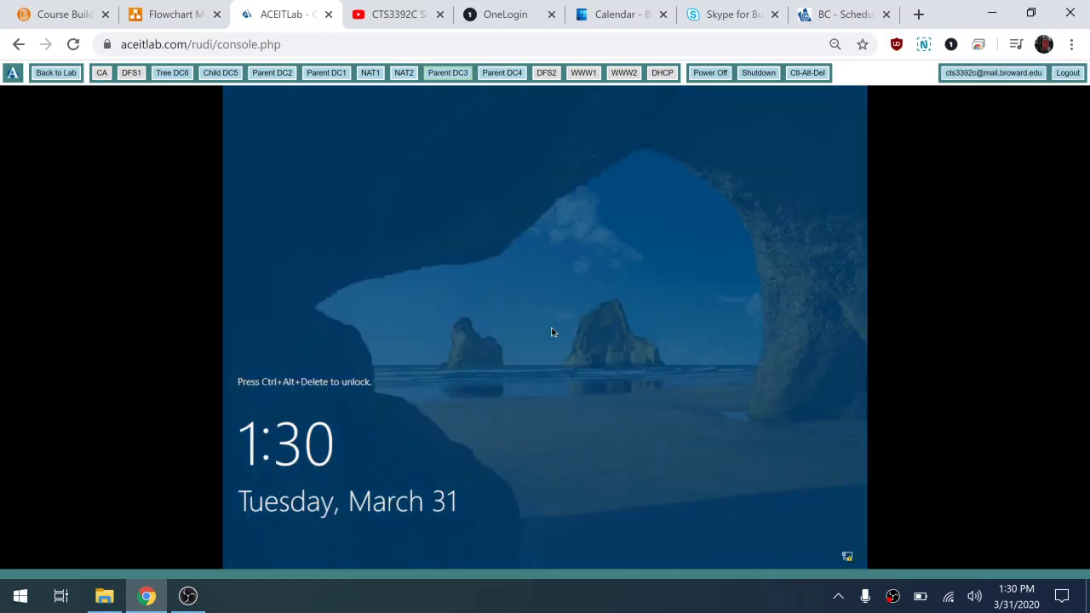
Step: Send Ctrl-Alt-Del and sign in as Administrator with the account password
{"action": "left_click", "coordinate": [805, 75]}
{"action": "left_click", "coordinate": [805, 75]}
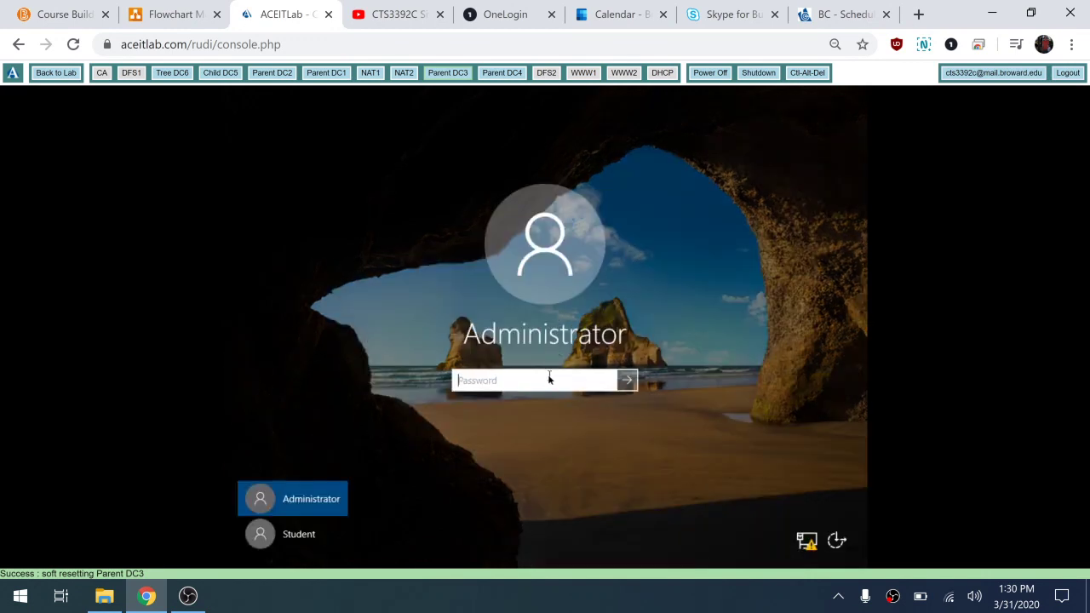
{"action": "type", "text": "••••••••"}
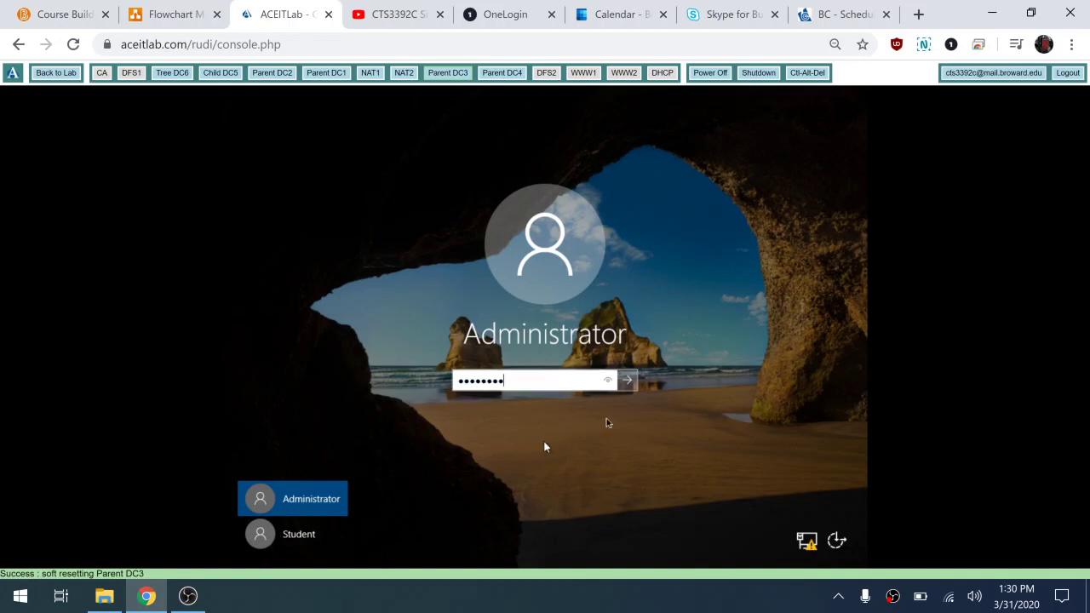
{"action": "left_click", "coordinate": [628, 381]}
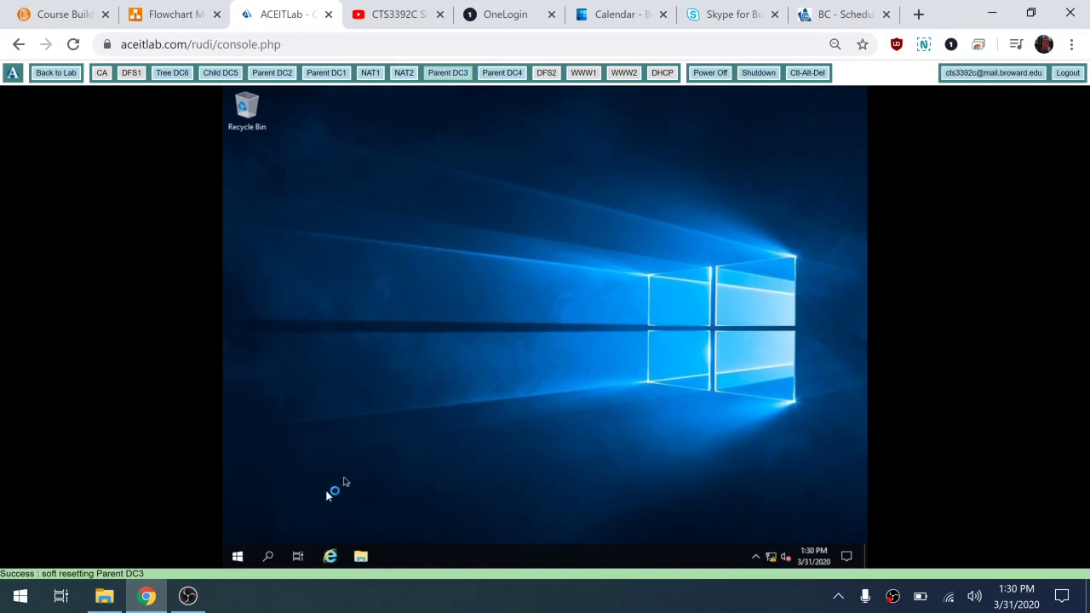
Step: Open Windows PowerShell and run nslookup contoso.com
{"action": "left_click", "coordinate": [237, 556]}
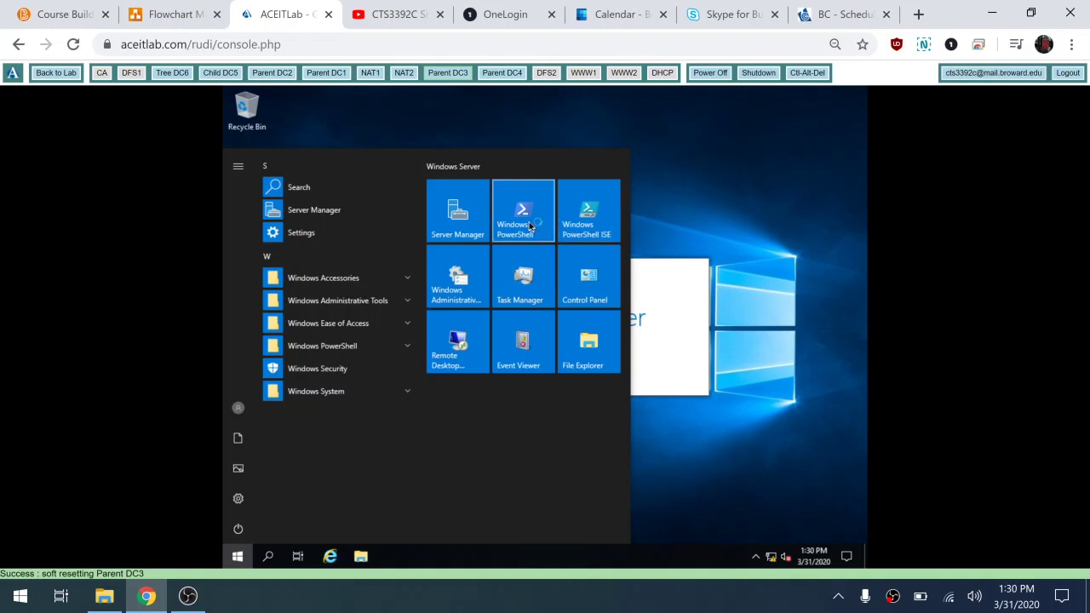
{"action": "left_click", "coordinate": [523, 213]}
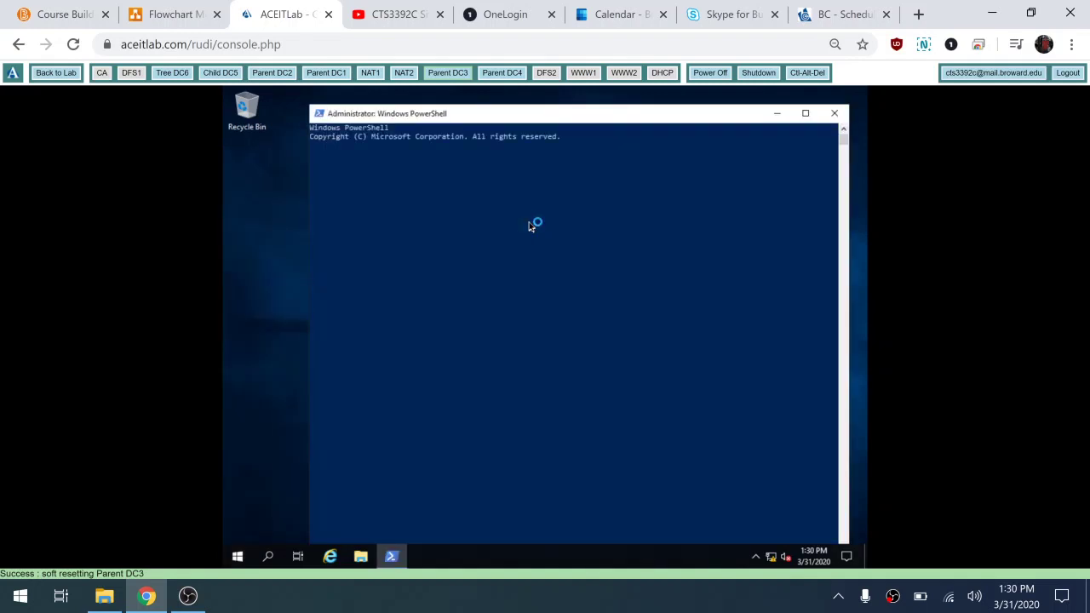
{"action": "type", "text": "ns"}
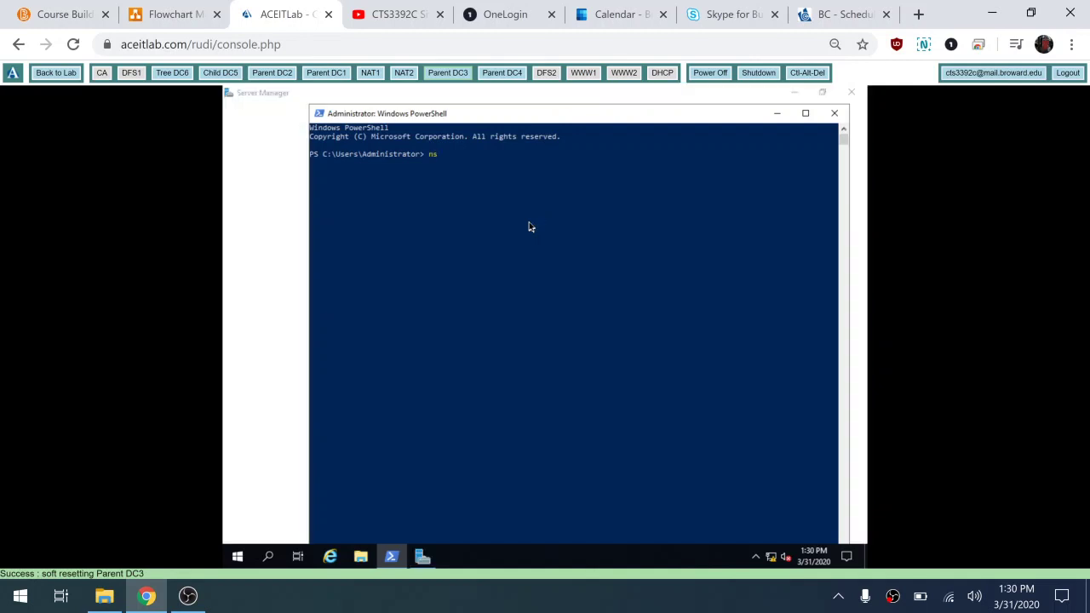
{"action": "type", "text": "lookup"}
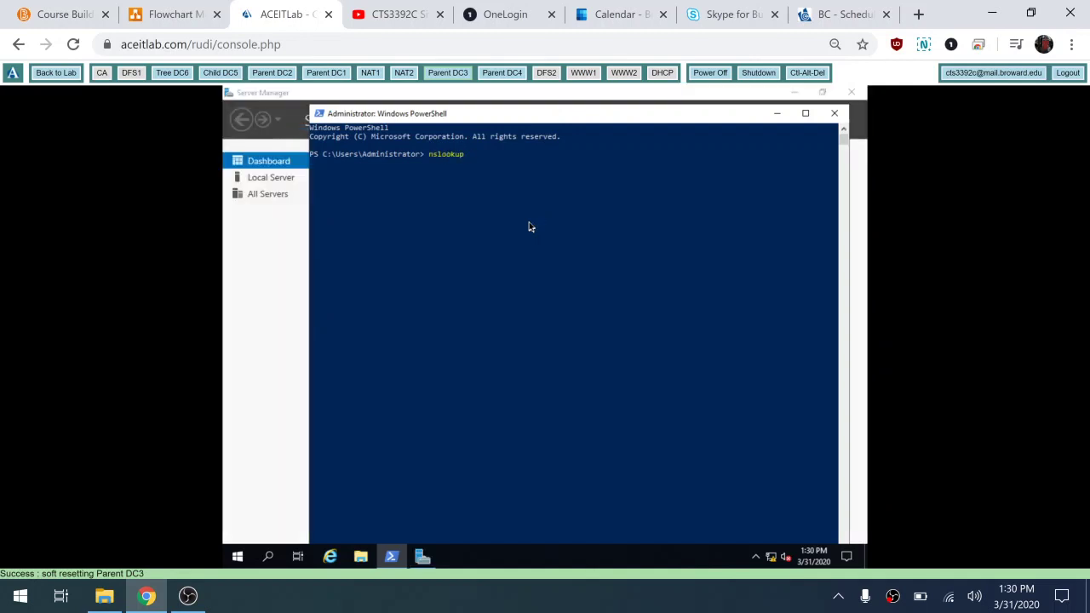
{"action": "type", "text": " contos.com"}
{"action": "key", "text": "BackSpace"}
{"action": "key", "text": "BackSpace"}
{"action": "key", "text": "BackSpace"}
{"action": "type", "text": "o.com"}
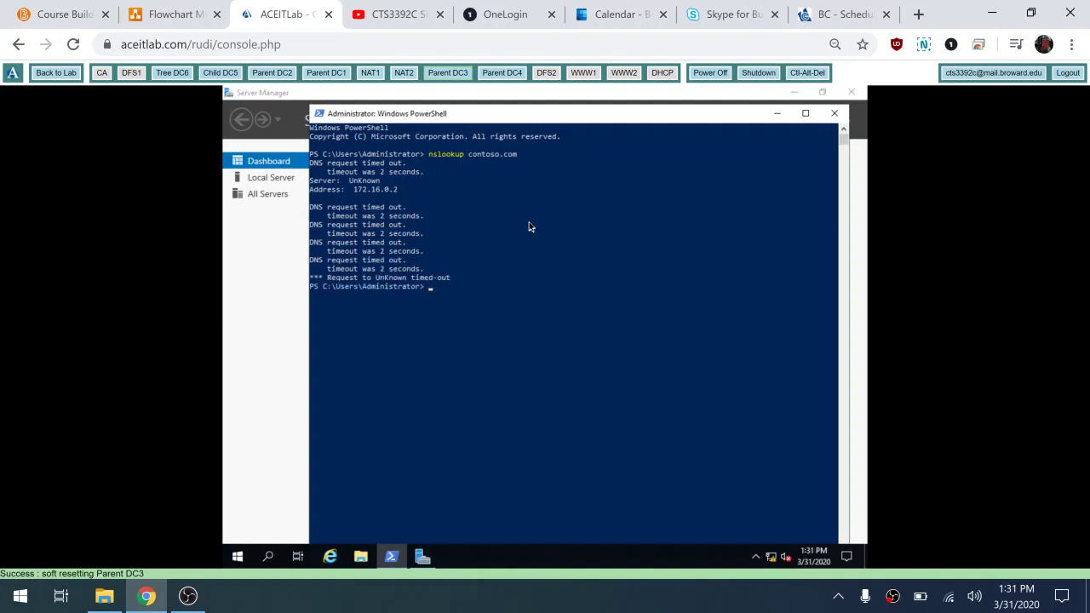
Step: Run ipconfig /all to confirm parent-dc3 at 172.16.8.2, then begin a ping to 172.16.0.2
{"action": "type", "text": "ipconfig"}
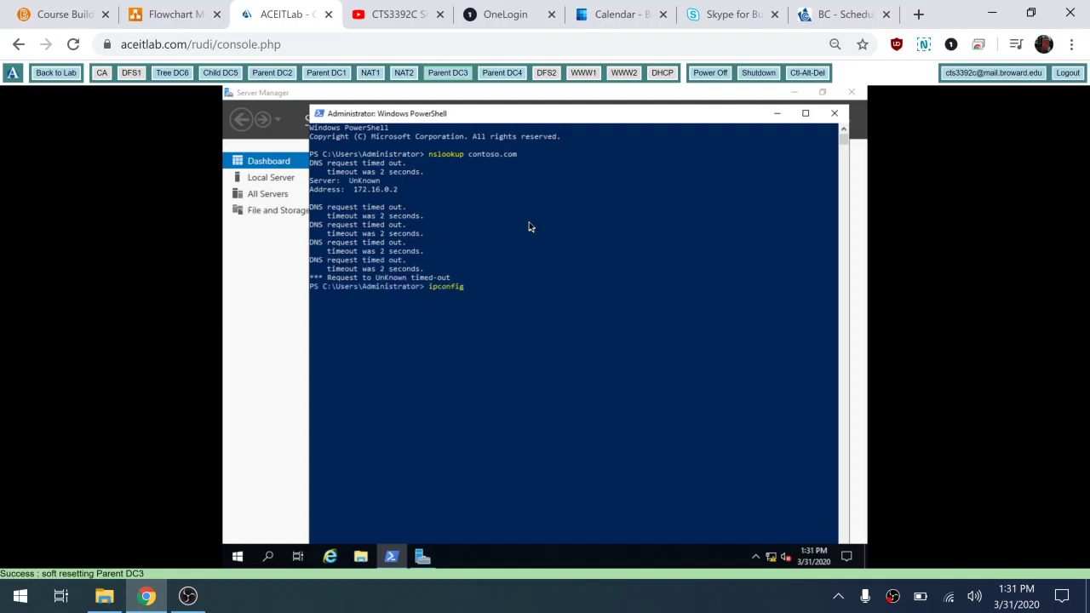
{"action": "type", "text": " /all"}
{"action": "key", "text": "Return"}
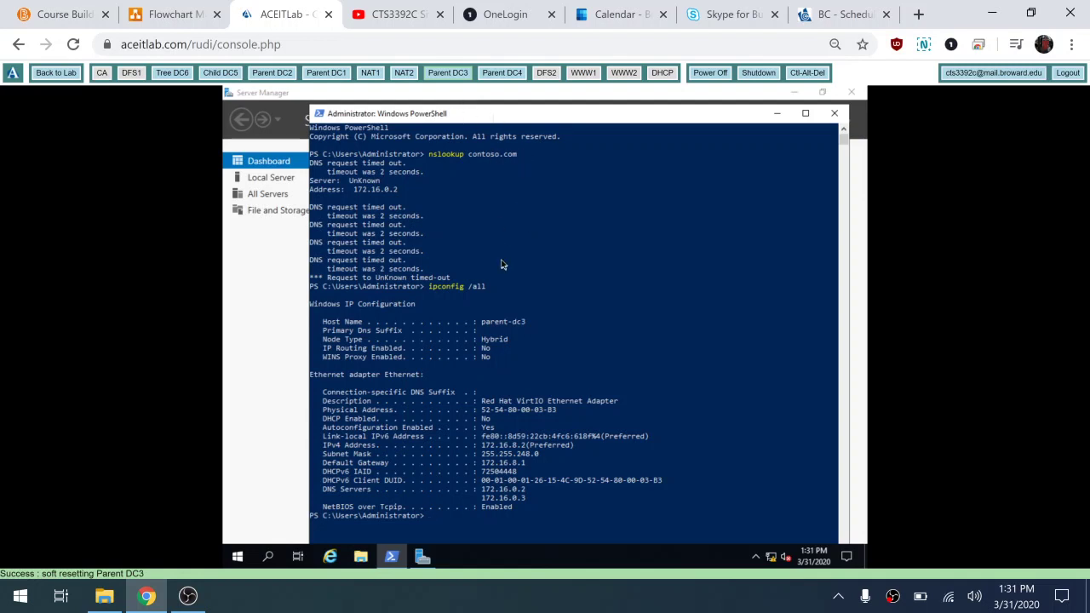
{"action": "type", "text": "ping 172.16.0.2"}
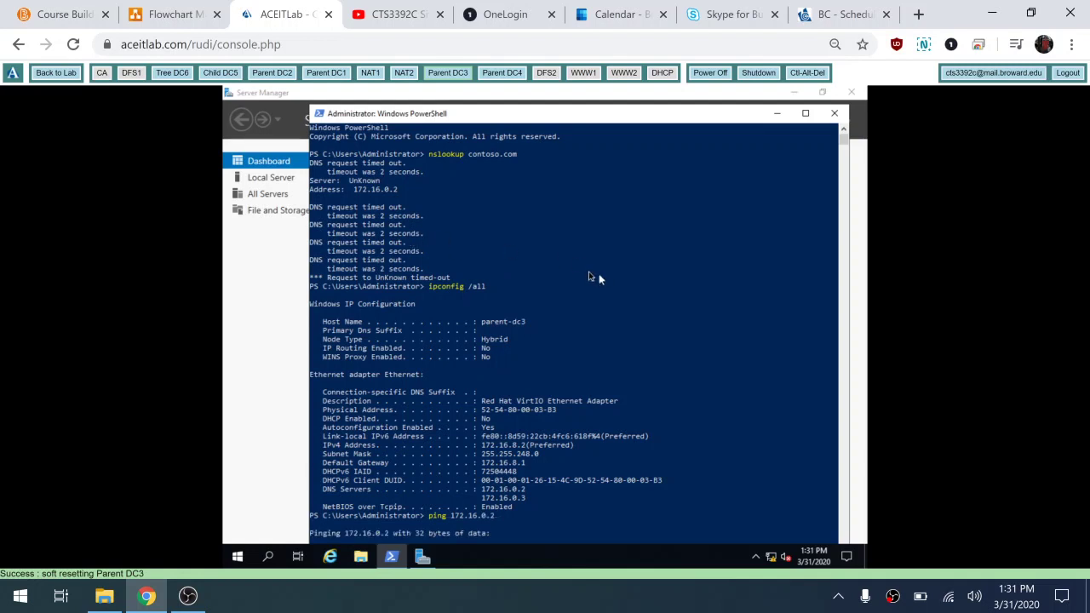
{"action": "scroll", "coordinate": [588, 276], "scroll_direction": "down", "scroll_amount": 3}
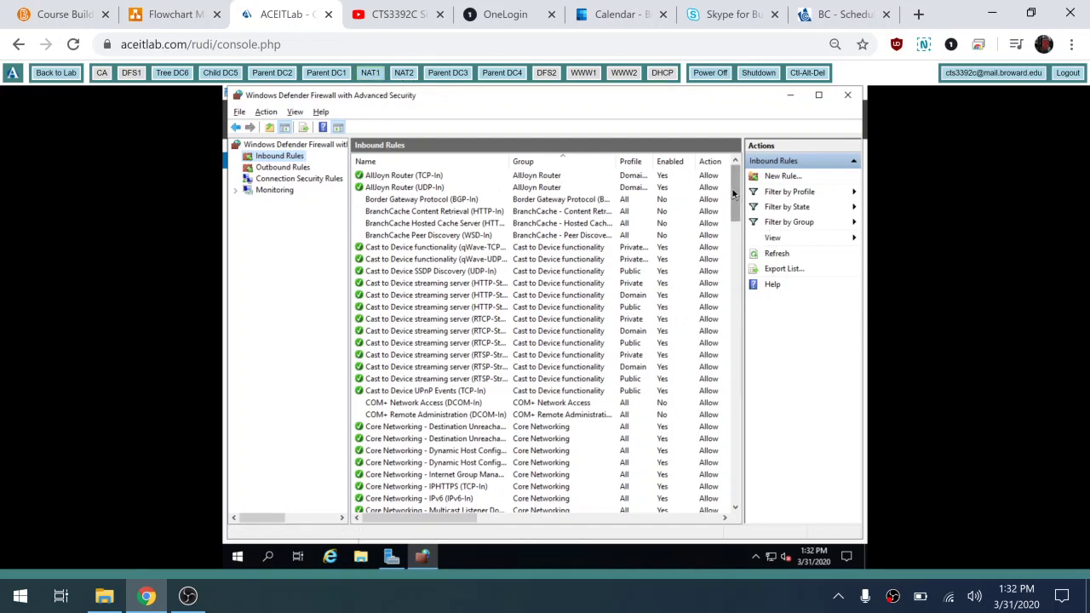
Step: Enable both outbound File and Printer Sharing (Echo Request) firewall rules
{"action": "left_click_drag", "start_coordinate": [732, 194], "coordinate": [743, 288]}
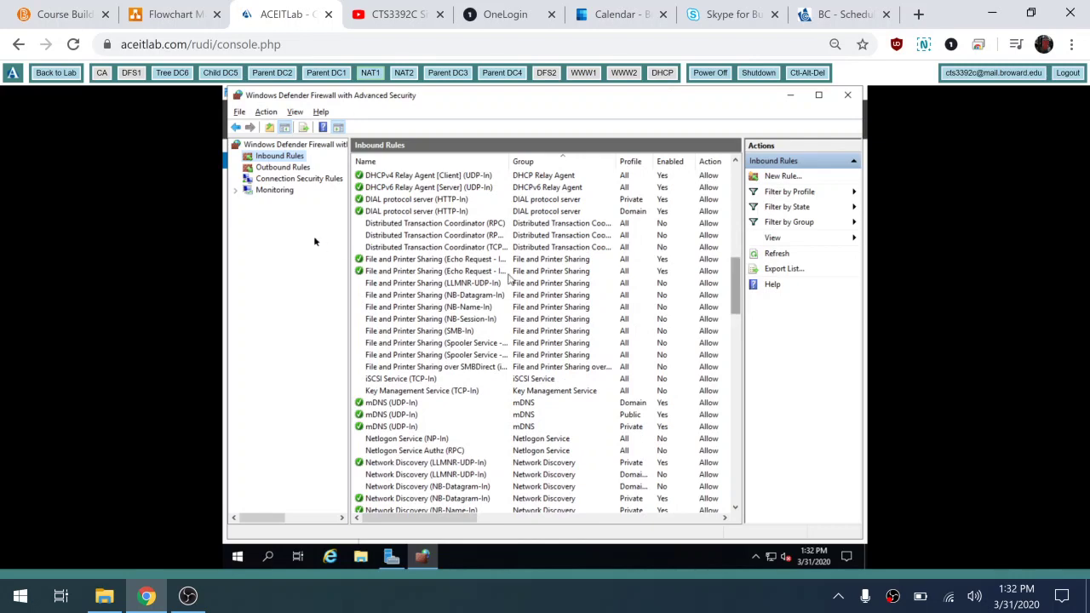
{"action": "left_click", "coordinate": [281, 168]}
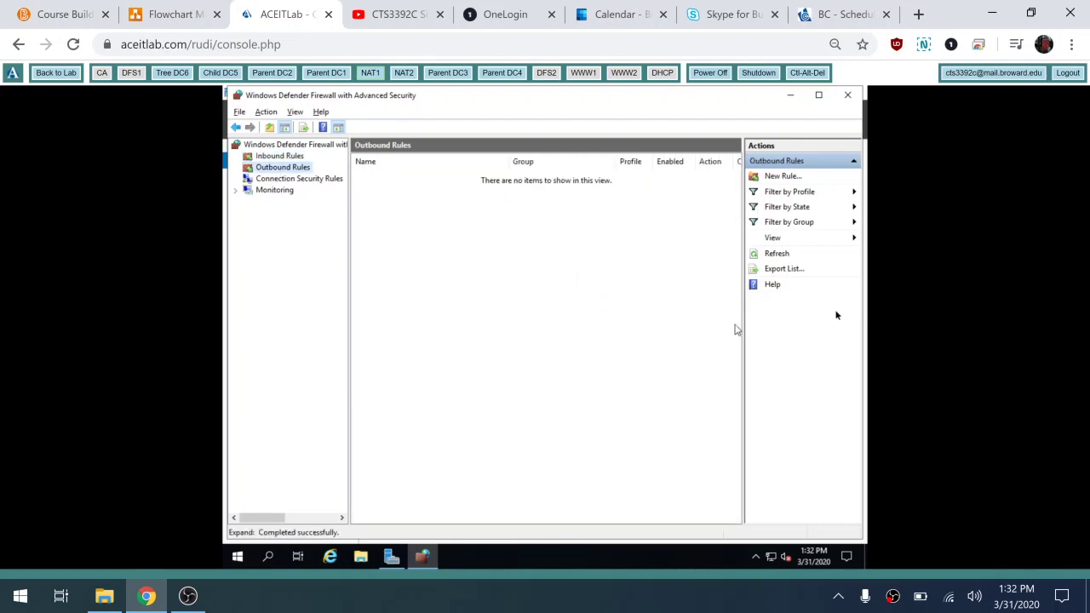
{"action": "left_click_drag", "start_coordinate": [733, 189], "coordinate": [622, 312]}
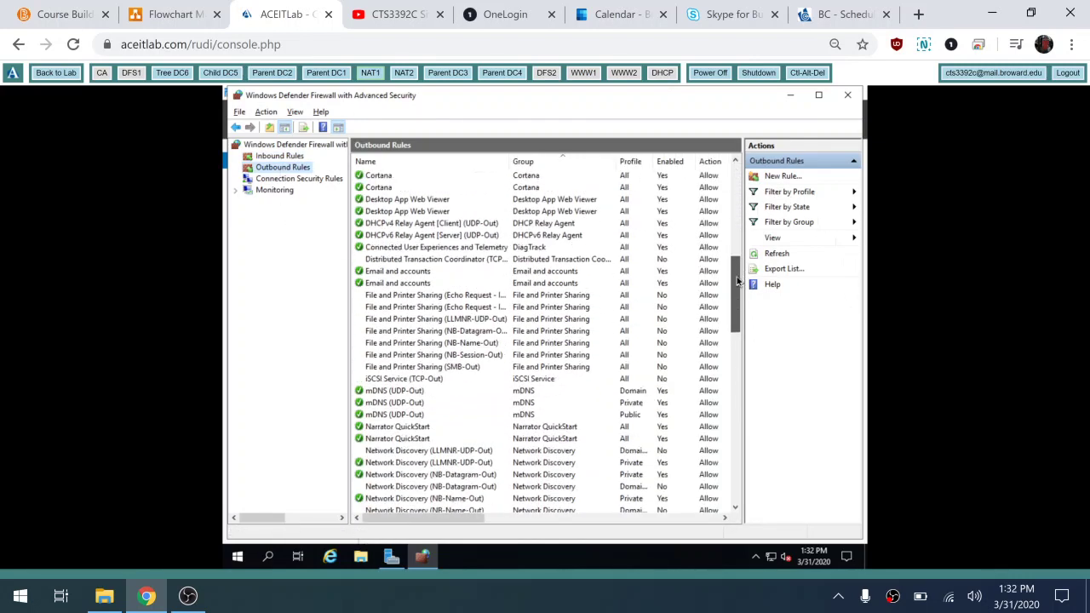
{"action": "left_click", "coordinate": [379, 295]}
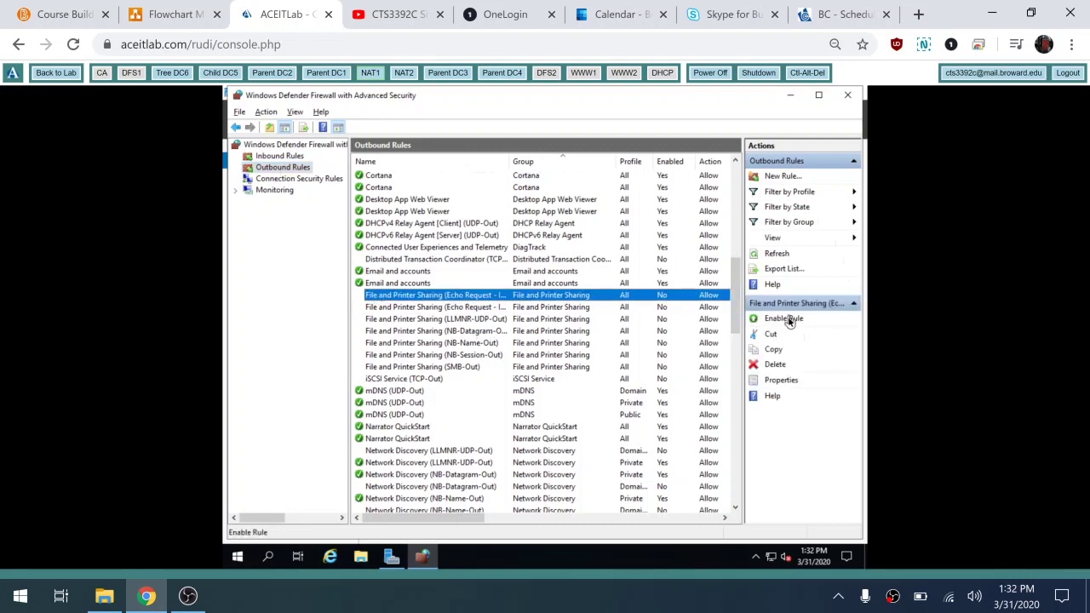
{"action": "left_click", "coordinate": [785, 318]}
{"action": "left_click", "coordinate": [453, 310]}
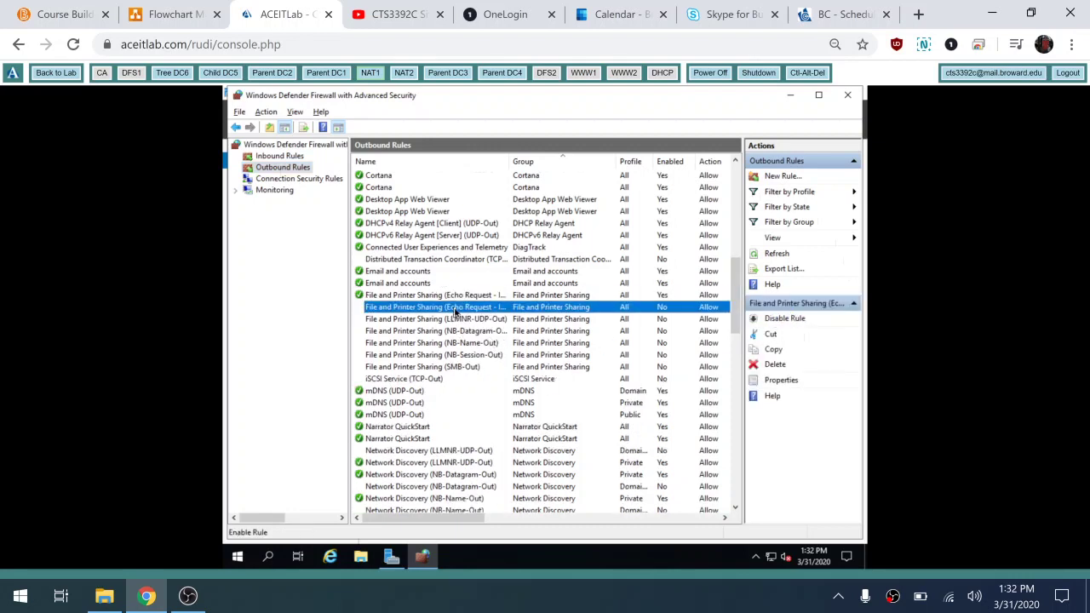
{"action": "left_click", "coordinate": [790, 319]}
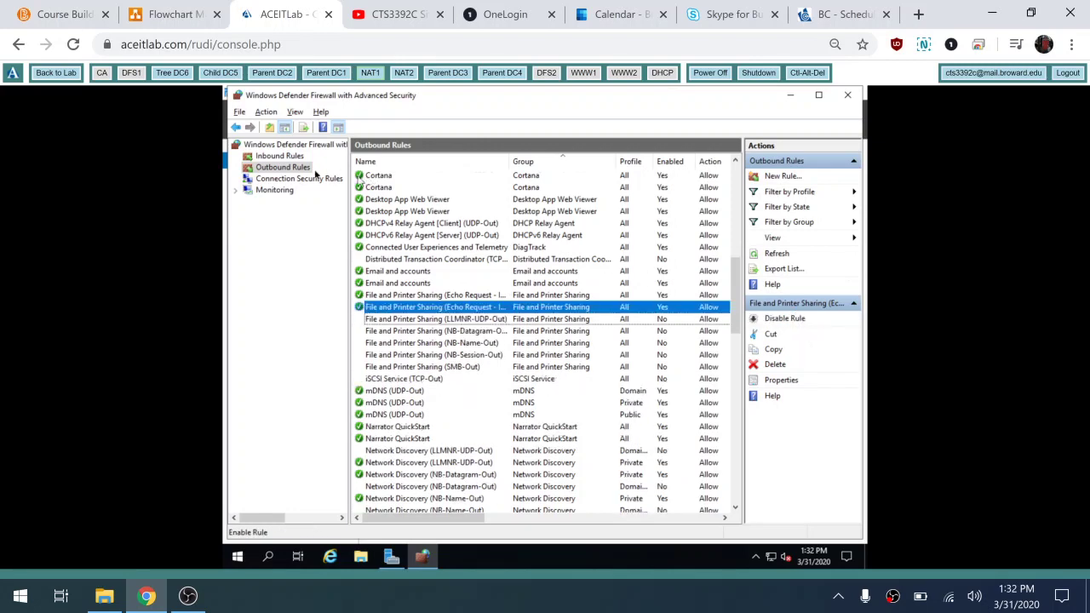
Step: Return to the inbound rules list, then switch to the NAT2 machine
{"action": "left_click", "coordinate": [288, 157]}
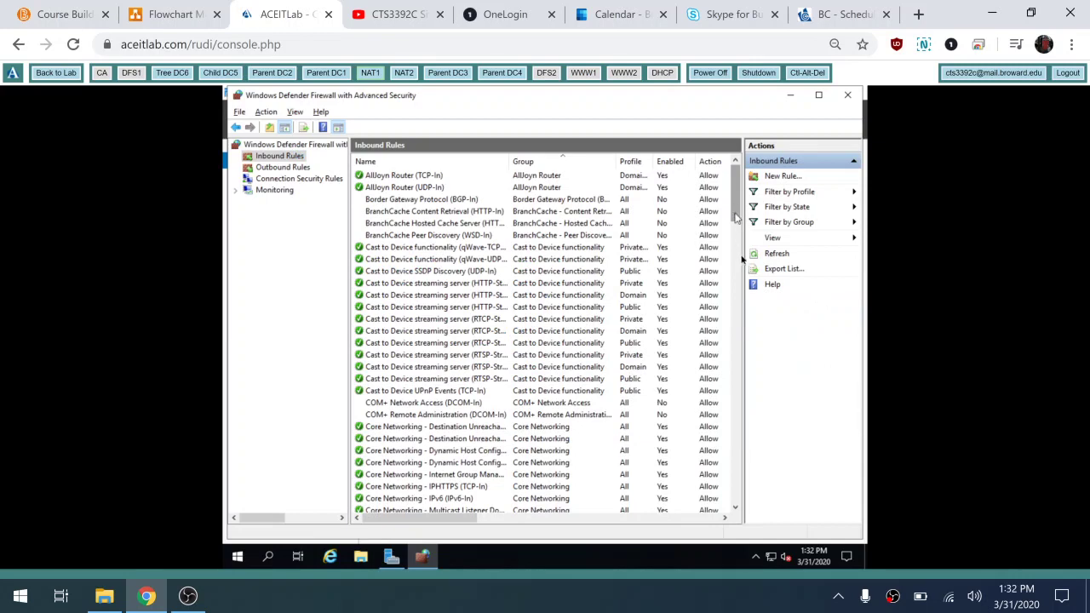
{"action": "left_click_drag", "start_coordinate": [737, 212], "coordinate": [745, 271]}
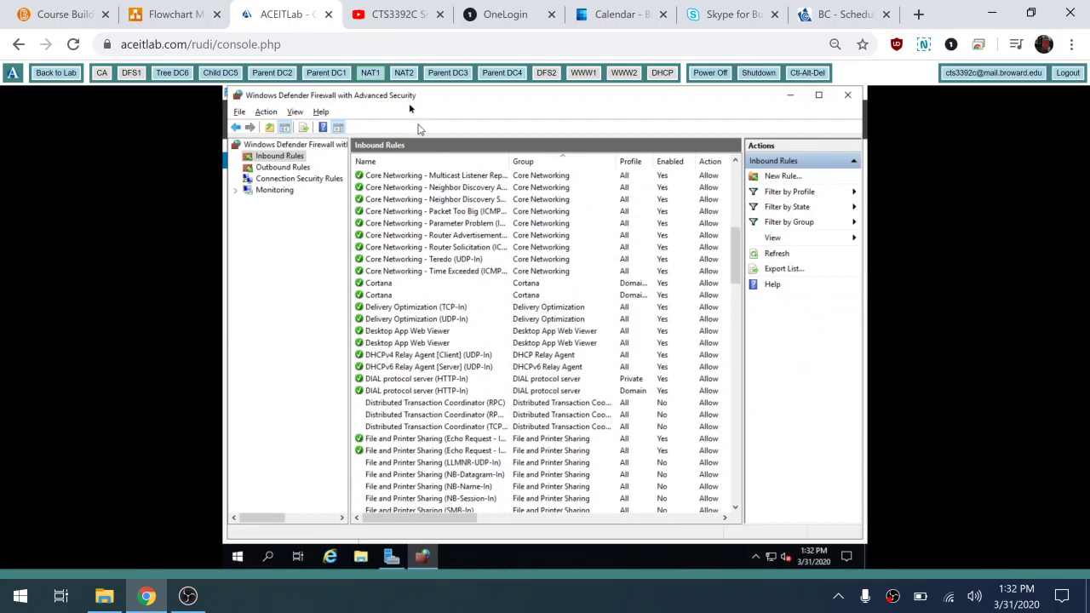
{"action": "left_click", "coordinate": [404, 73]}
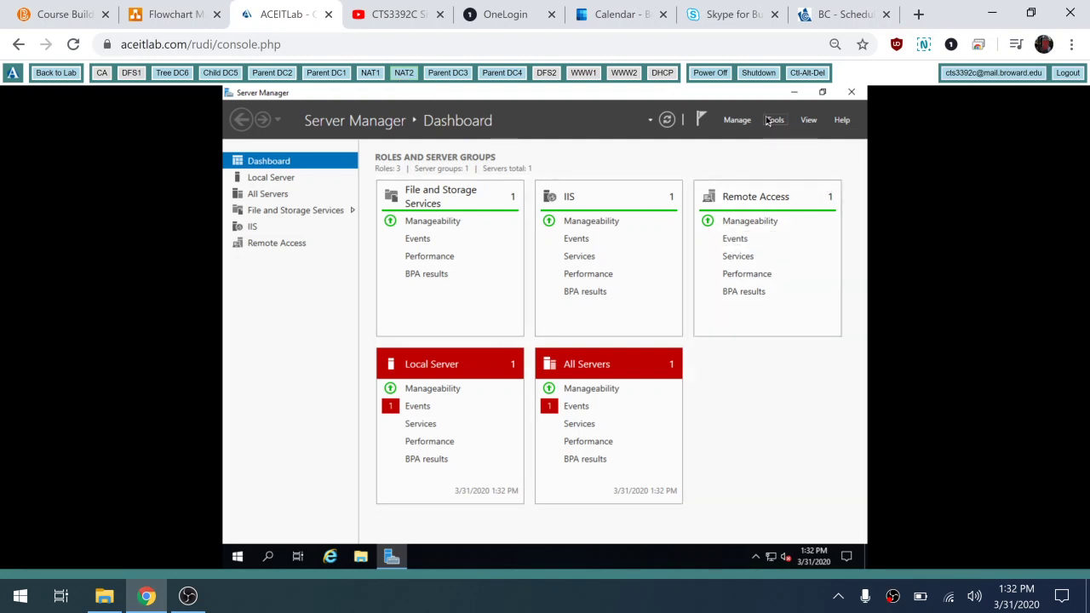
{"action": "left_click", "coordinate": [771, 119]}
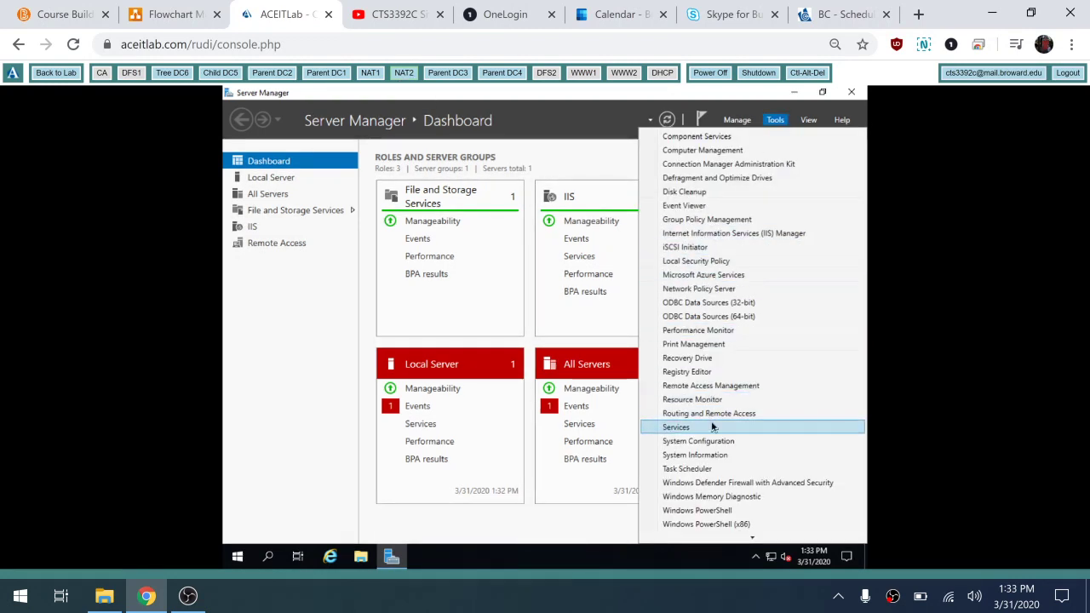
{"action": "left_click", "coordinate": [730, 482]}
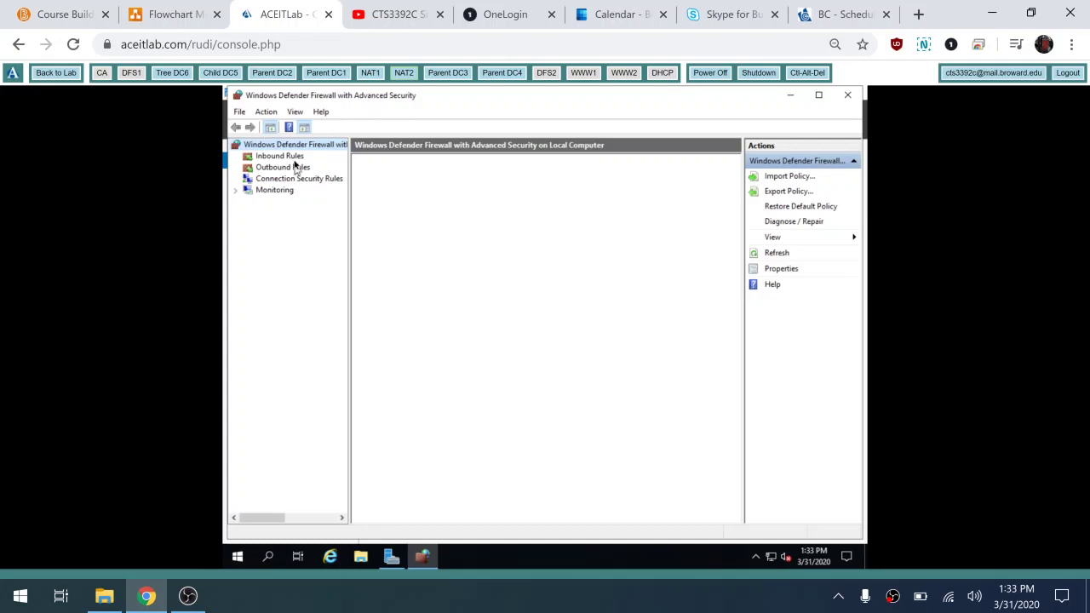
{"action": "left_click", "coordinate": [294, 157]}
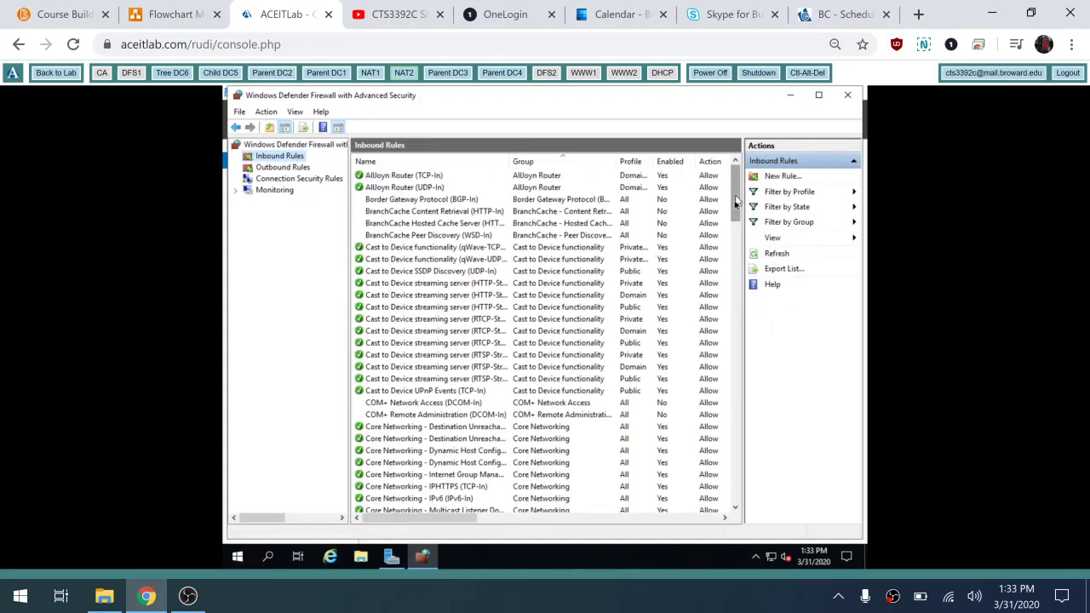
{"action": "left_click_drag", "start_coordinate": [735, 205], "coordinate": [741, 306]}
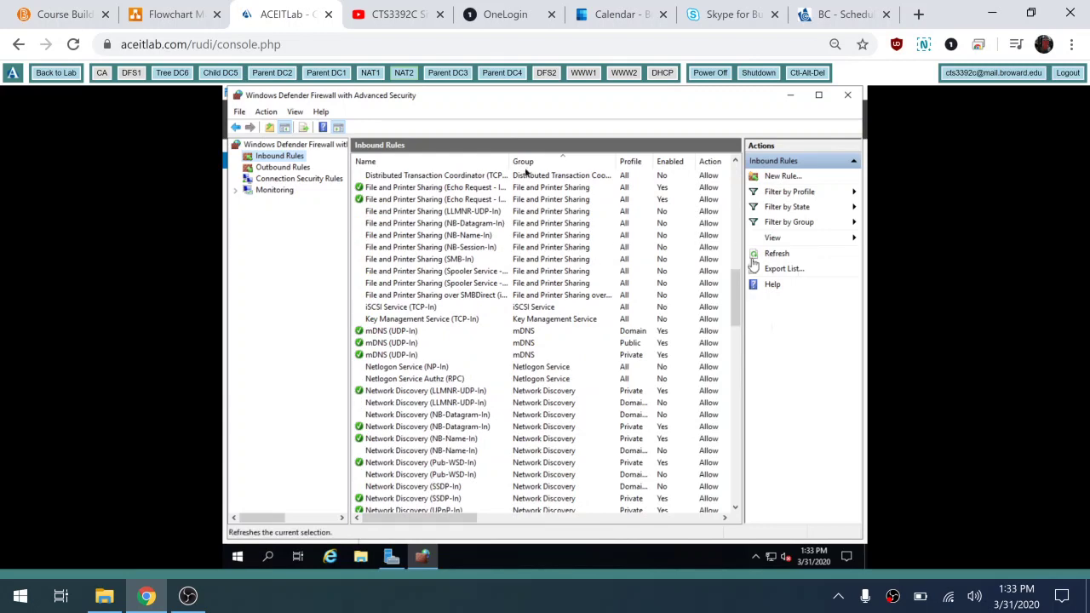
{"action": "left_click", "coordinate": [281, 168]}
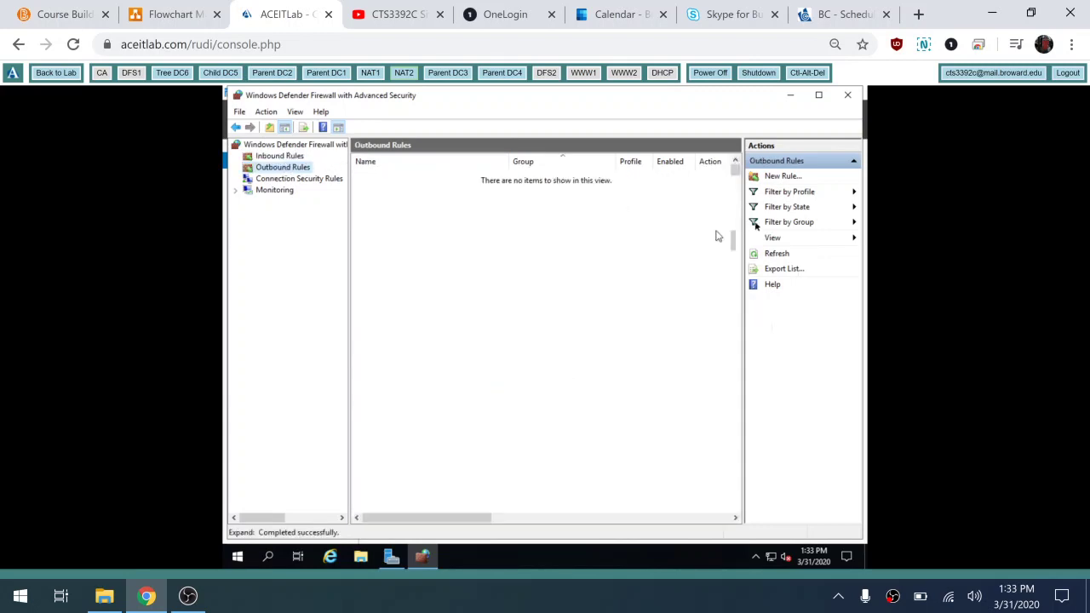
{"action": "left_click_drag", "start_coordinate": [736, 181], "coordinate": [734, 244]}
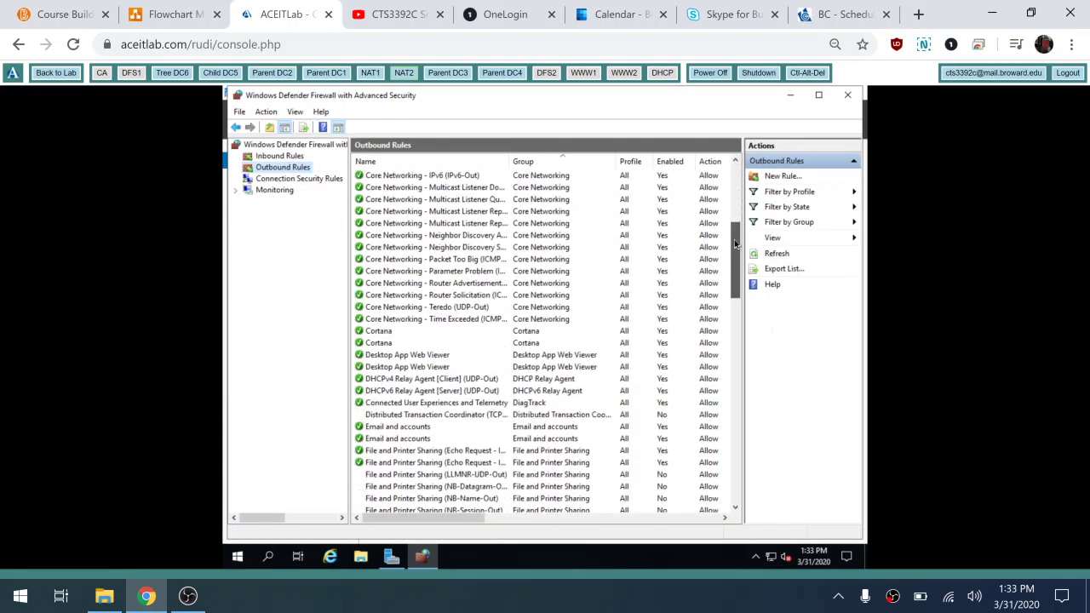
{"action": "left_click", "coordinate": [849, 97]}
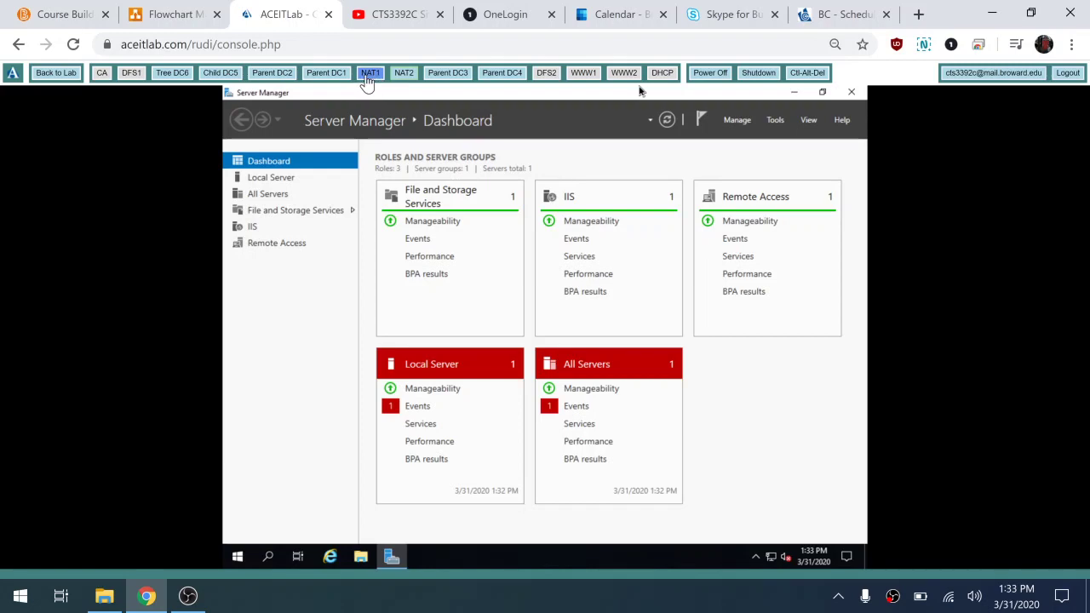
Step: On Parent DC3, maximize PowerShell and ping 172.16.8.2 and 172.16.8.1, getting replies
{"action": "left_click", "coordinate": [459, 76]}
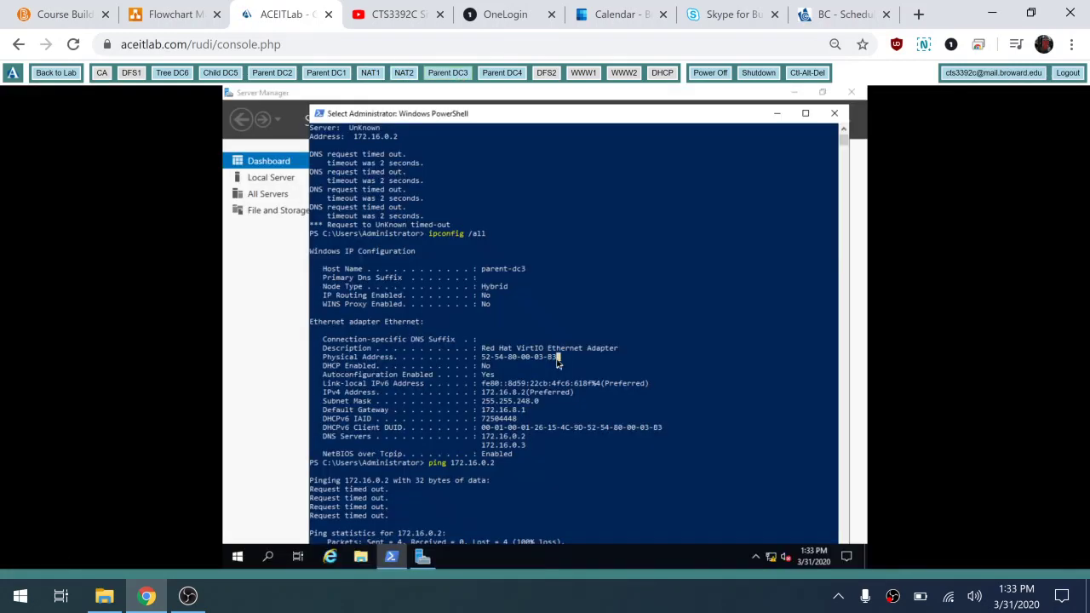
{"action": "double_click", "coordinate": [556, 358]}
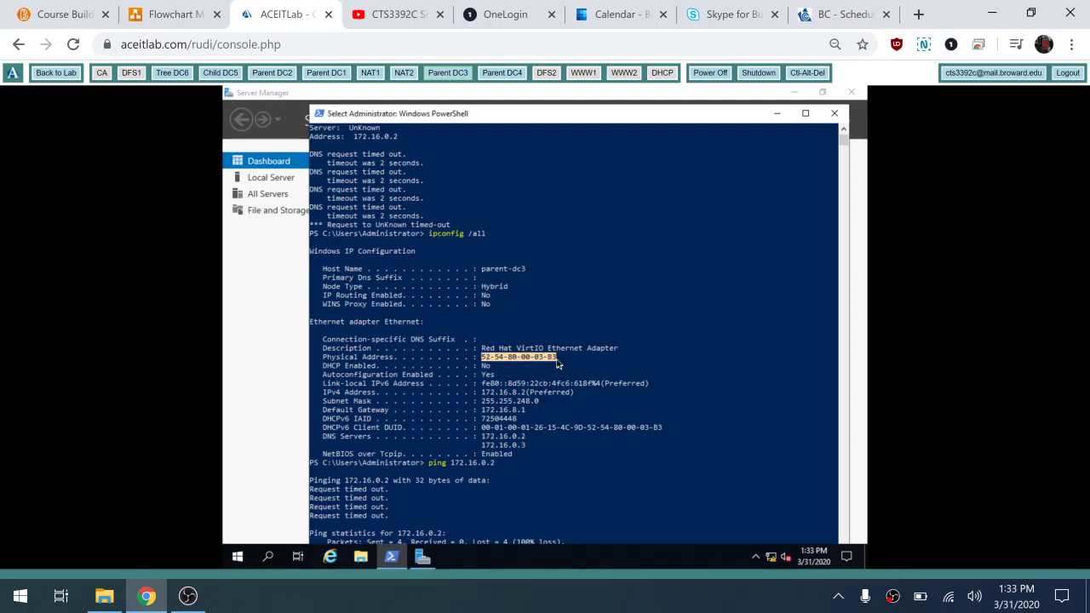
{"action": "key", "text": "Return"}
{"action": "key", "text": "Return"}
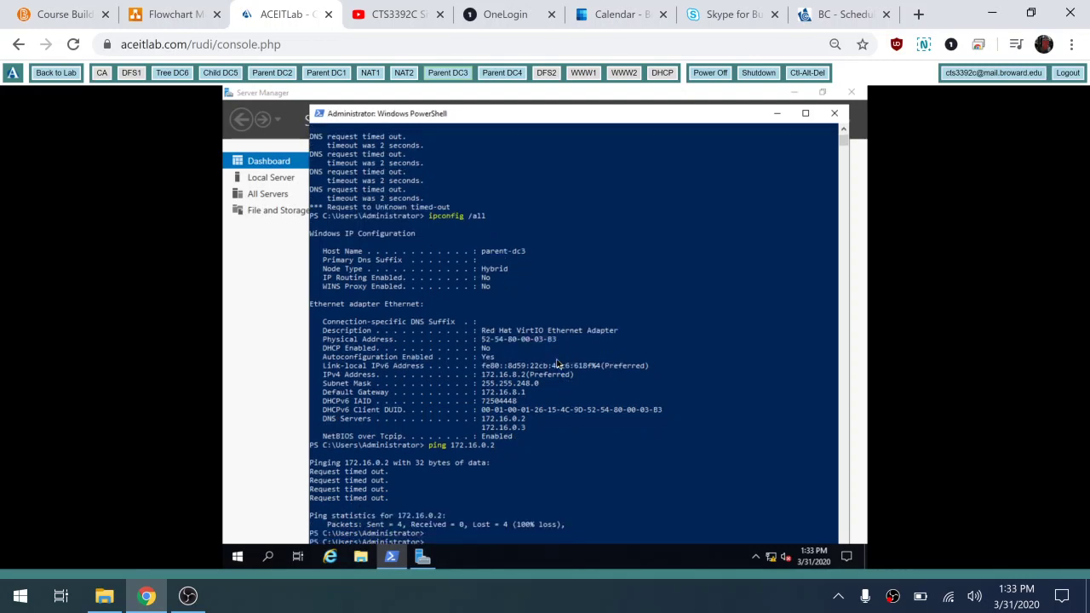
{"action": "double_click", "coordinate": [538, 119]}
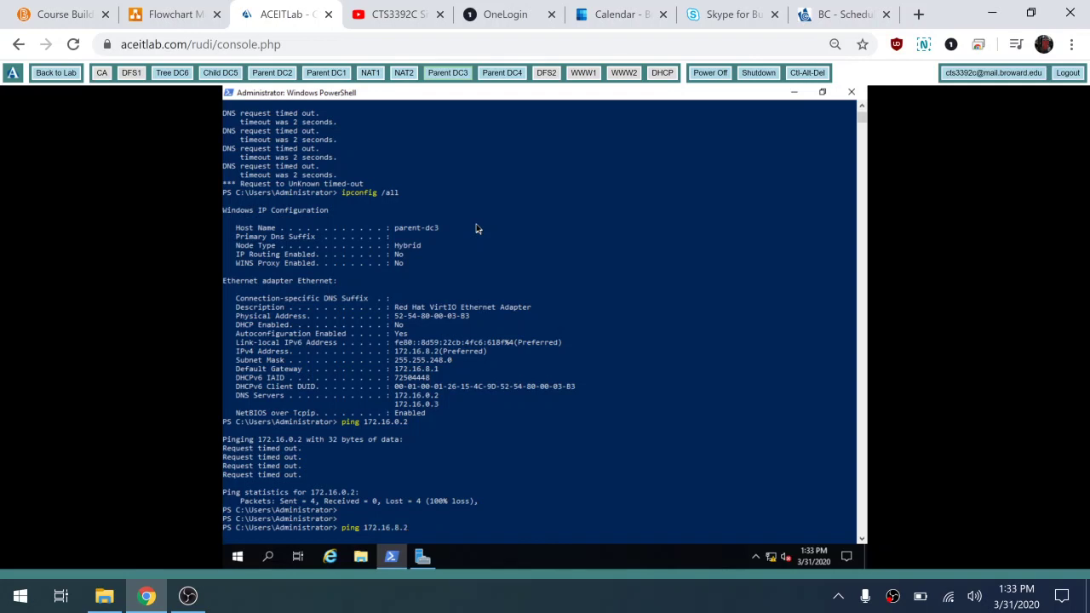
{"action": "key", "text": "Return"}
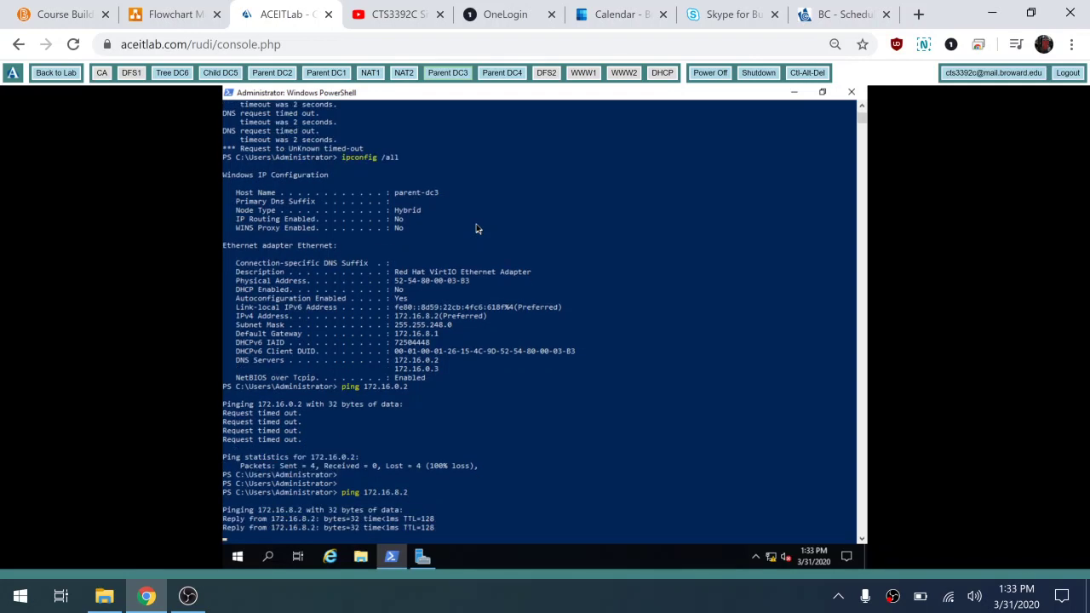
{"action": "key", "text": "Up"}
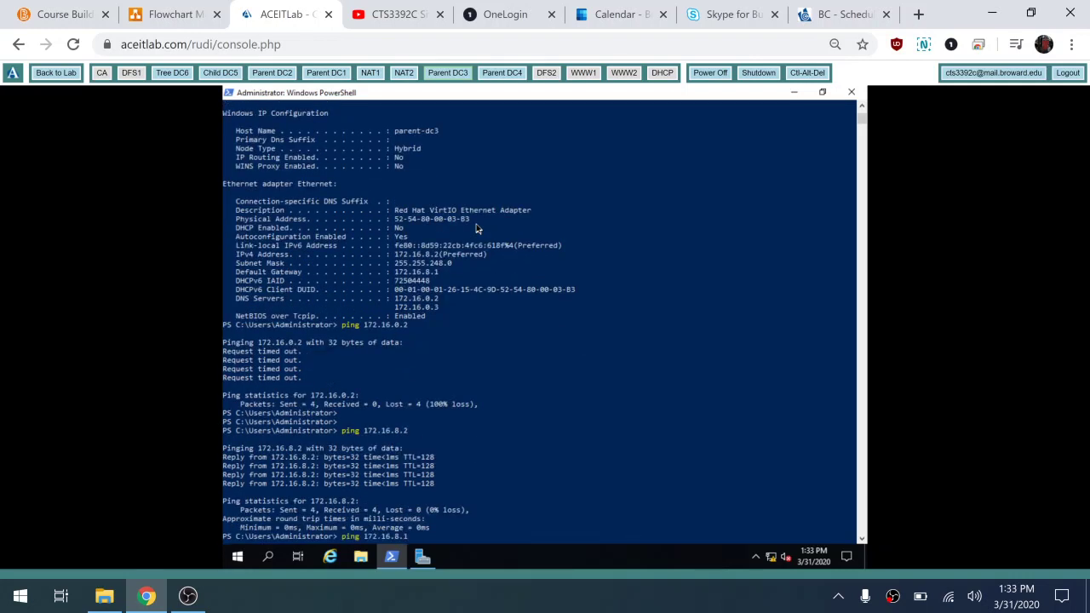
{"action": "key", "text": "Return"}
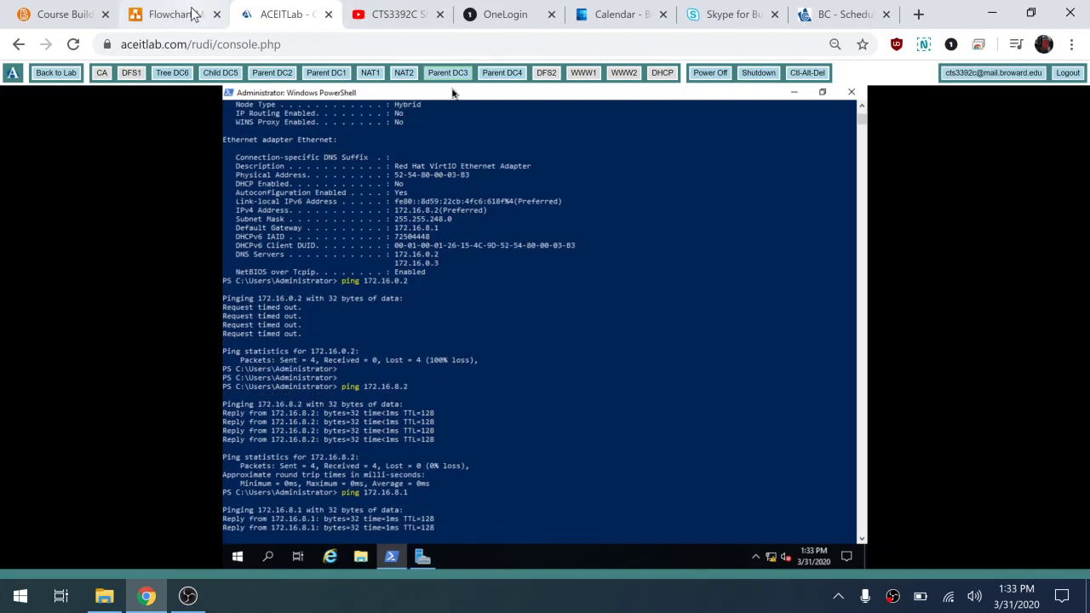
{"action": "left_click", "coordinate": [182, 14]}
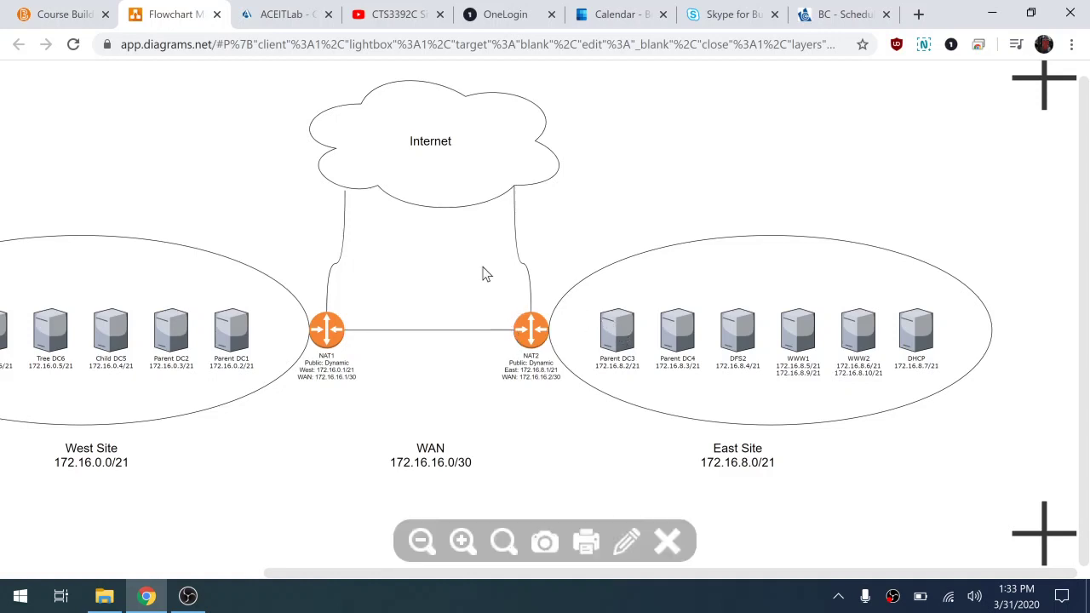
{"action": "left_click", "coordinate": [281, 15]}
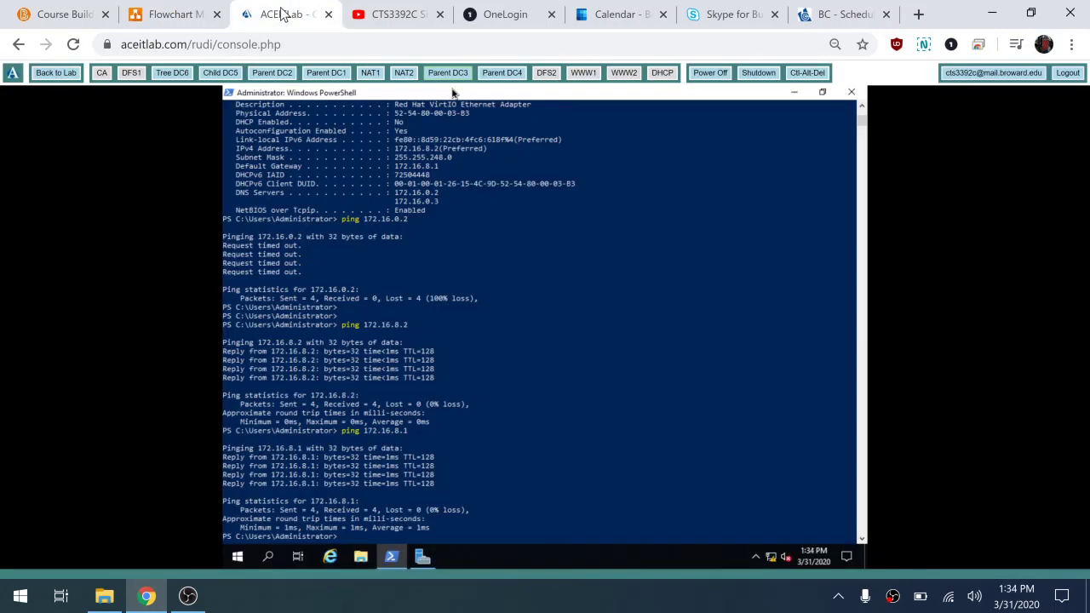
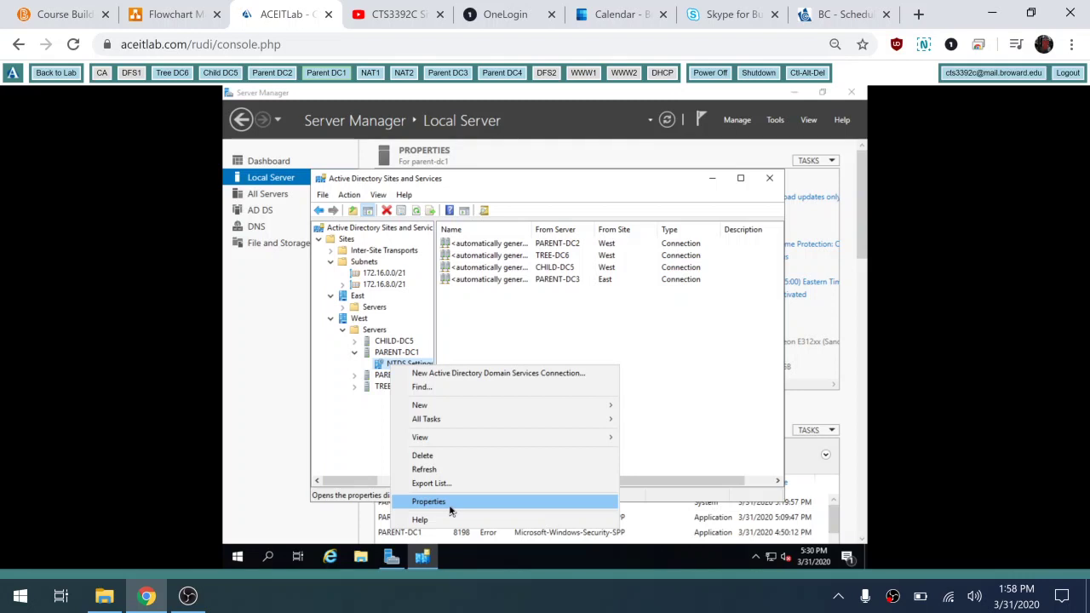
Step: Add IP to PARENT-DC1's preferred bridgehead transports in its server properties and confirm
{"action": "left_click", "coordinate": [451, 510]}
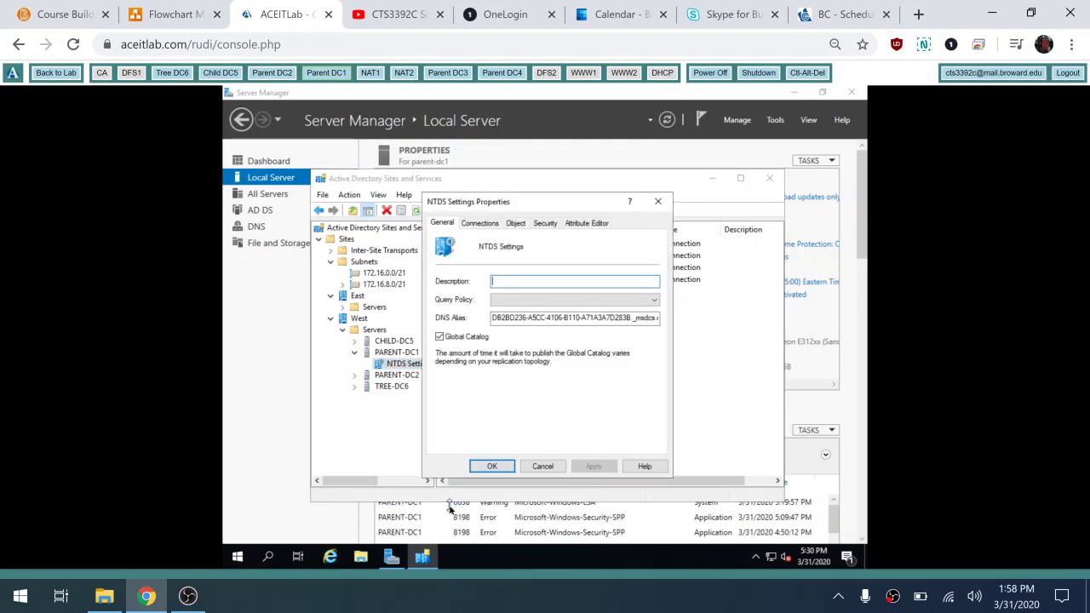
{"action": "left_click", "coordinate": [542, 467]}
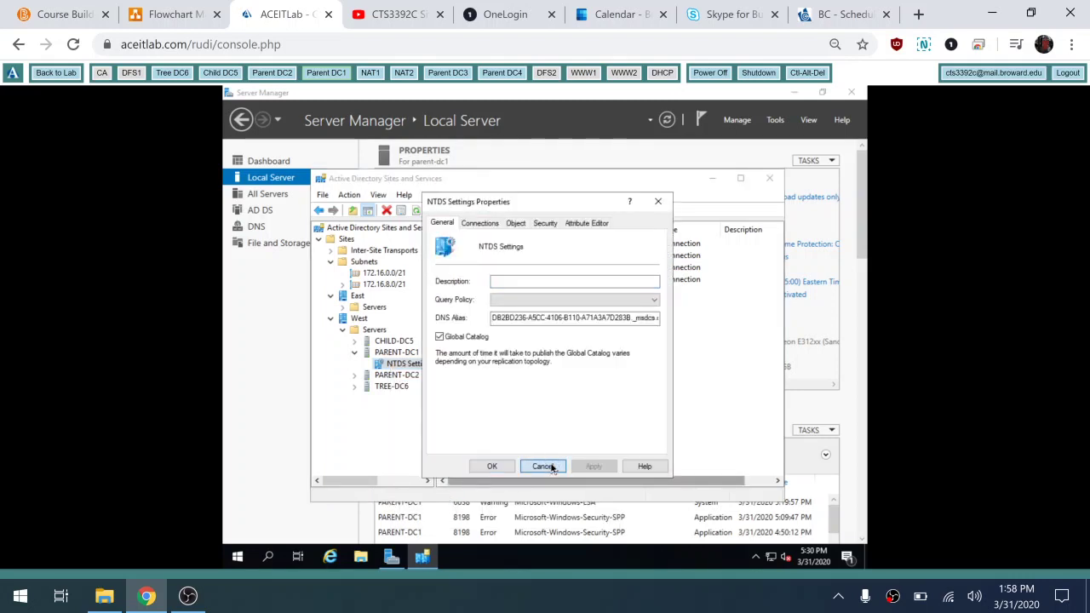
{"action": "left_click", "coordinate": [395, 353]}
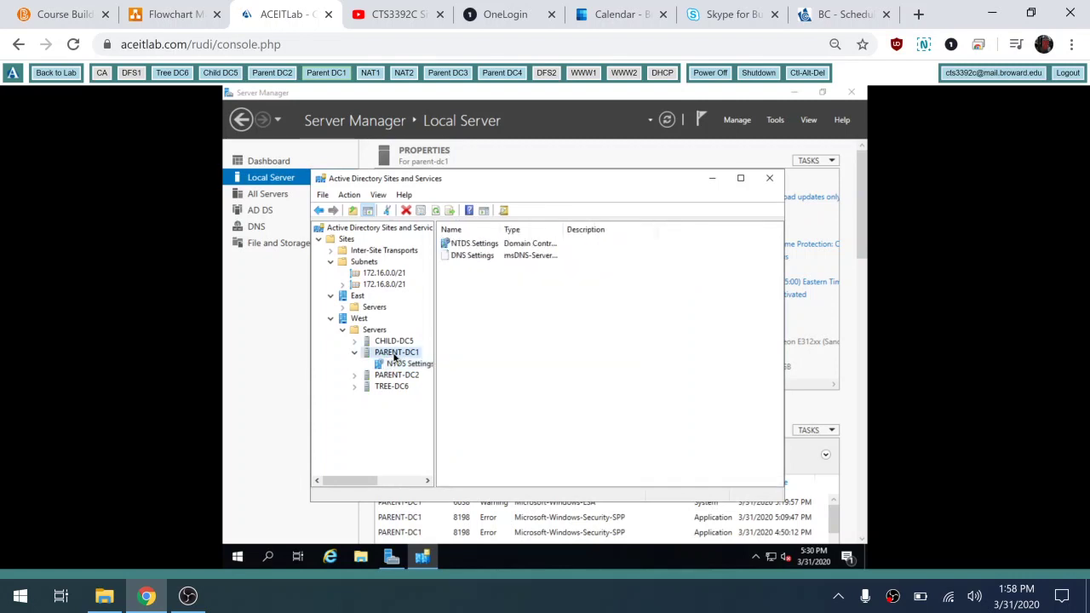
{"action": "right_click", "coordinate": [395, 356]}
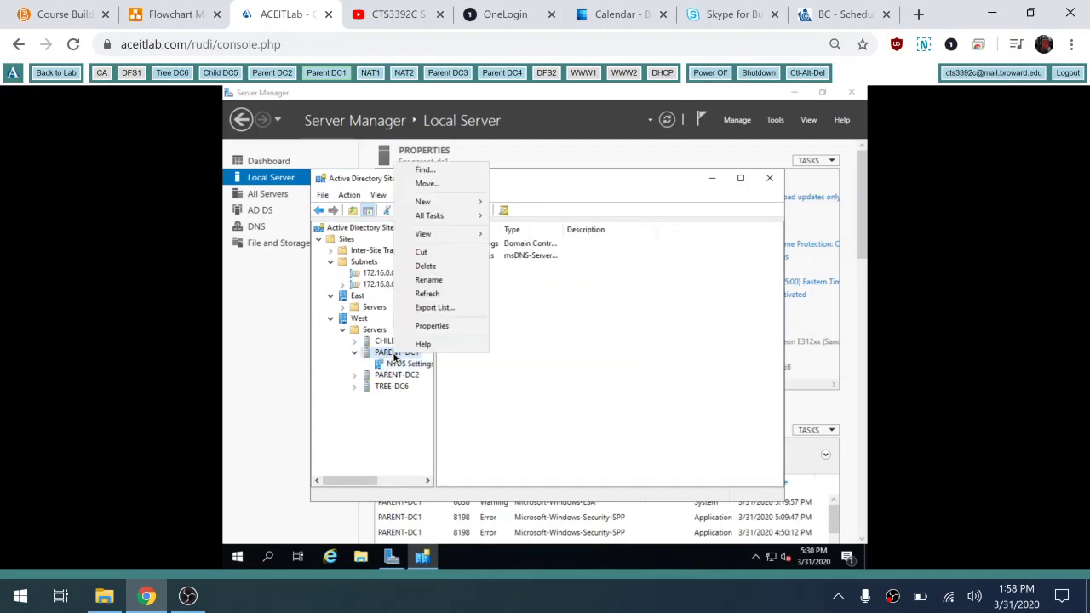
{"action": "left_click", "coordinate": [467, 327]}
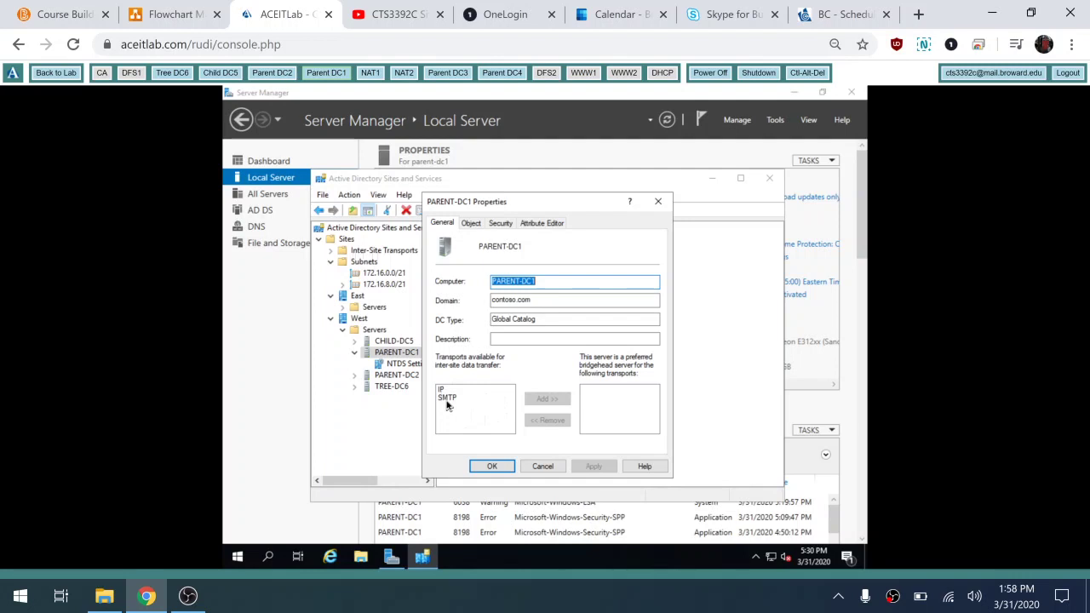
{"action": "left_click", "coordinate": [440, 390]}
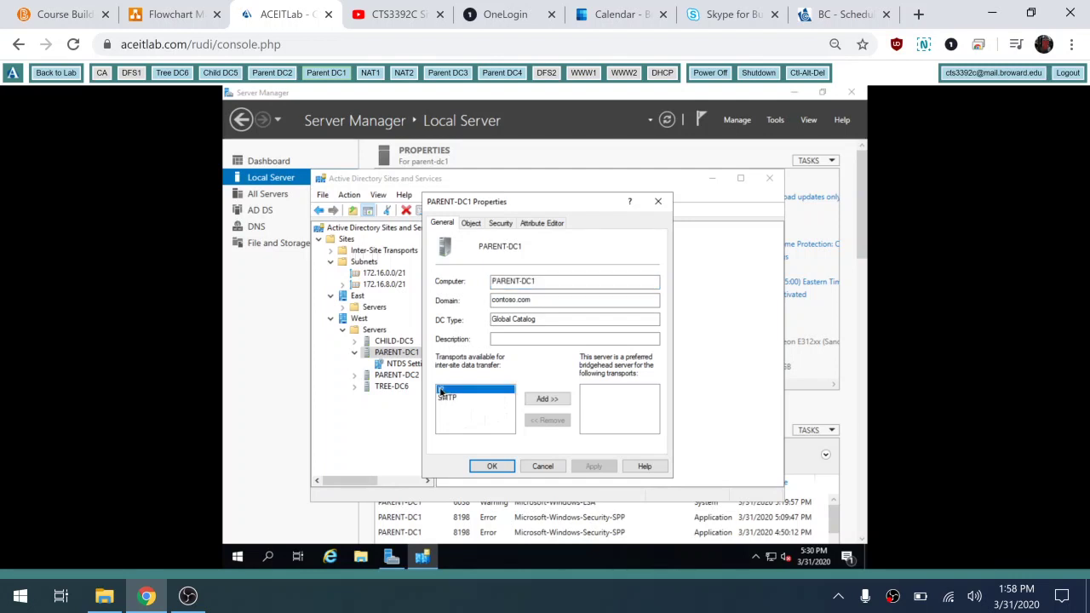
{"action": "left_click", "coordinate": [547, 398]}
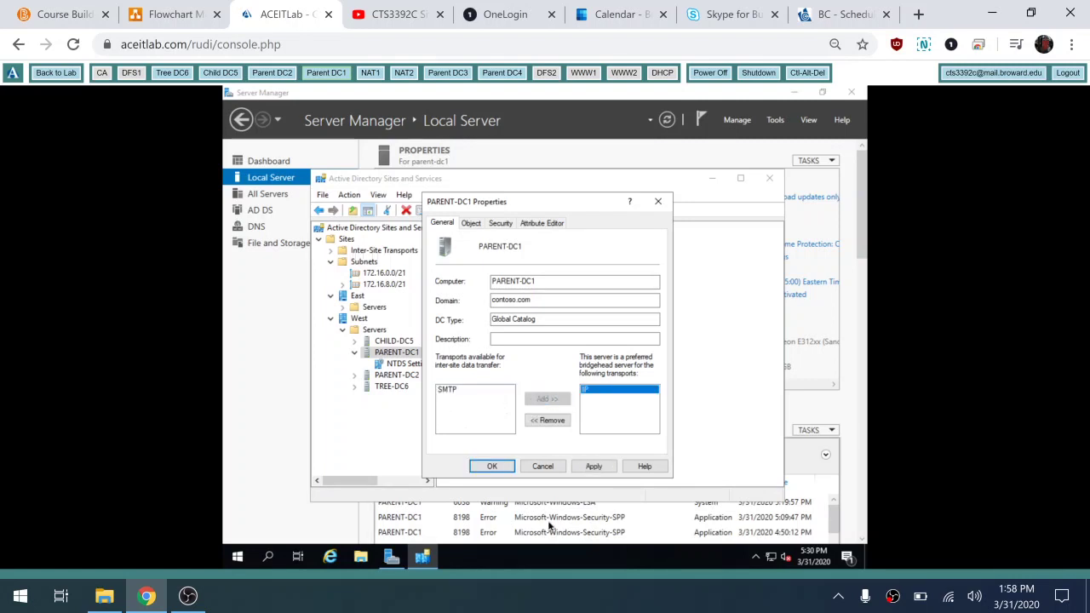
{"action": "left_click", "coordinate": [495, 467]}
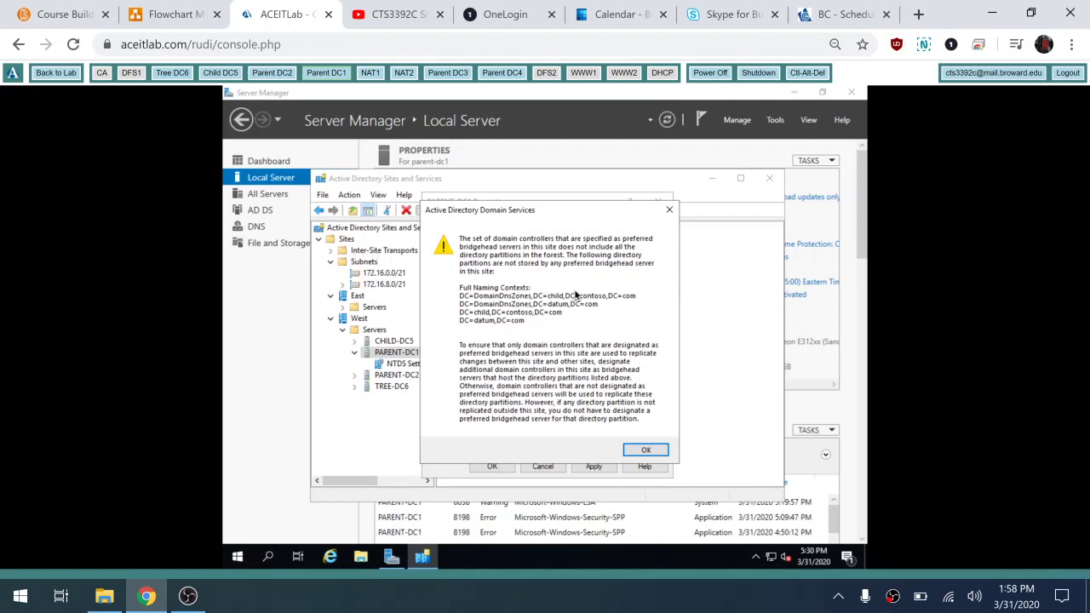
Step: Accept the uncovered-partitions warning, then reopen PARENT-DC1's properties to verify IP is listed
{"action": "left_click", "coordinate": [645, 450]}
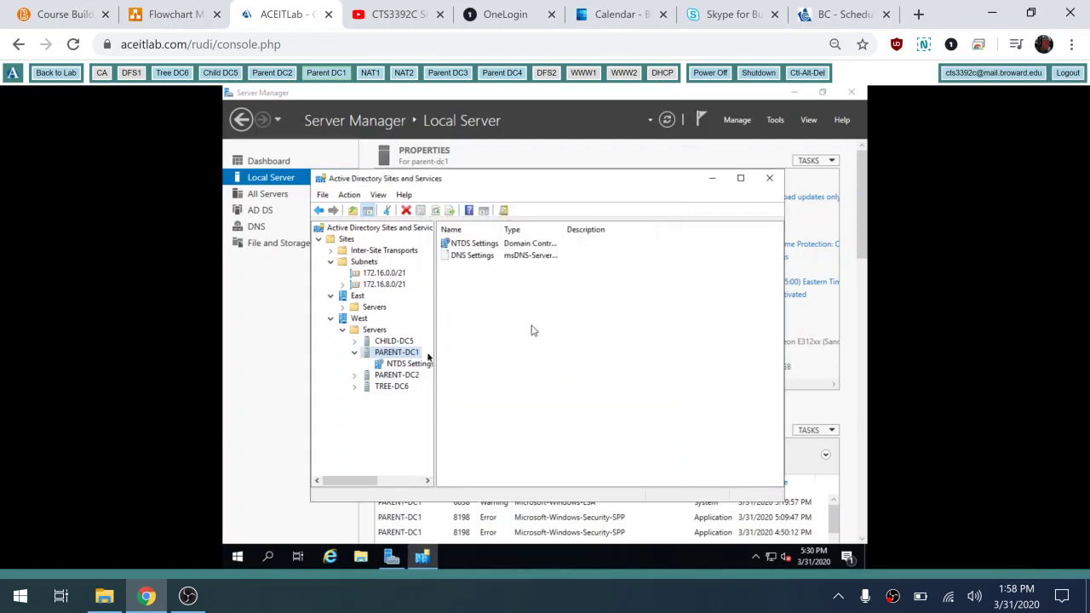
{"action": "right_click", "coordinate": [402, 356]}
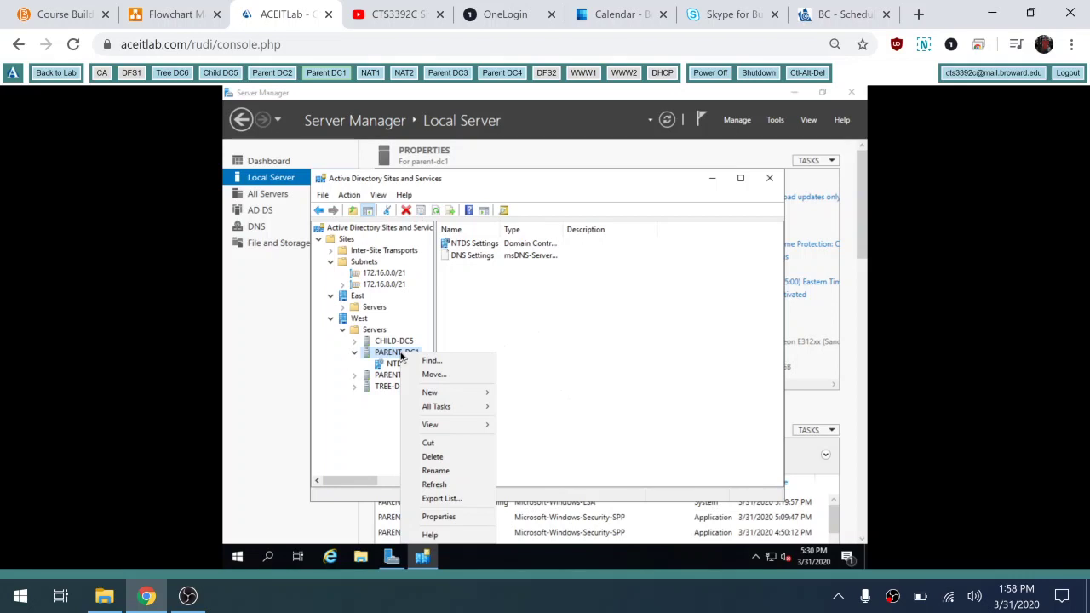
{"action": "left_click", "coordinate": [456, 517]}
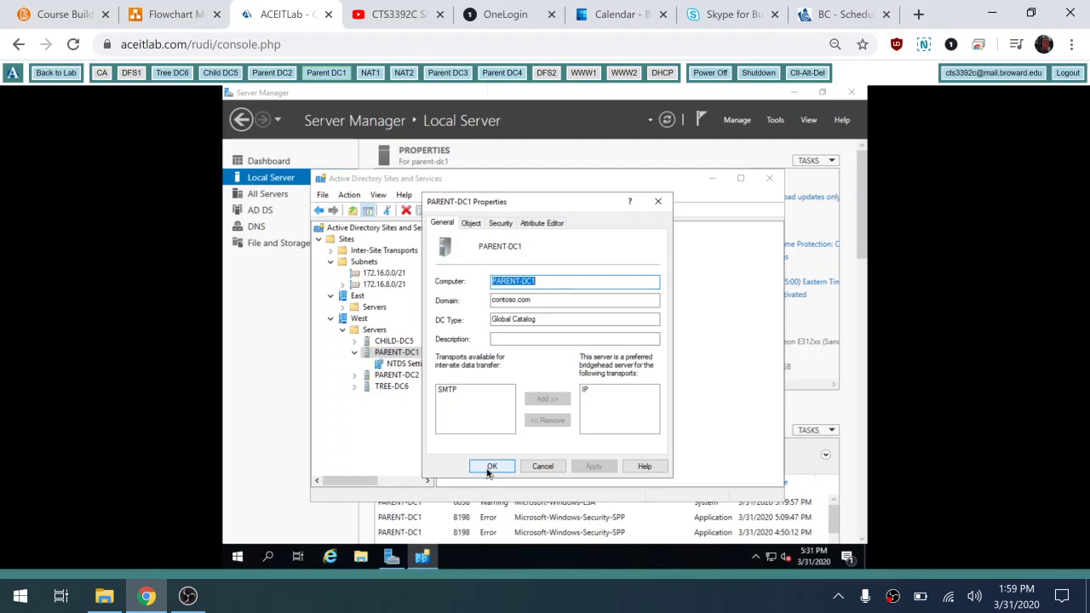
{"action": "left_click", "coordinate": [492, 466]}
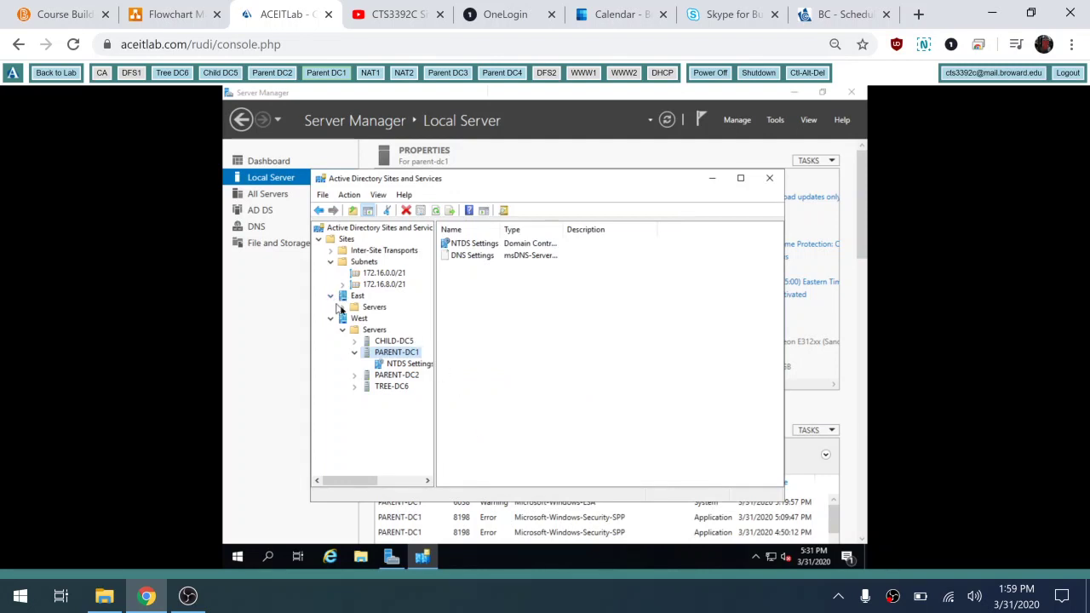
Step: Under the East site, add IP as PARENT-DC3's preferred bridgehead transport, then expand its NTDS Settings
{"action": "left_click", "coordinate": [343, 308]}
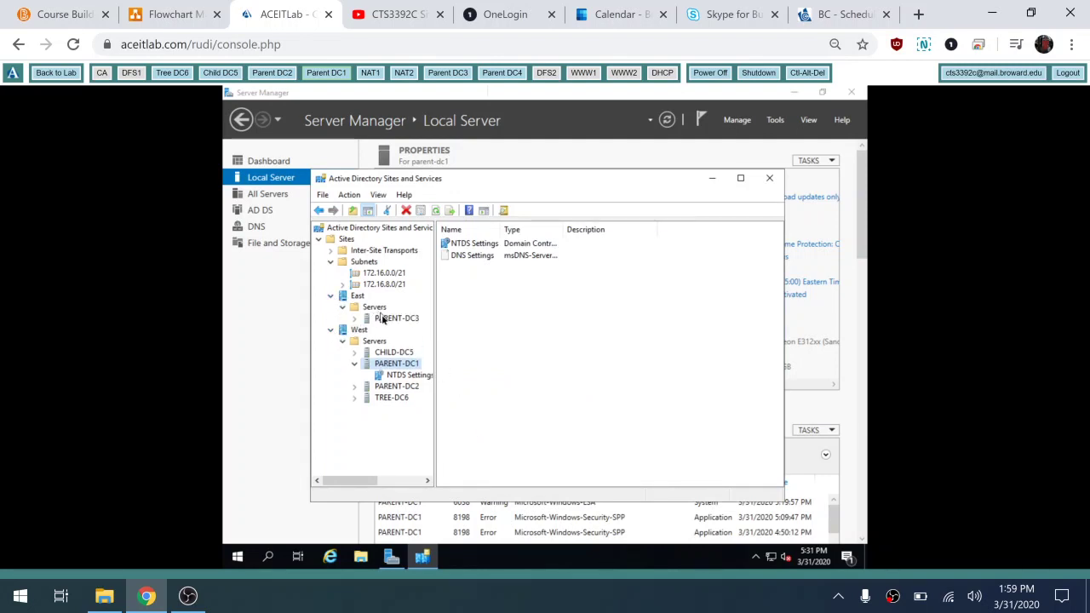
{"action": "left_click", "coordinate": [383, 319]}
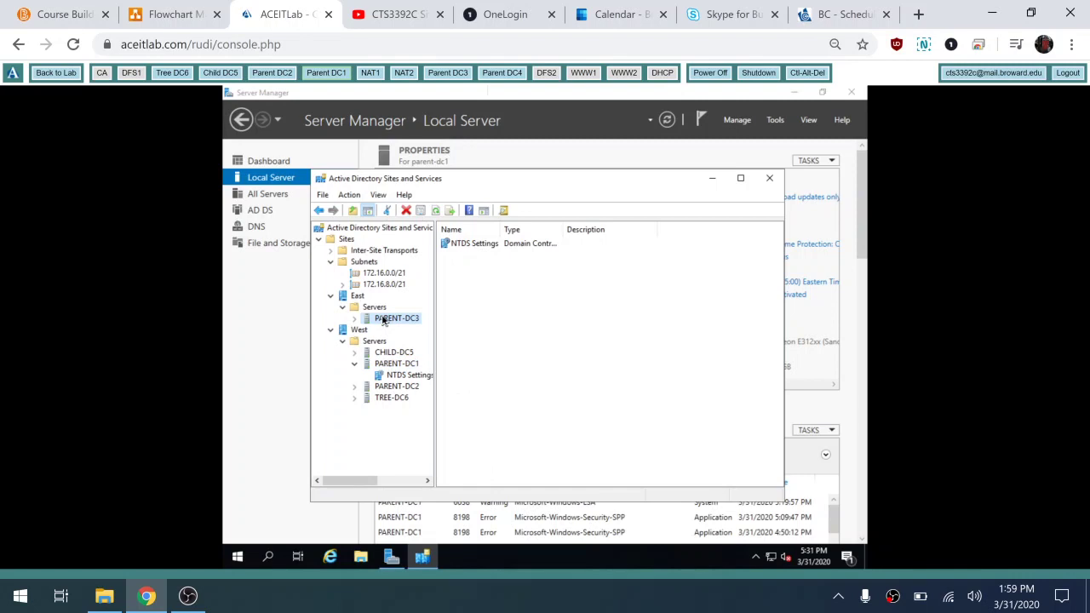
{"action": "right_click", "coordinate": [383, 319]}
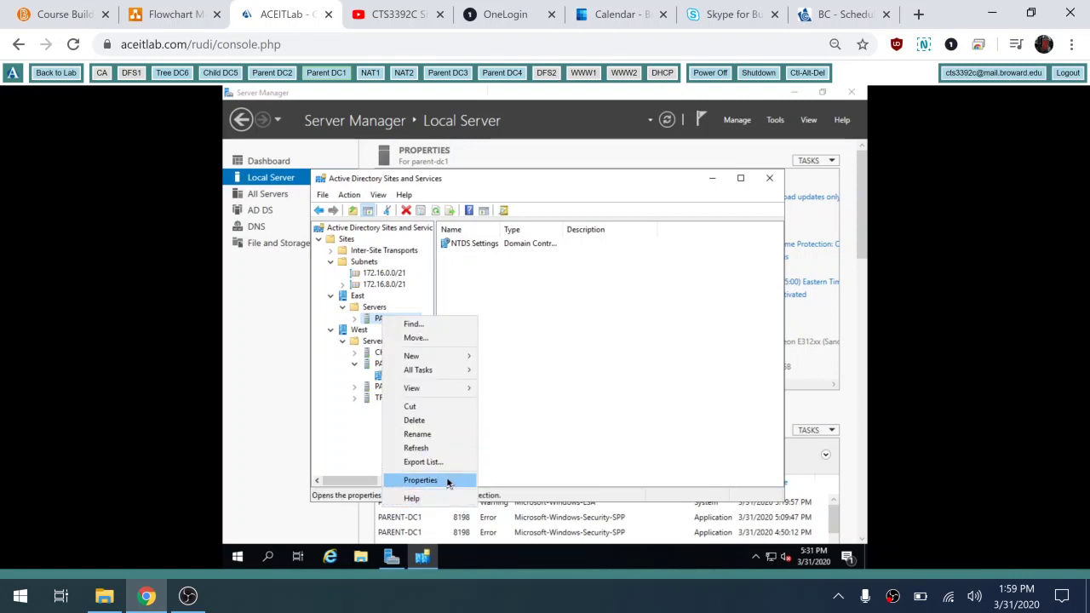
{"action": "left_click", "coordinate": [420, 481]}
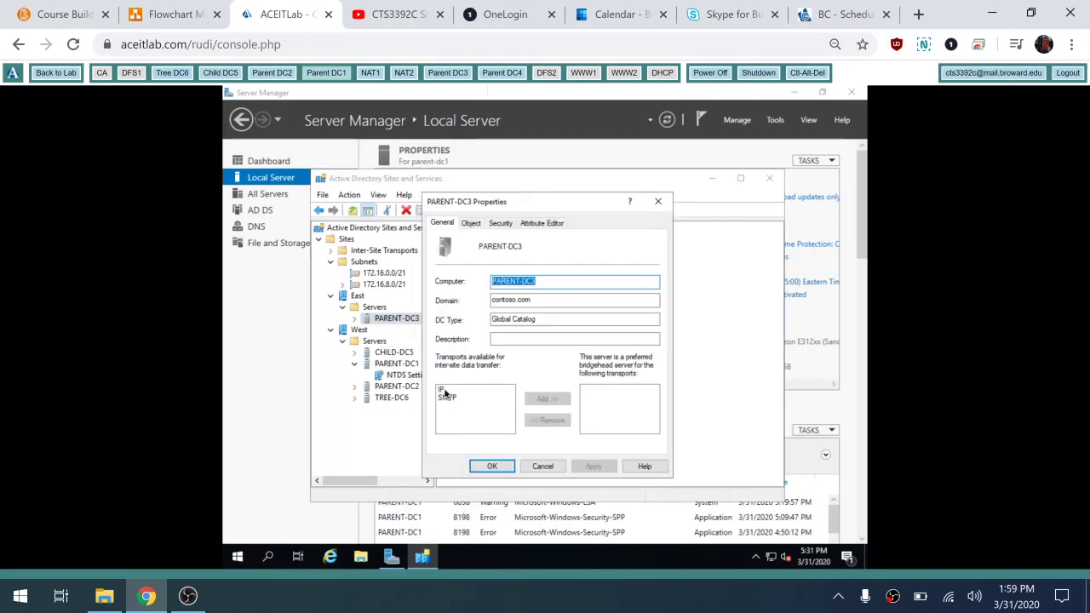
{"action": "left_click", "coordinate": [444, 390]}
{"action": "left_click", "coordinate": [548, 402]}
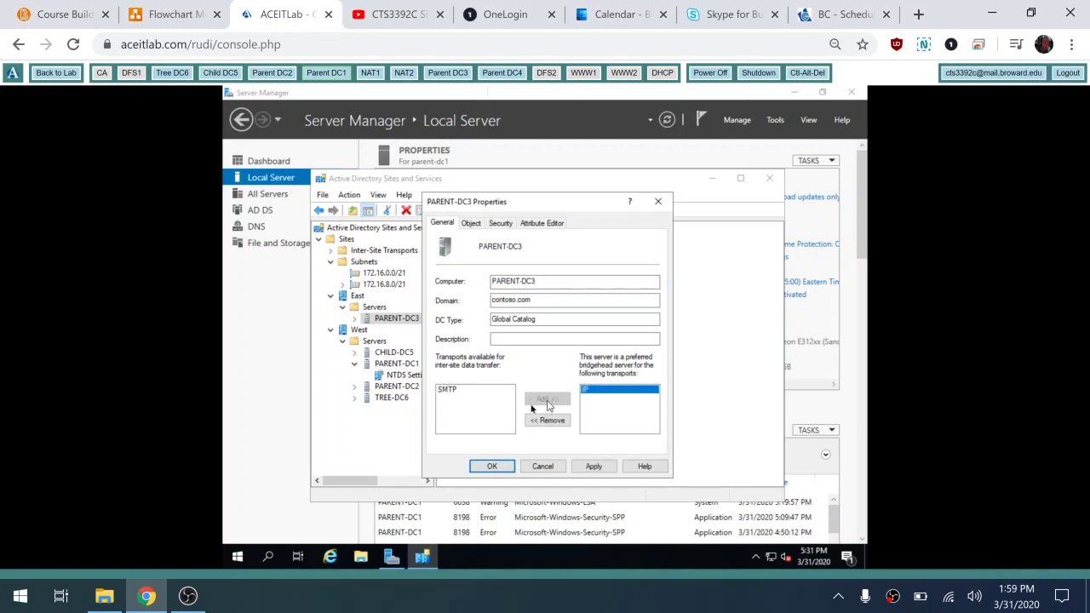
{"action": "left_click", "coordinate": [492, 467]}
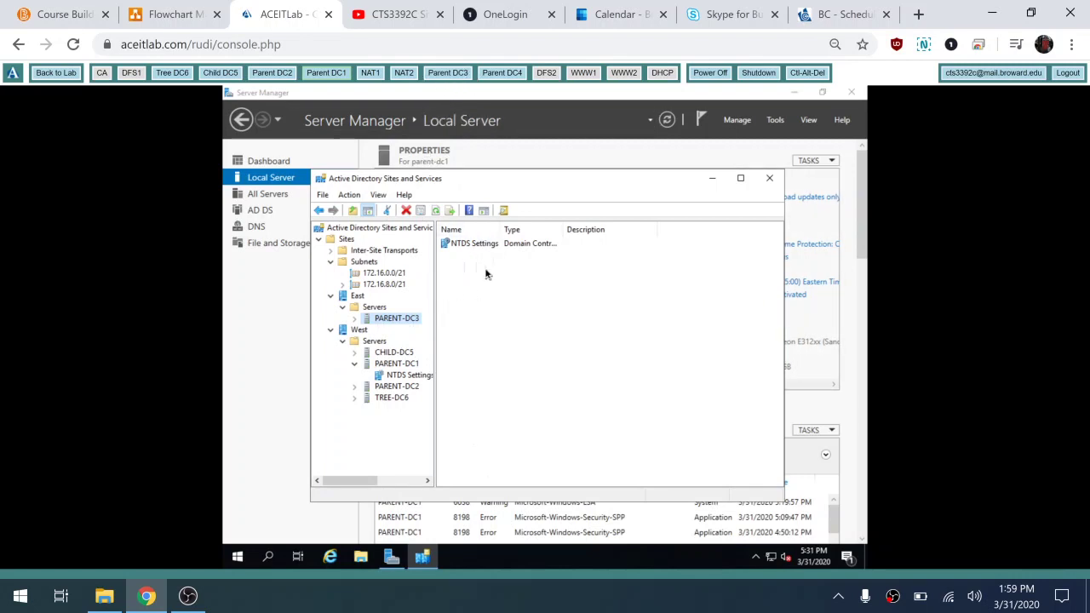
{"action": "left_click", "coordinate": [354, 319]}
{"action": "left_click", "coordinate": [382, 332]}
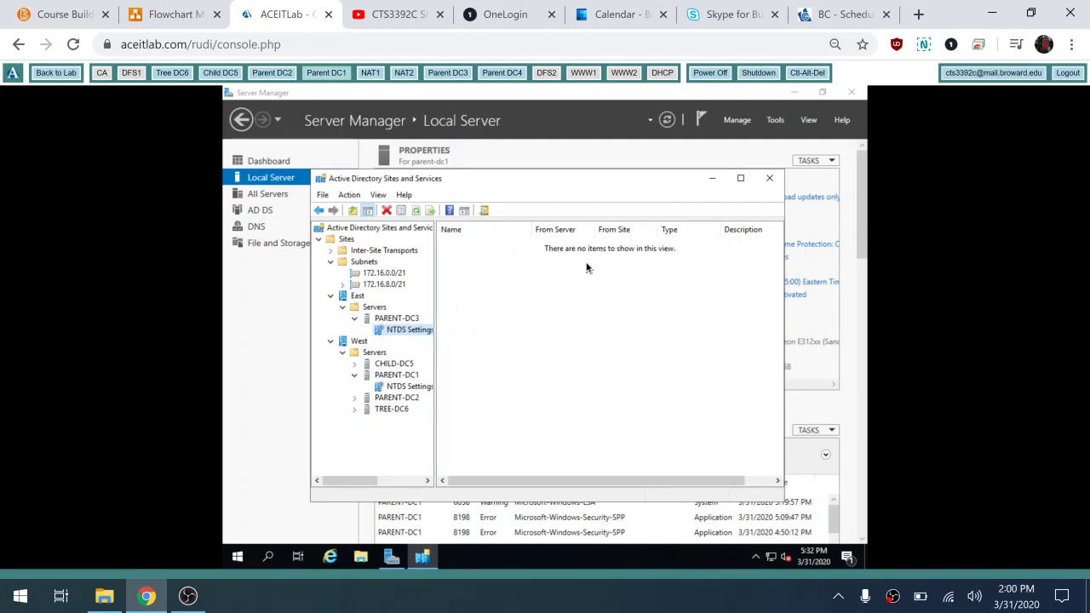
{"action": "left_click", "coordinate": [403, 390]}
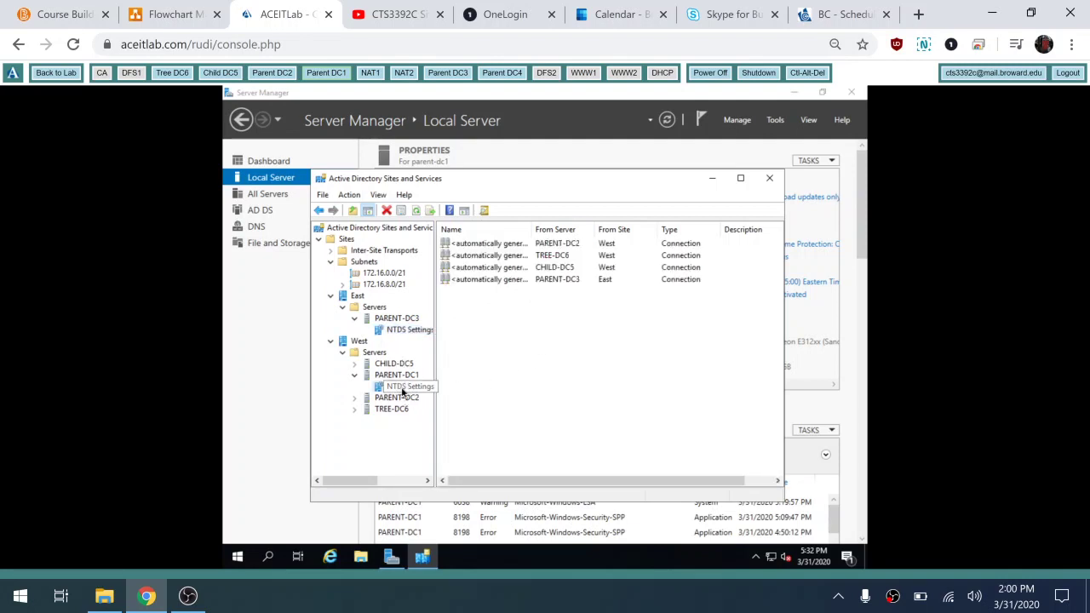
{"action": "left_click", "coordinate": [371, 353]}
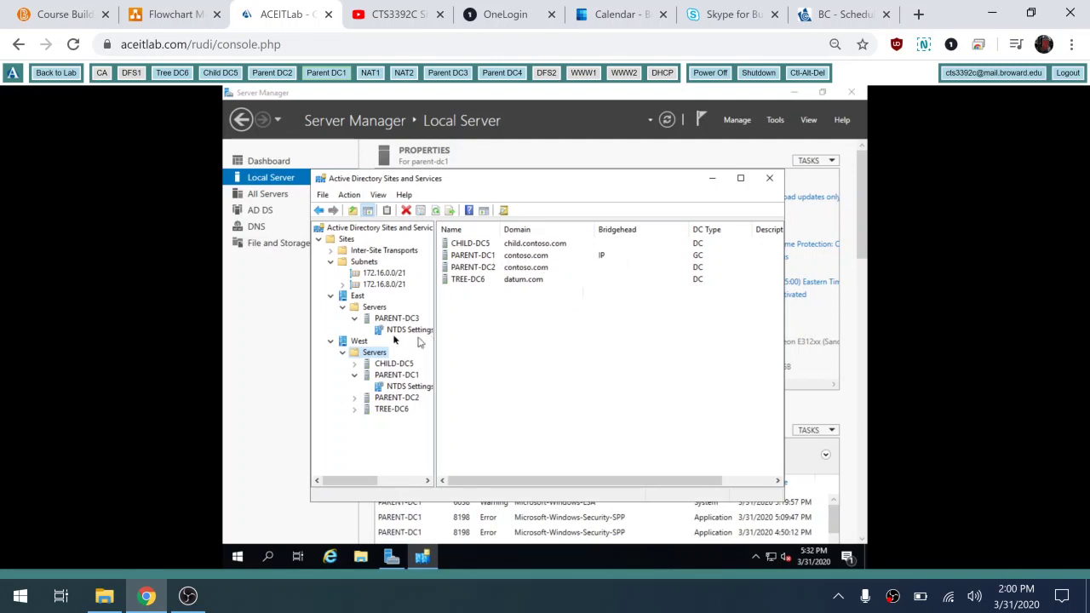
{"action": "left_click", "coordinate": [376, 308]}
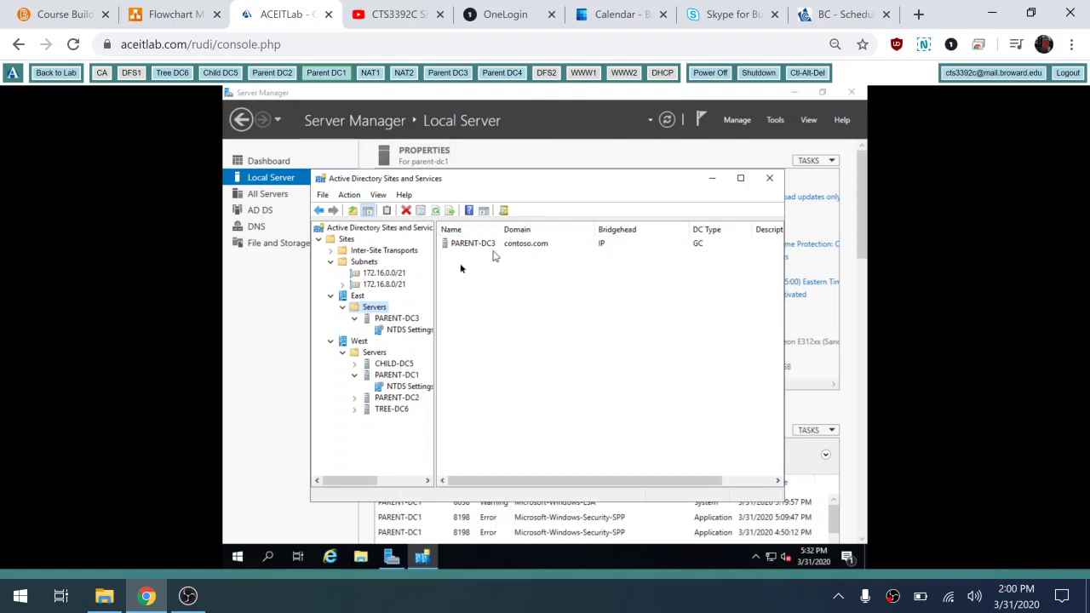
{"action": "left_click", "coordinate": [390, 331]}
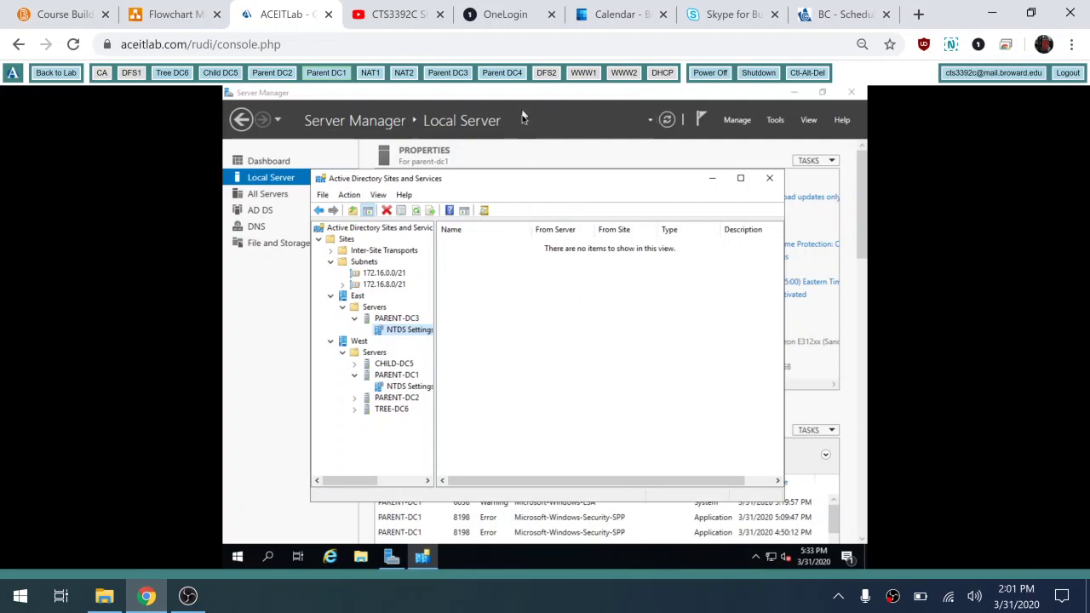
Step: Switch the console to Parent DC4, check East site addressing on the diagram, and dismiss Ctrl-Alt-Del
{"action": "left_click", "coordinate": [503, 73]}
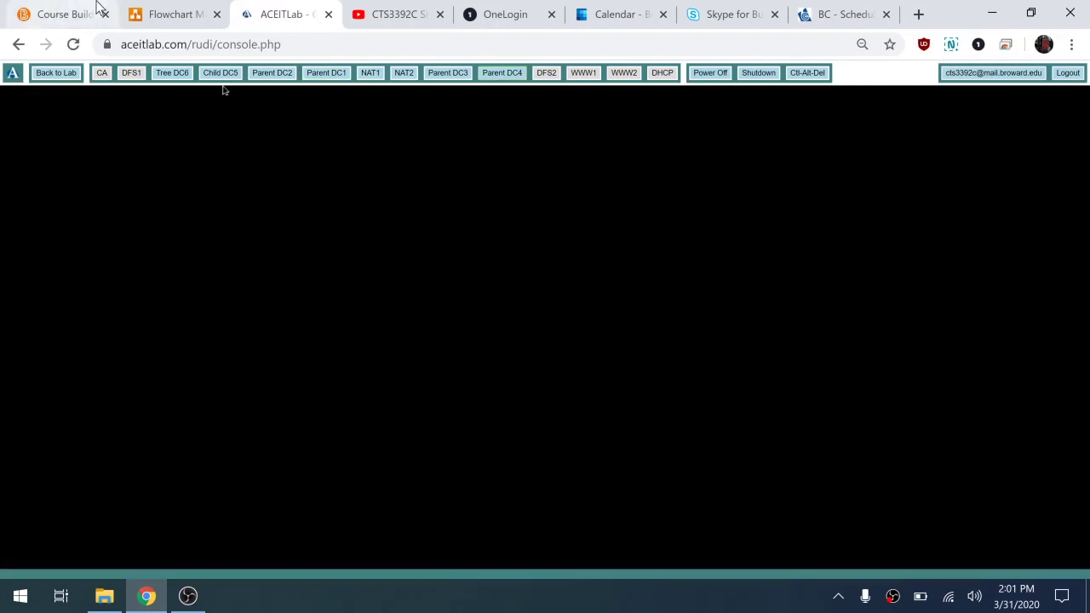
{"action": "left_click", "coordinate": [170, 12]}
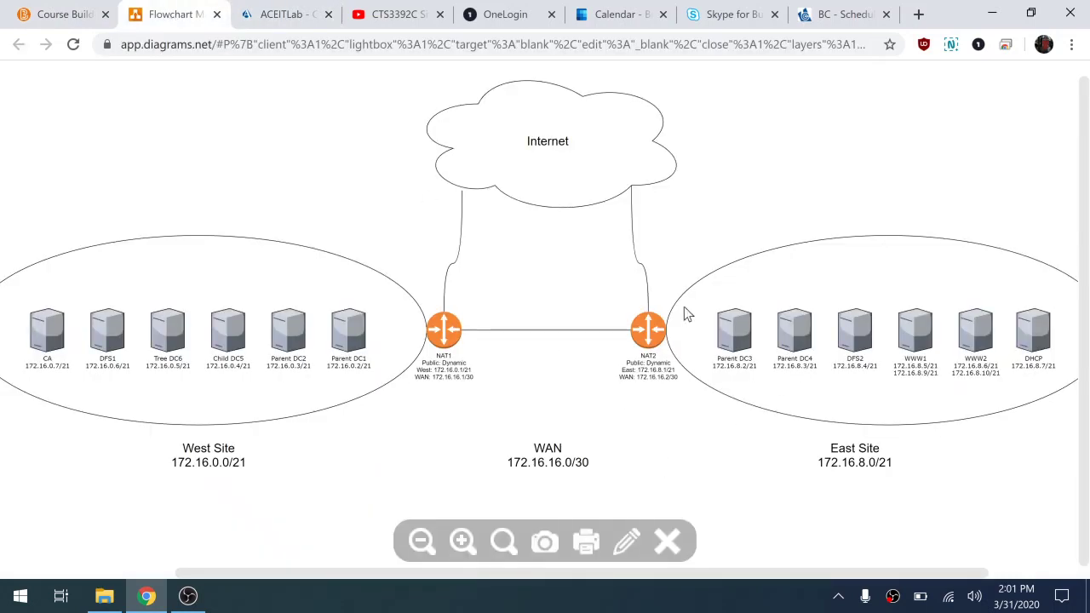
{"action": "left_click", "coordinate": [291, 18]}
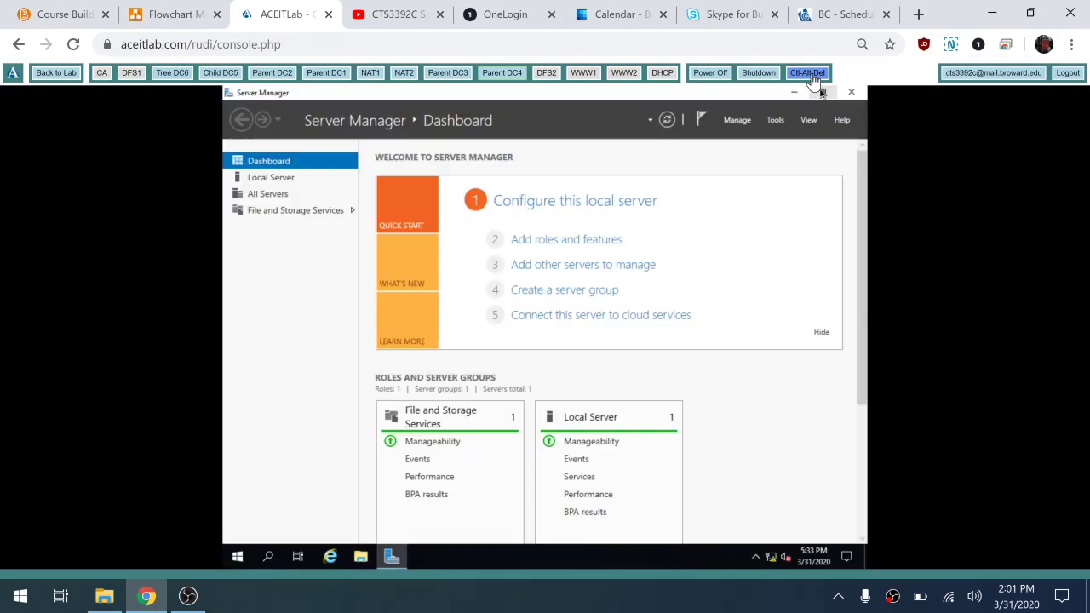
{"action": "left_click", "coordinate": [809, 73]}
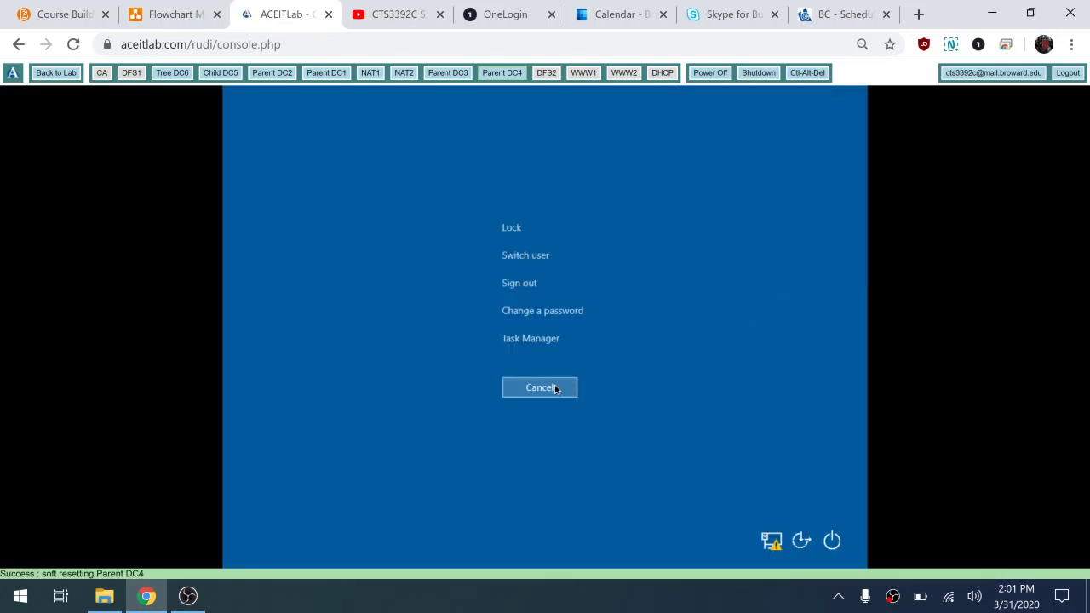
{"action": "left_click", "coordinate": [538, 387]}
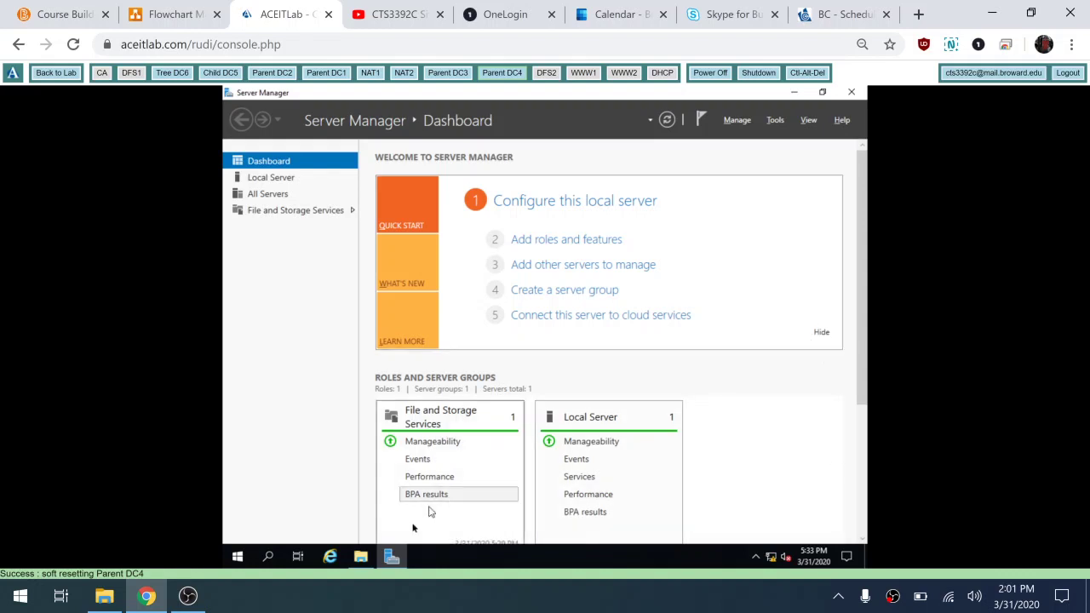
Step: From Parent DC4's Local Server page, open the Ethernet adapter's IPv4 properties
{"action": "left_click", "coordinate": [822, 334]}
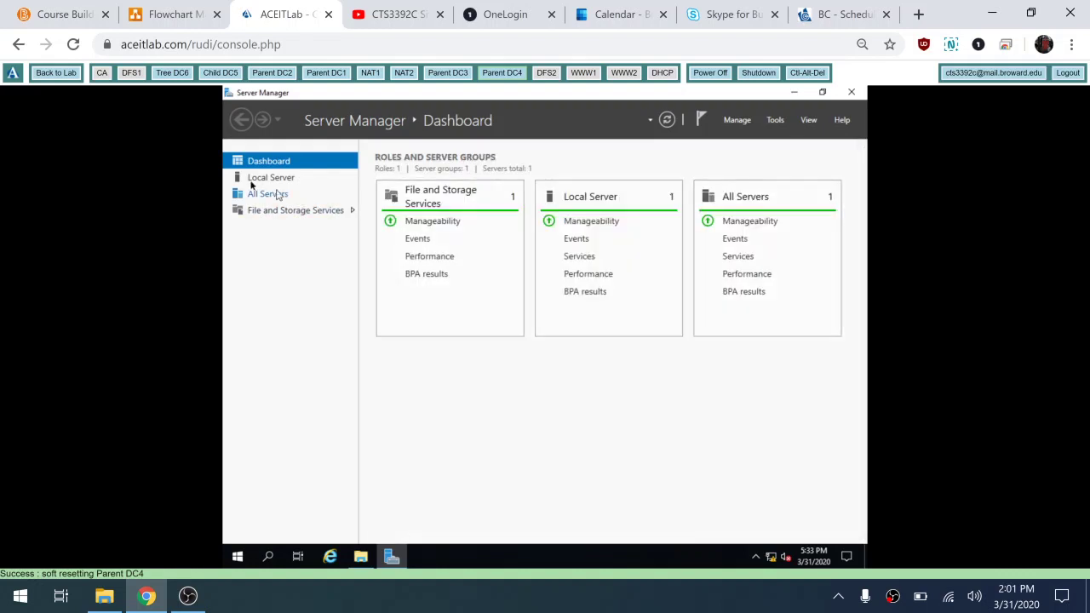
{"action": "left_click", "coordinate": [269, 179]}
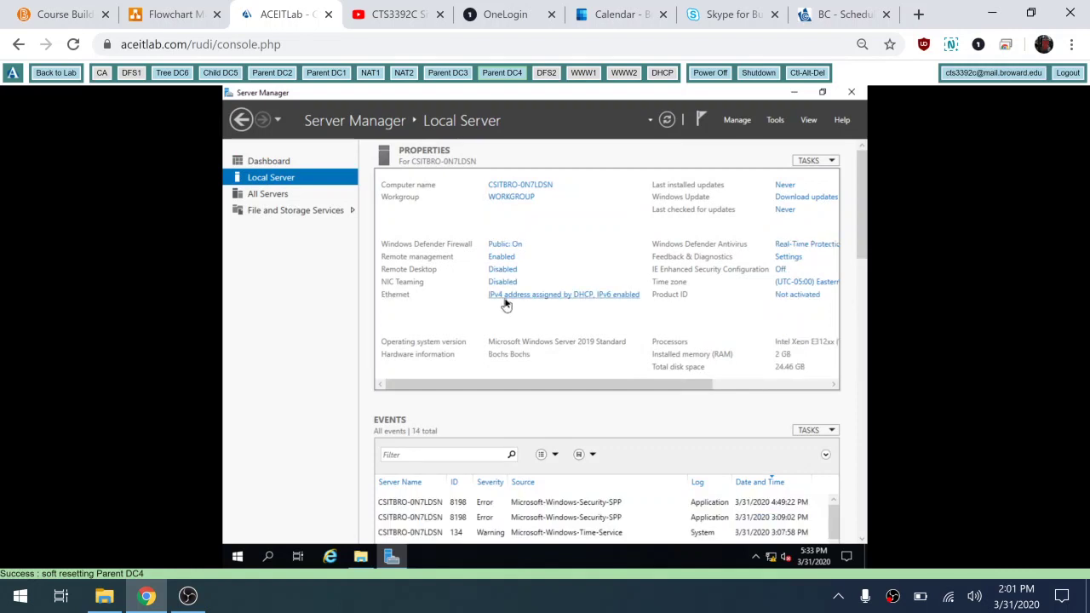
{"action": "left_click", "coordinate": [505, 300]}
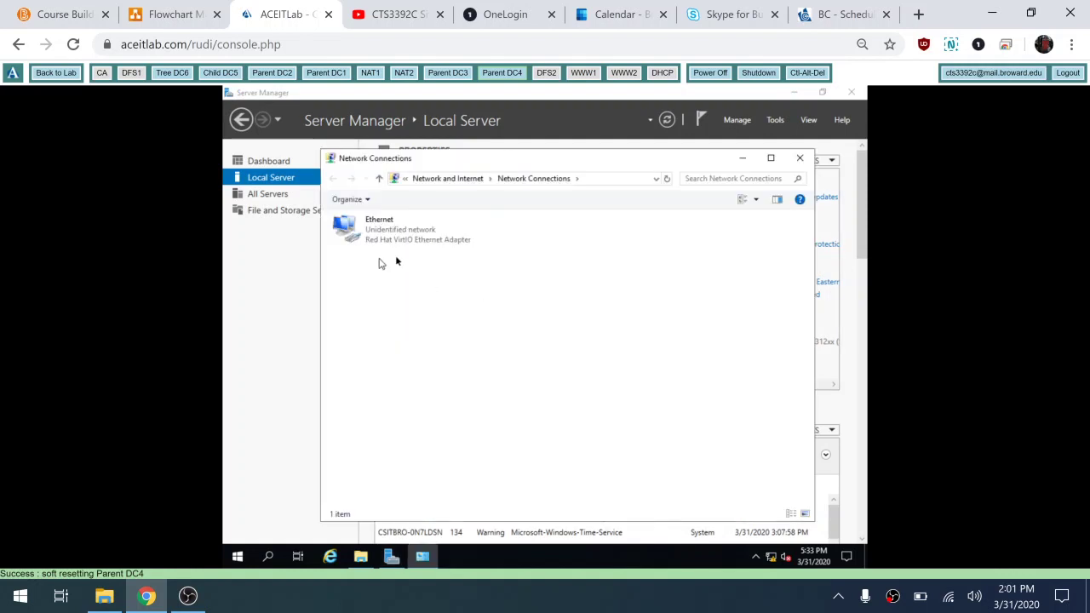
{"action": "right_click", "coordinate": [409, 235]}
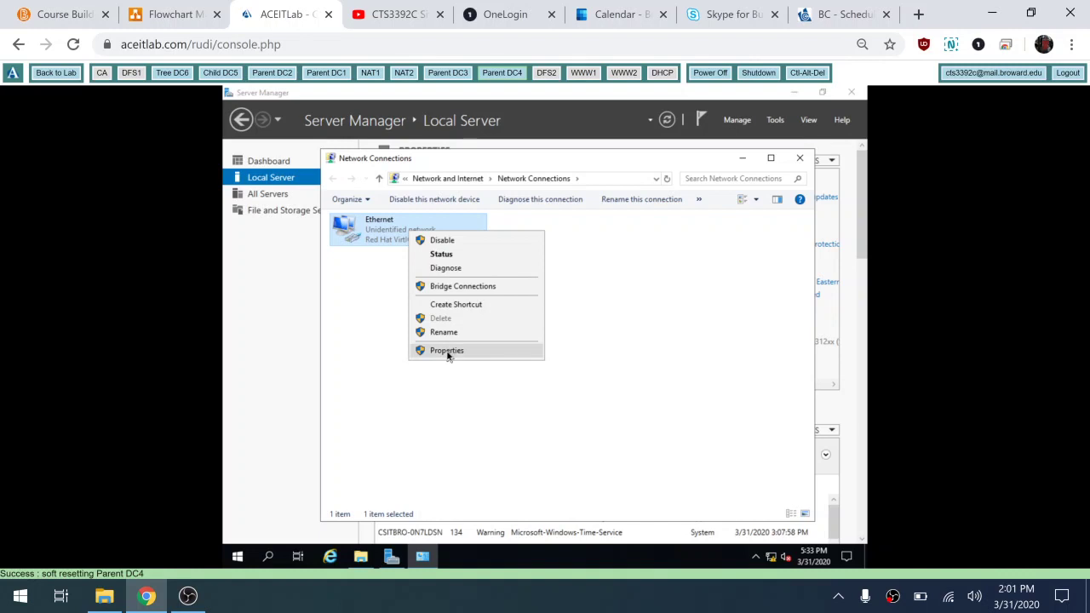
{"action": "left_click", "coordinate": [447, 352]}
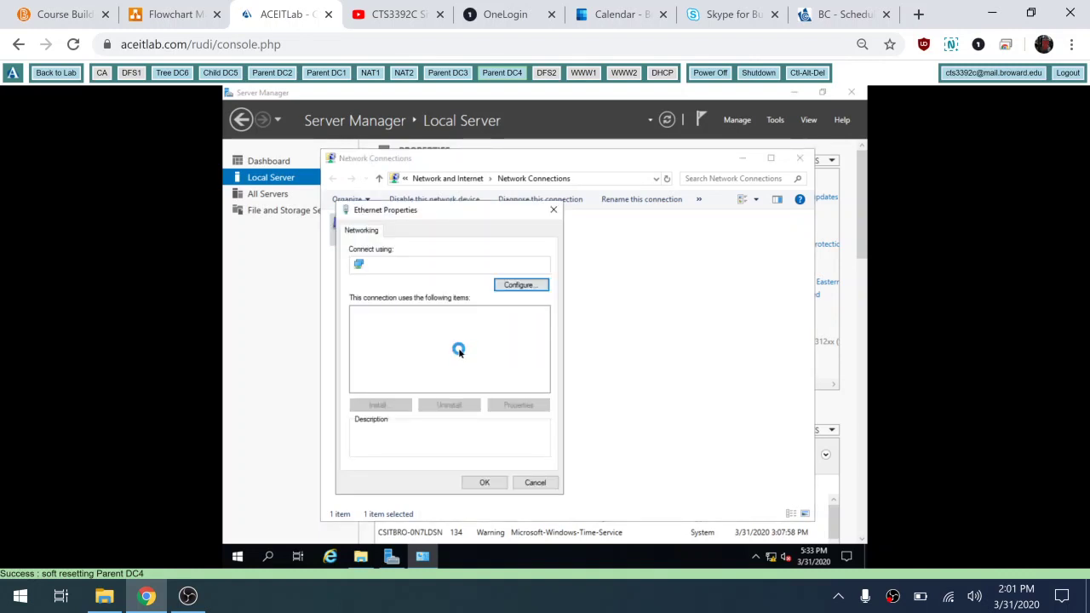
{"action": "double_click", "coordinate": [453, 344]}
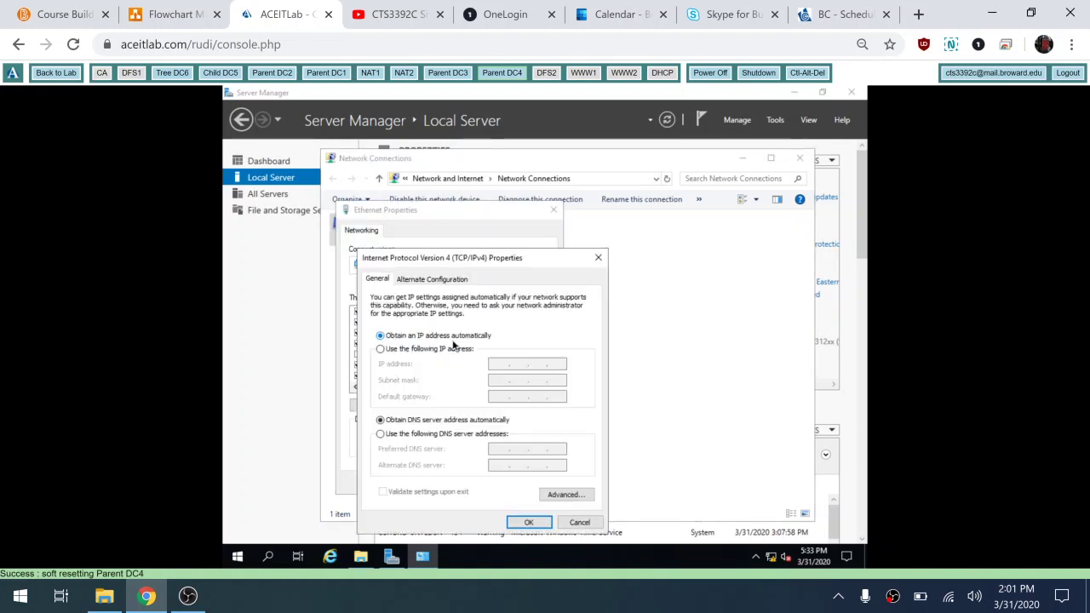
Step: Set static IP 172.16.8.3, mask 255.255.248.0 and gateway 172.16.8.1
{"action": "left_click", "coordinate": [463, 350]}
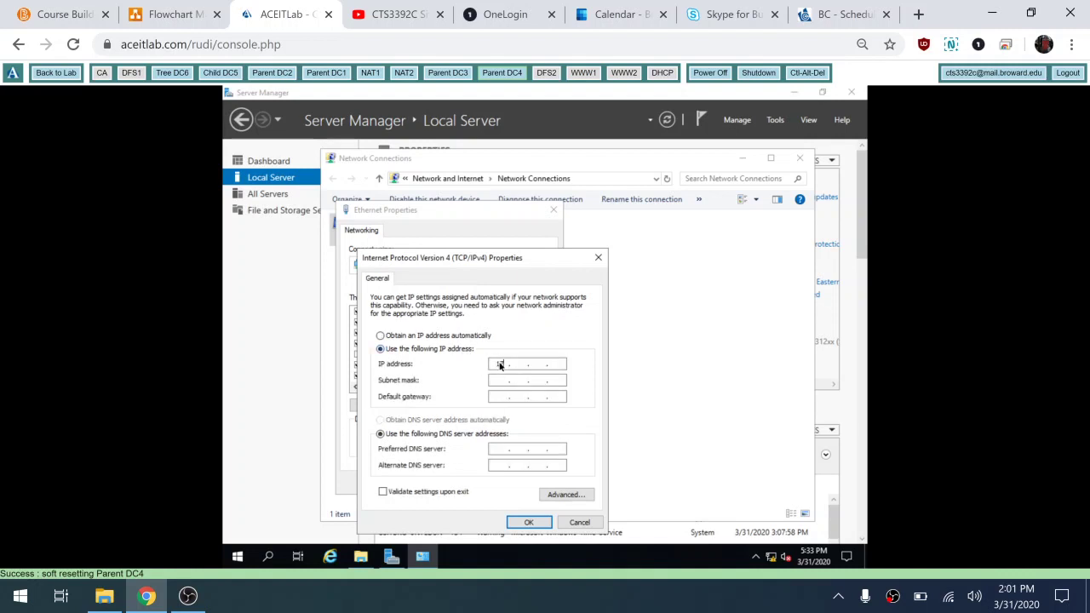
{"action": "left_click", "coordinate": [500, 364]}
{"action": "type", "text": "172.16.8.3"}
{"action": "key", "text": "Tab"}
{"action": "type", "text": "255 . 255 . "}
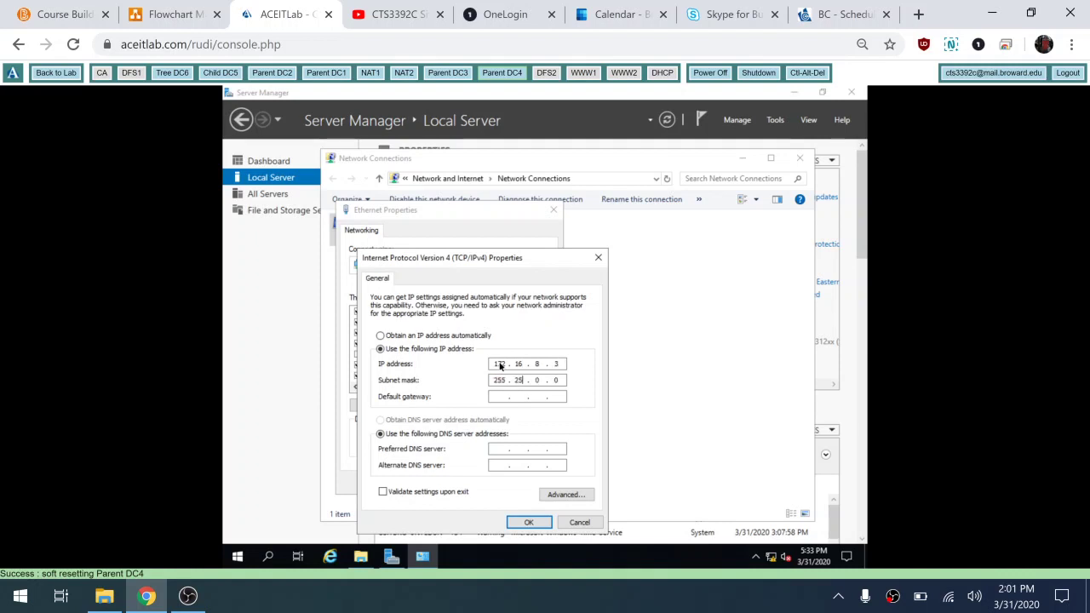
{"action": "type", "text": "248"}
{"action": "key", "text": "Tab"}
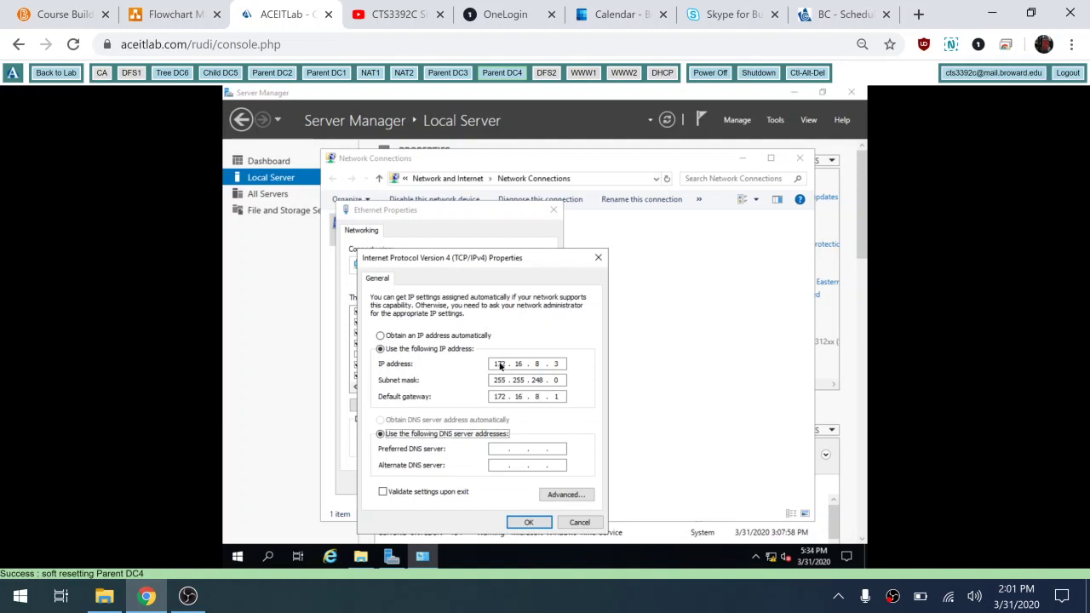
{"action": "key", "text": "Tab"}
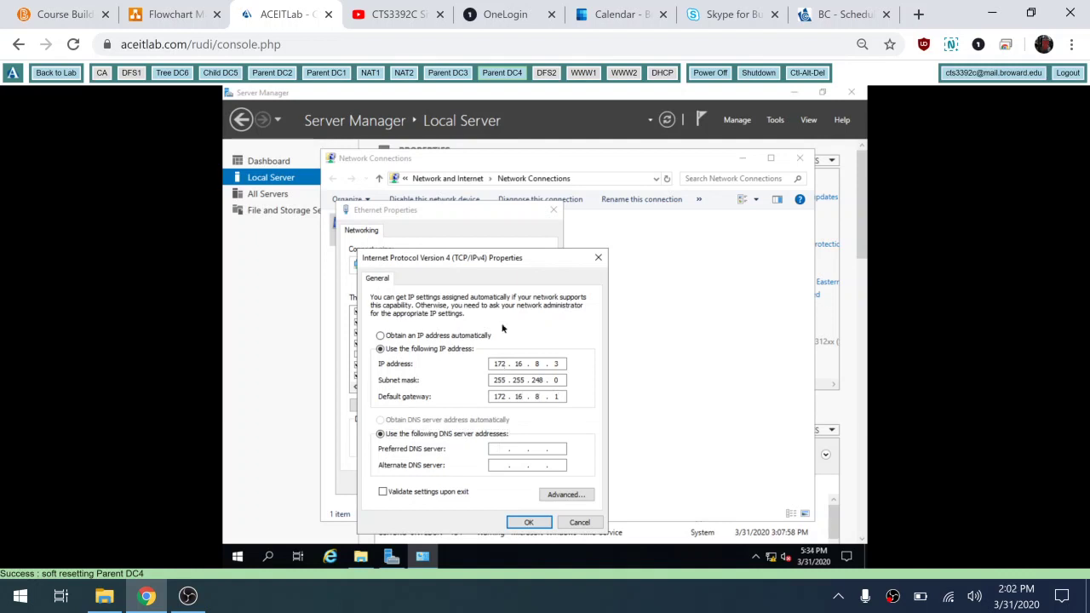
Step: On Parent DC3, view the Ethernet IPv4 settings: 172.16.8.2 with DNS 172.16.0.2 and 172.16.0.3
{"action": "left_click", "coordinate": [453, 75]}
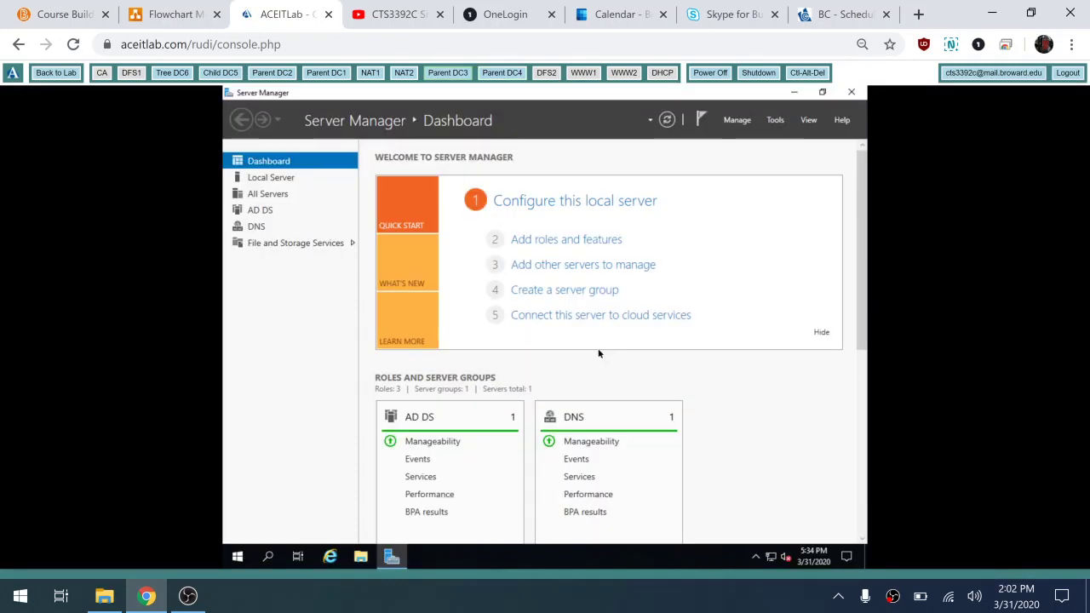
{"action": "left_click", "coordinate": [822, 338]}
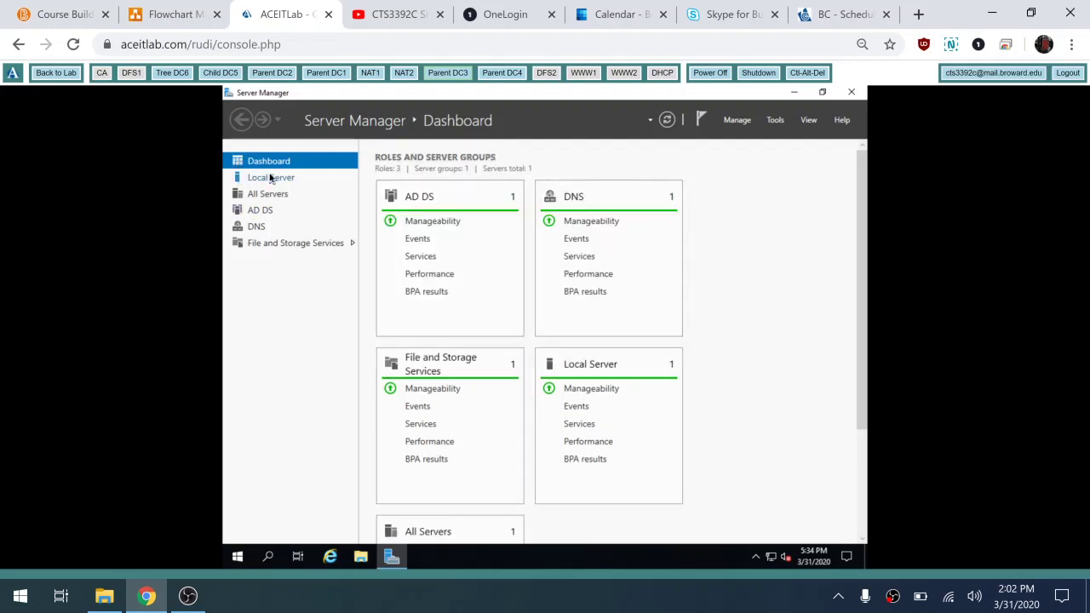
{"action": "left_click", "coordinate": [271, 177]}
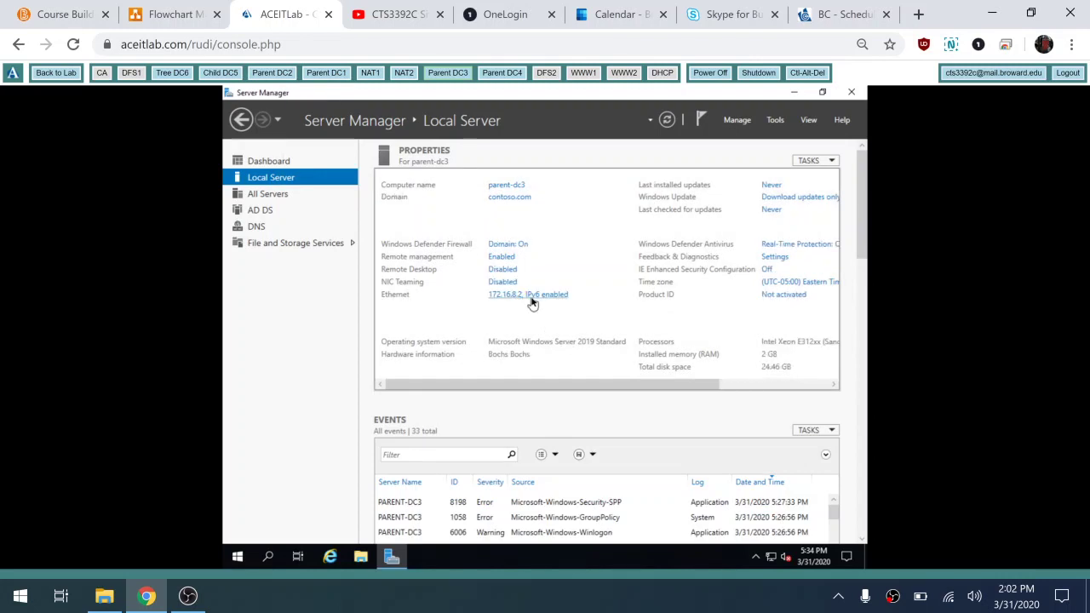
{"action": "left_click", "coordinate": [528, 295]}
{"action": "left_click", "coordinate": [405, 214]}
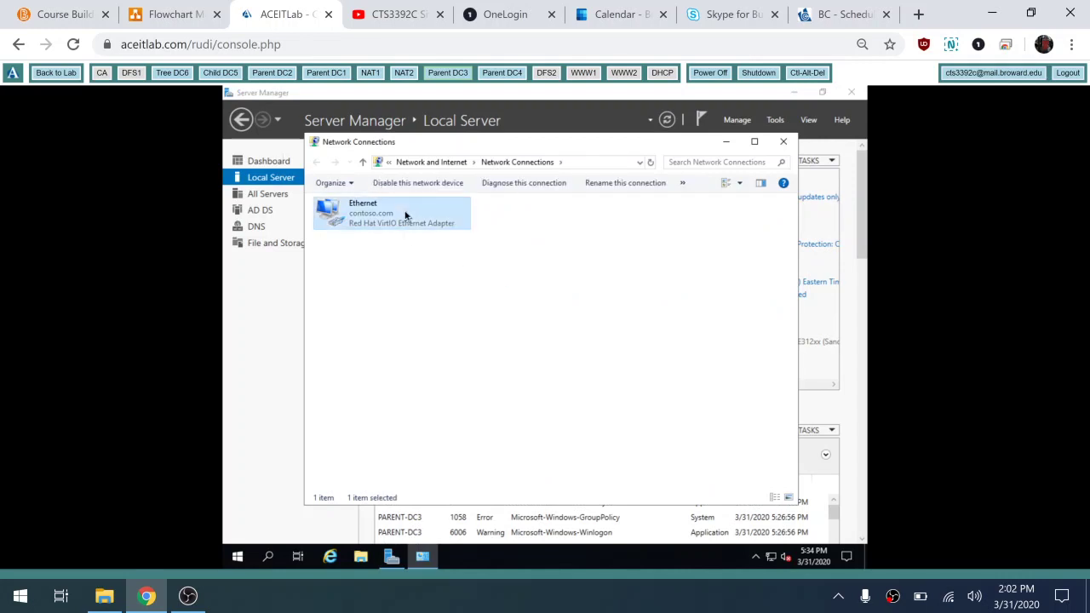
{"action": "double_click", "coordinate": [405, 215]}
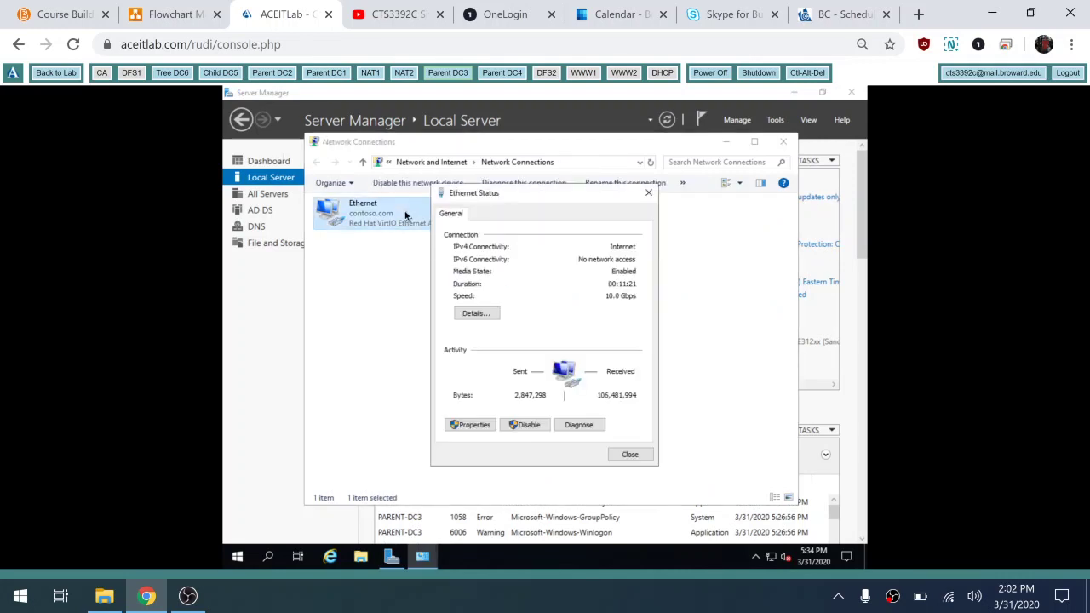
{"action": "left_click", "coordinate": [473, 425]}
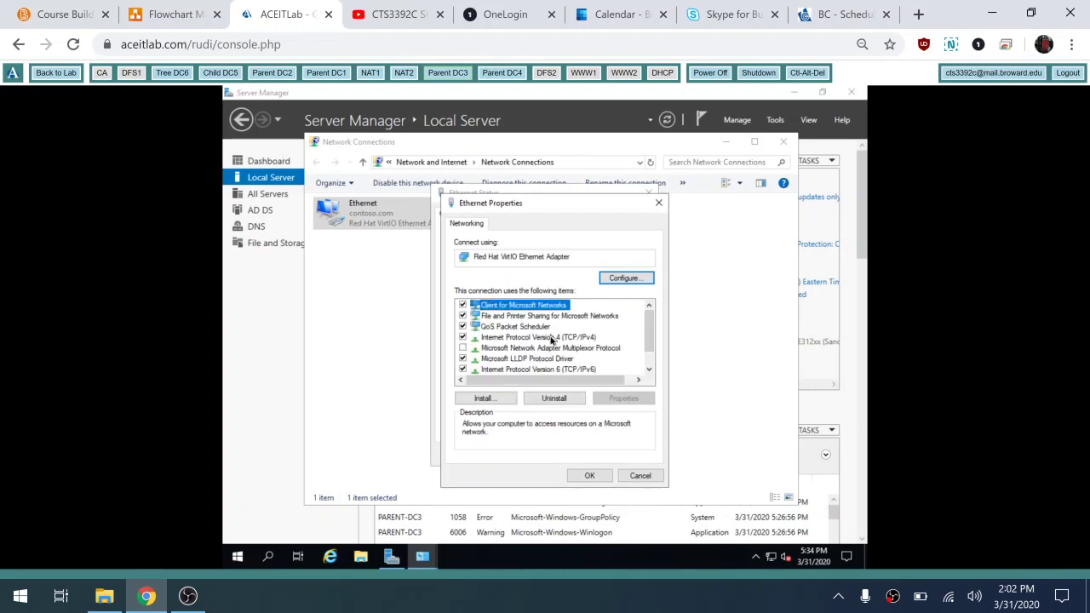
{"action": "double_click", "coordinate": [551, 338]}
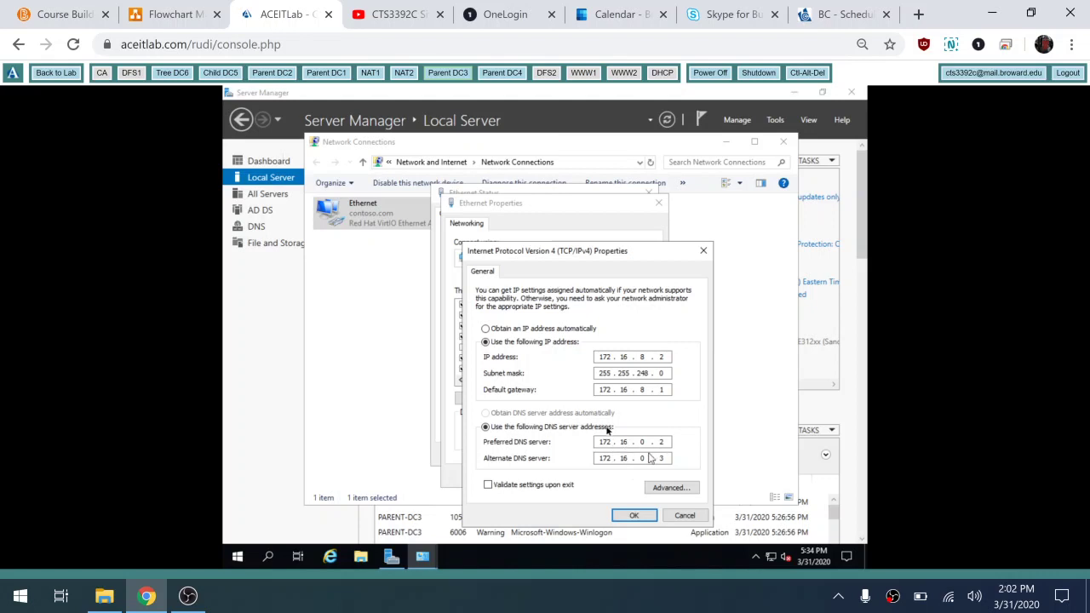
Step: Close the IPv4, adapter properties, status and Network Connections windows
{"action": "left_click", "coordinate": [649, 515]}
{"action": "left_click", "coordinate": [605, 481]}
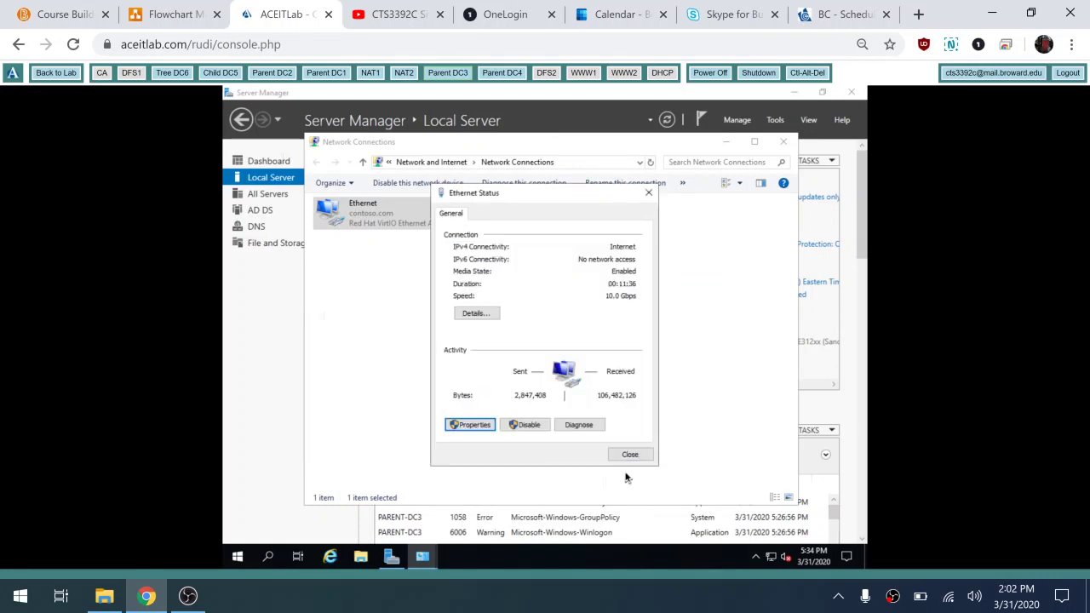
{"action": "left_click", "coordinate": [630, 455]}
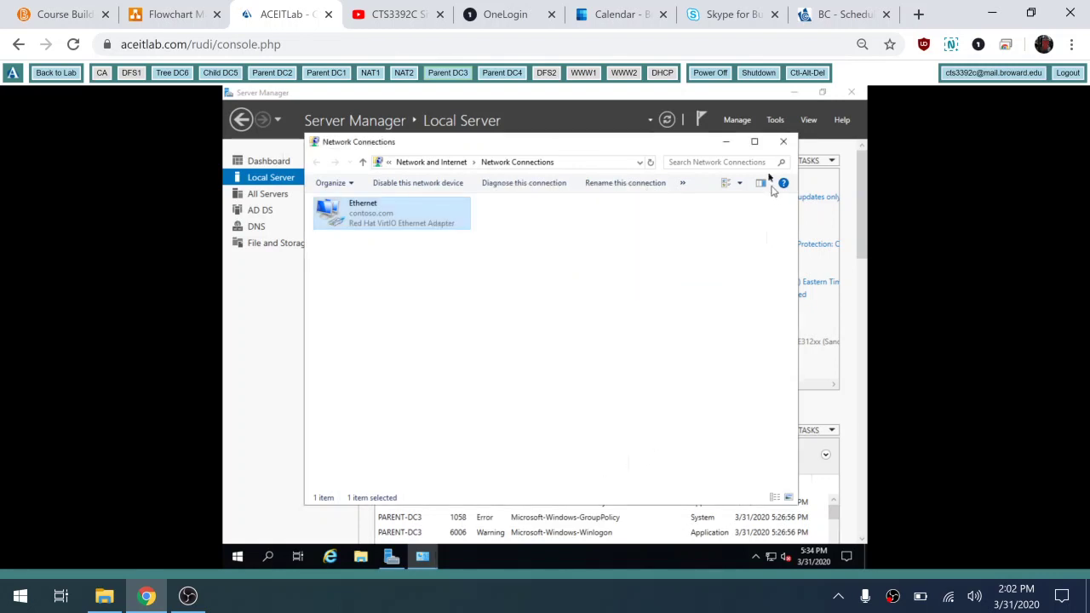
{"action": "left_click", "coordinate": [785, 141]}
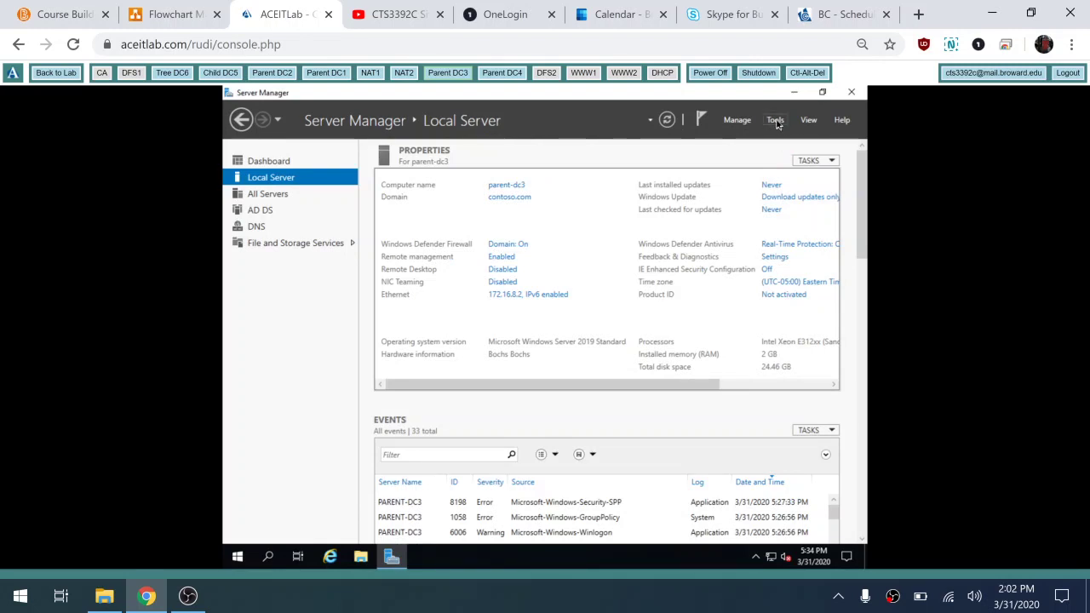
Step: In DNS Manager, check PARENT-DC3's forwarders are 8.8.8.8 and 8.8.4.4
{"action": "left_click", "coordinate": [776, 121]}
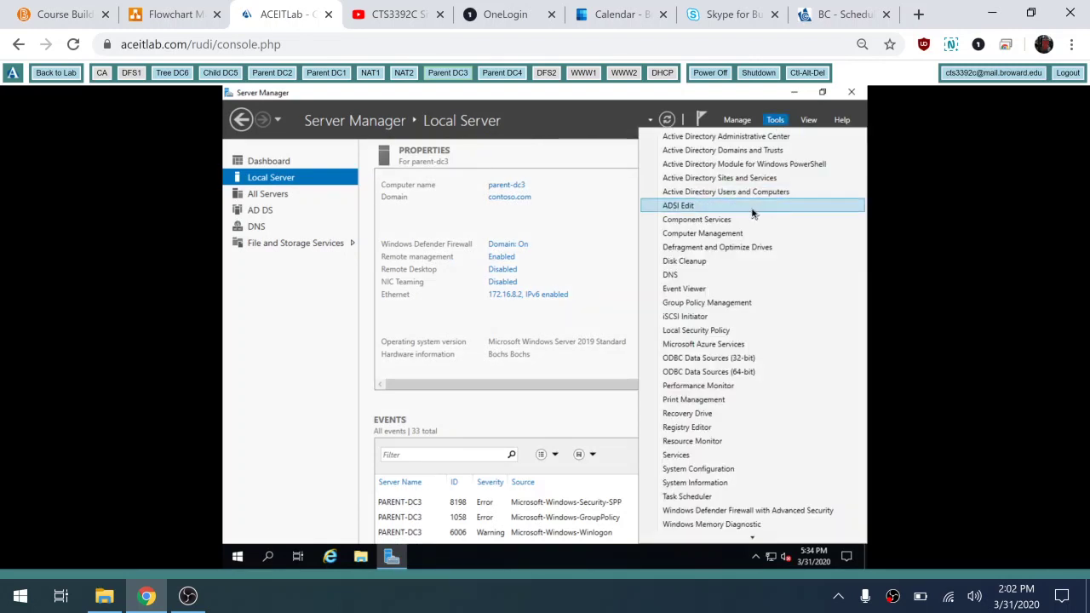
{"action": "left_click", "coordinate": [714, 275]}
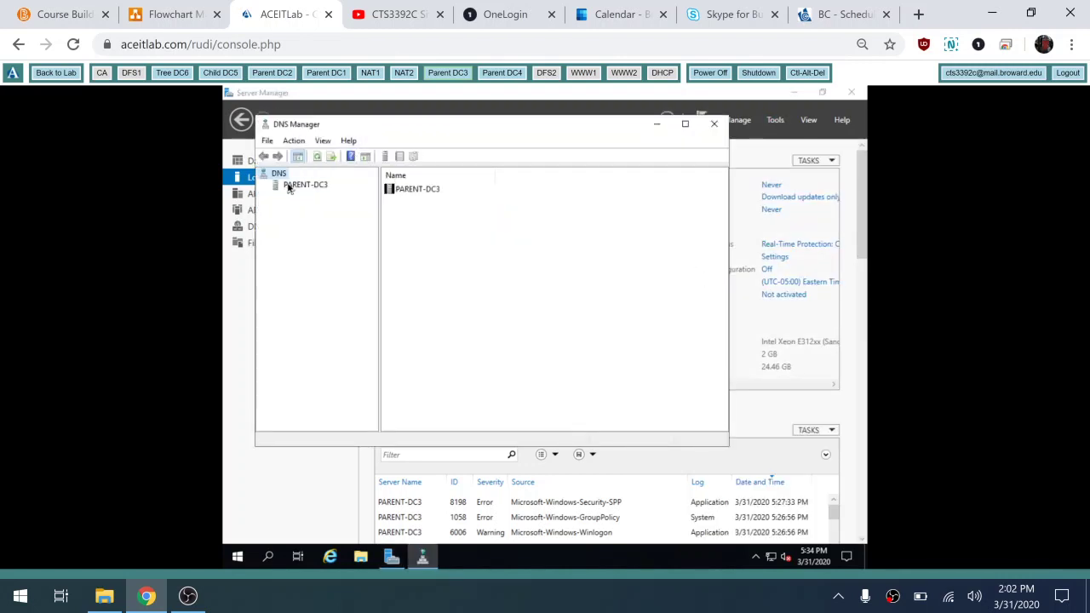
{"action": "left_click", "coordinate": [290, 186]}
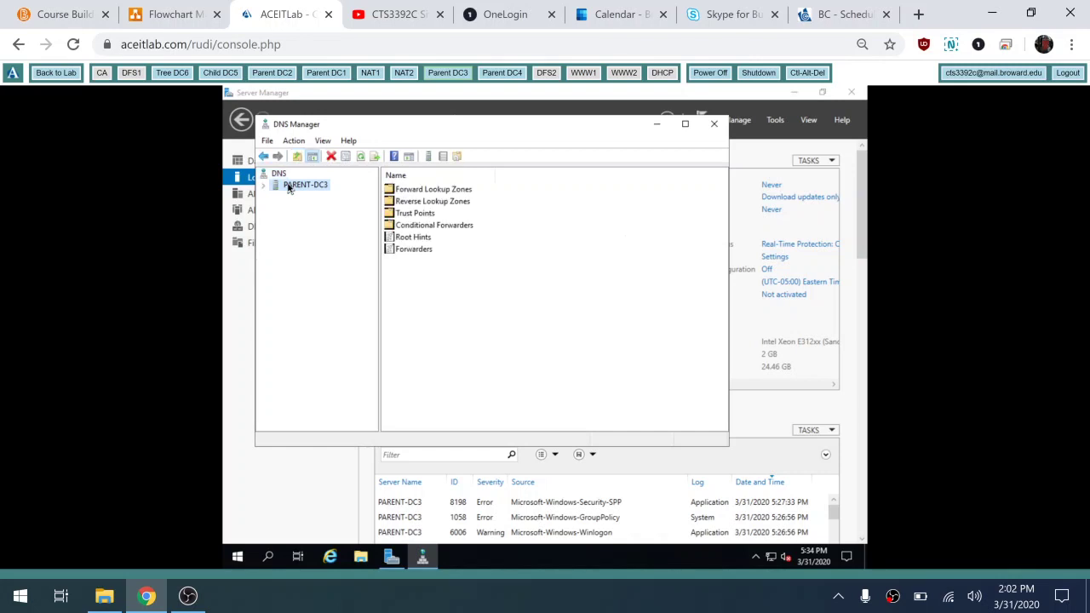
{"action": "double_click", "coordinate": [410, 250]}
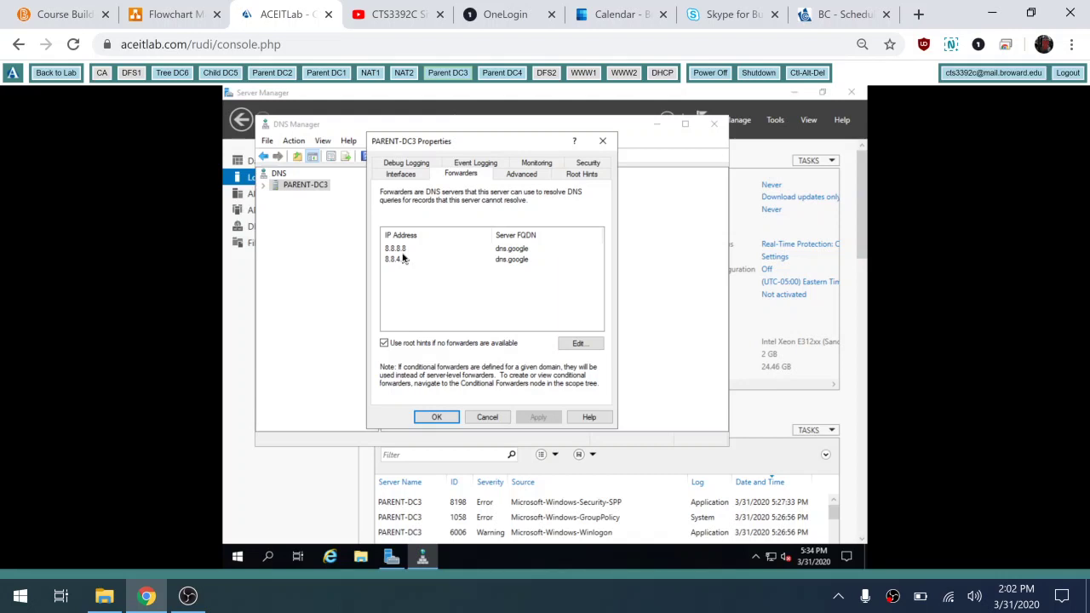
{"action": "left_click", "coordinate": [487, 417]}
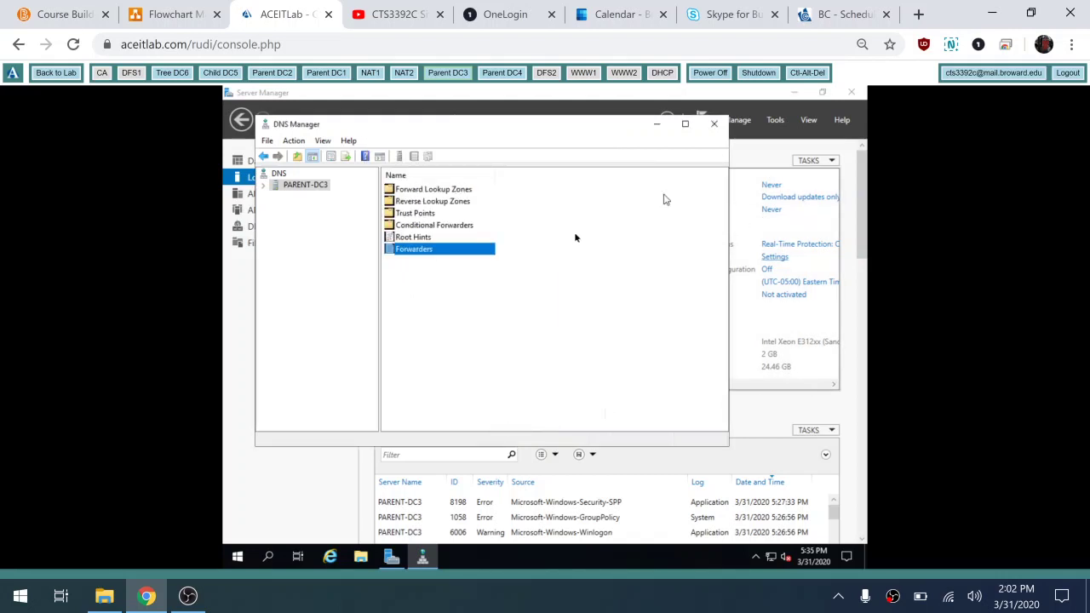
Step: Close DNS Manager and bring up the West and East sites network diagram
{"action": "left_click", "coordinate": [713, 123]}
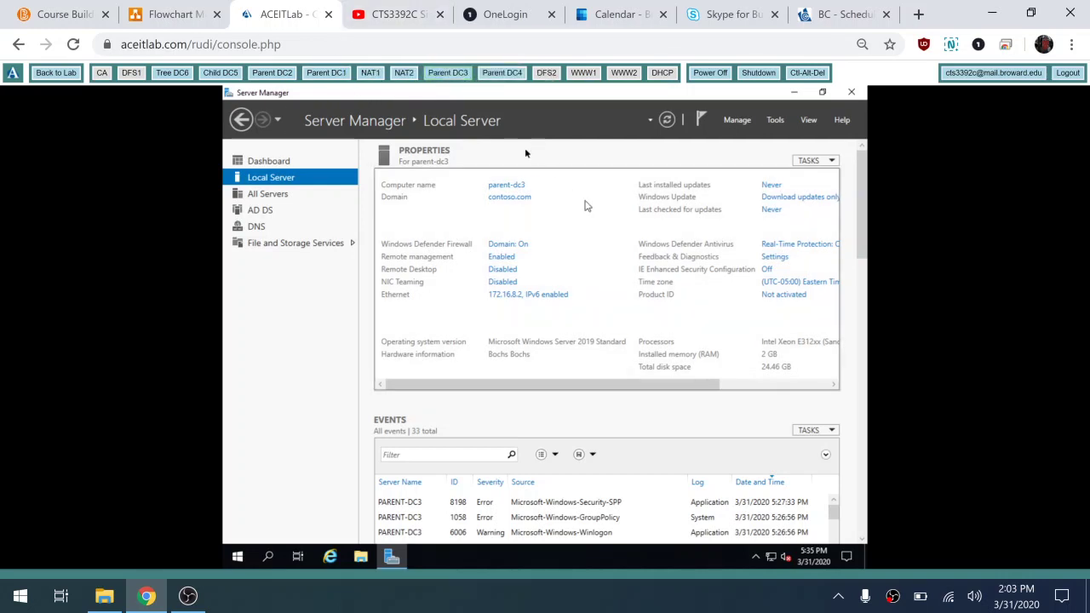
{"action": "left_click", "coordinate": [447, 75]}
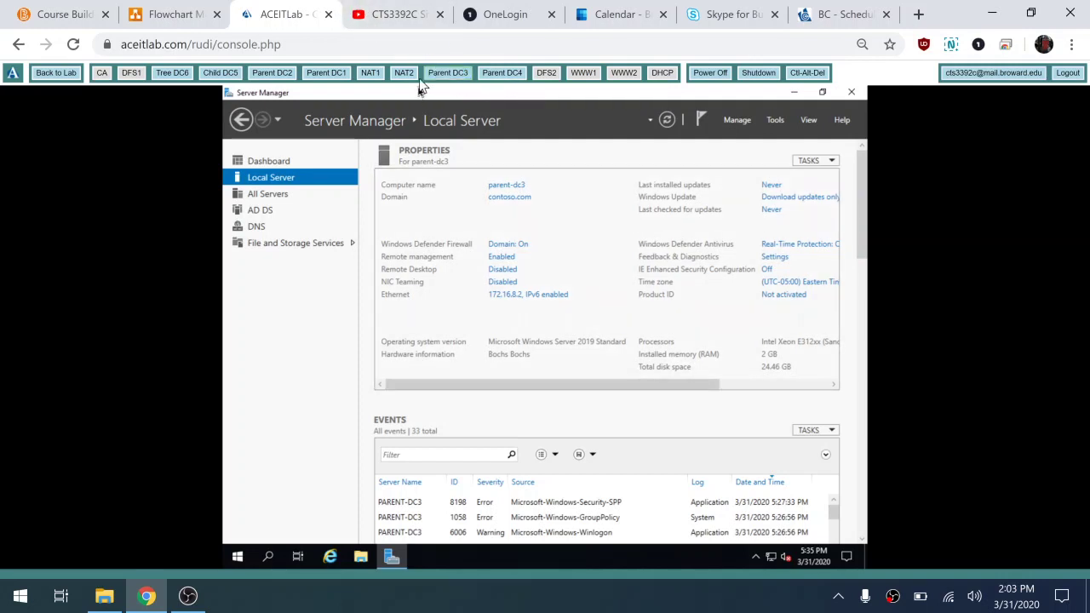
{"action": "left_click", "coordinate": [179, 14]}
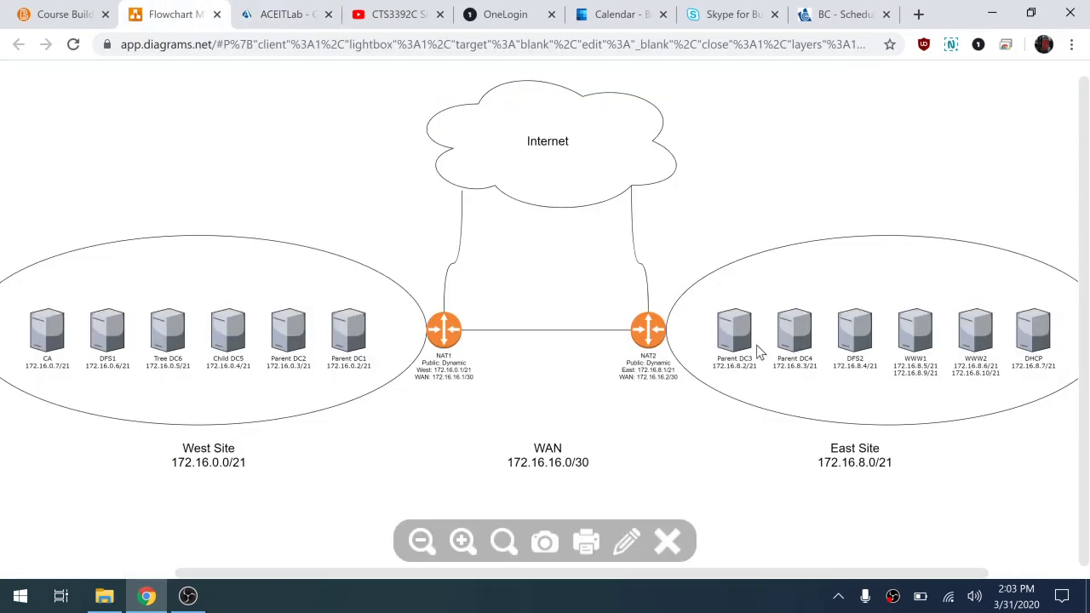
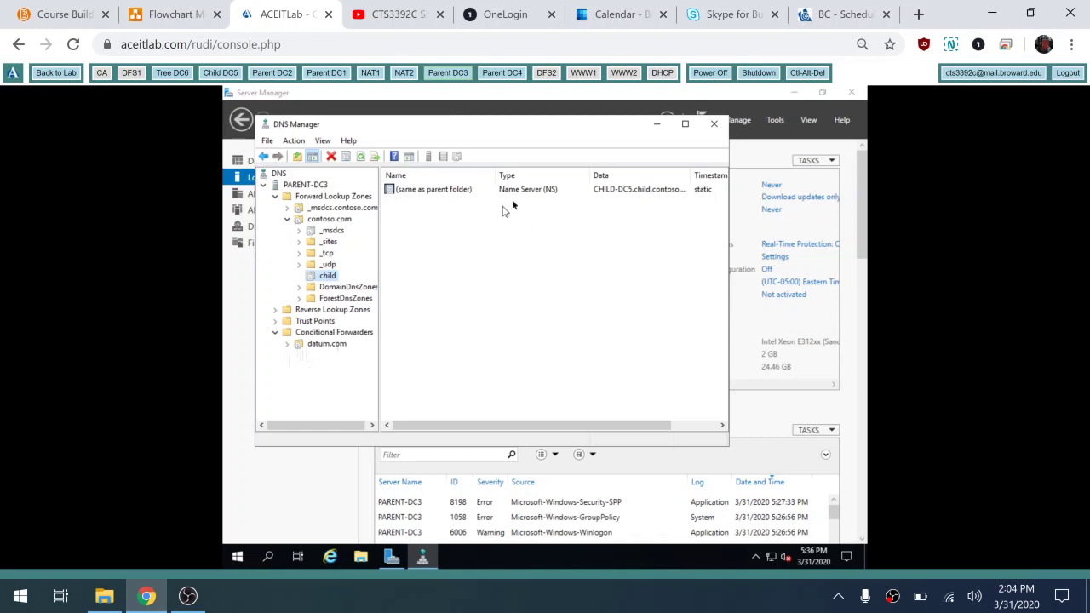
Step: Review the West and East sites network diagram, then close DNS Manager on PARENT-DC3
{"action": "left_click", "coordinate": [171, 14]}
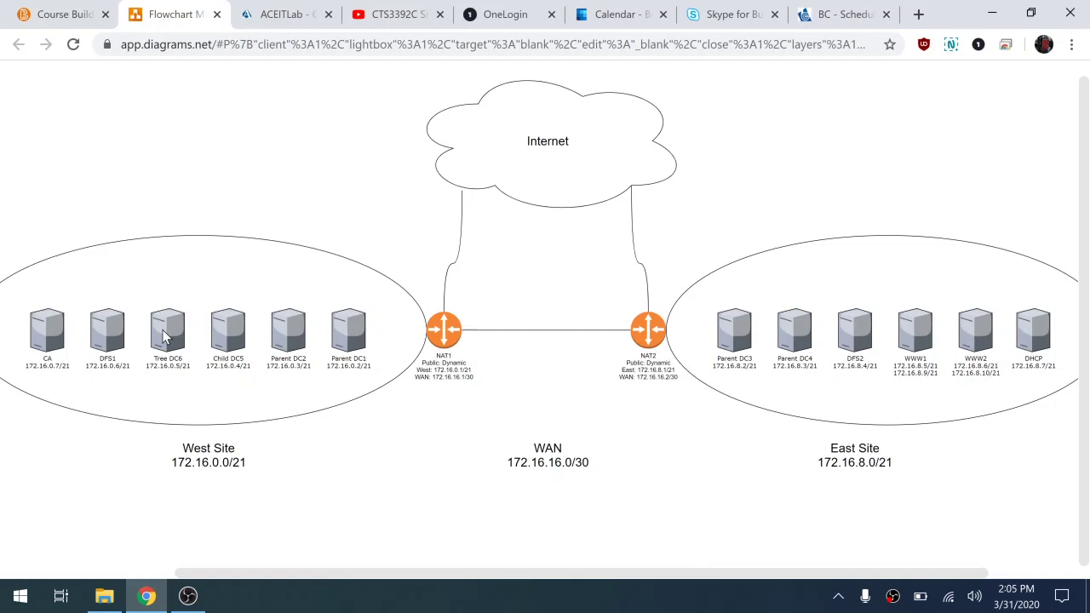
{"action": "left_click", "coordinate": [286, 15]}
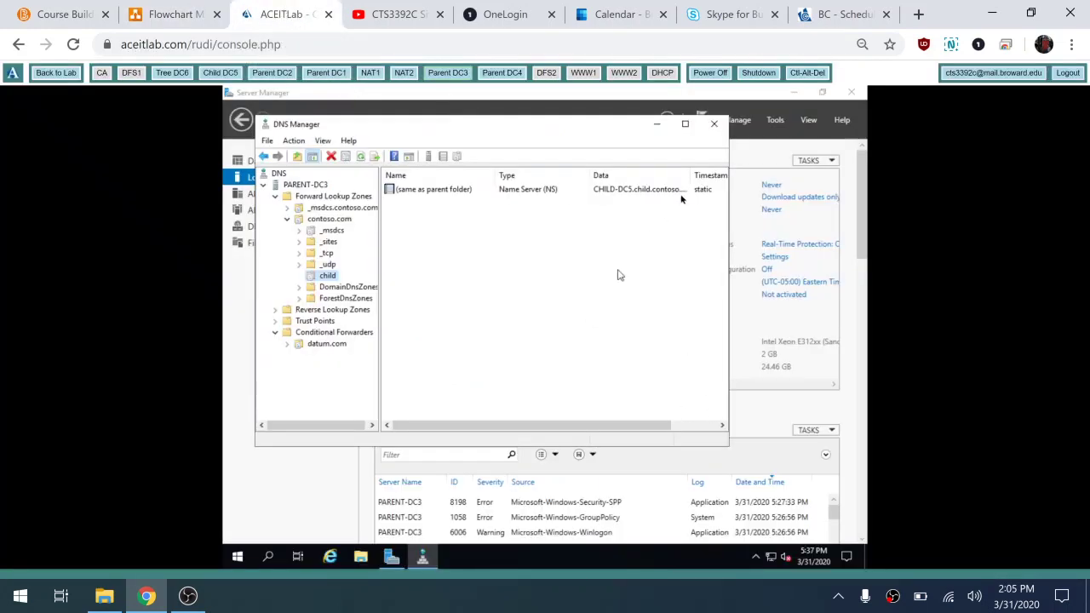
{"action": "left_click", "coordinate": [714, 124]}
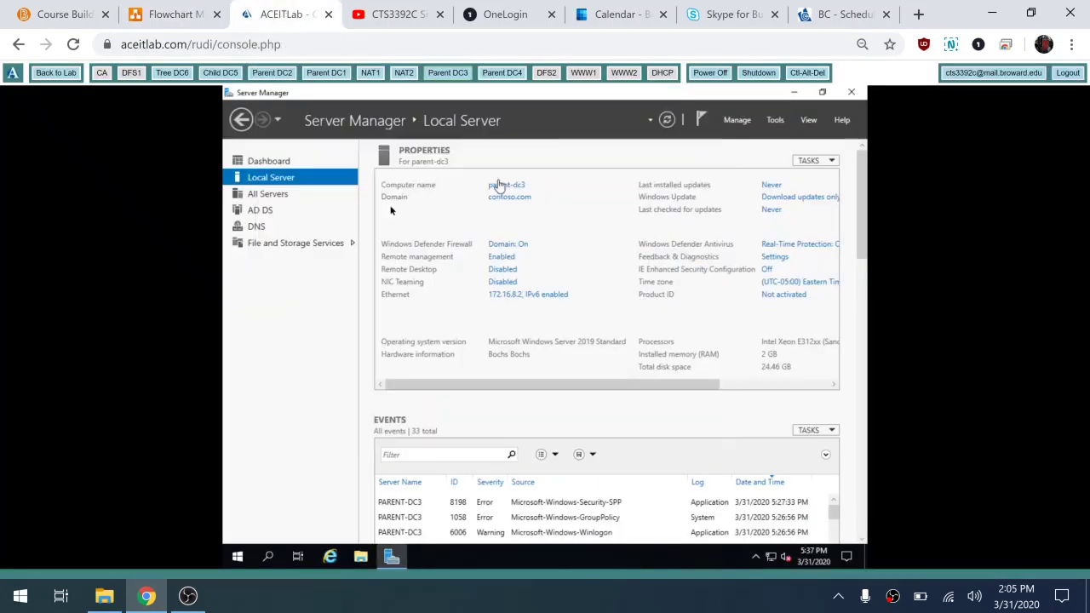
Step: On Parent DC4, apply IPv4 172.16.8.3/255.255.248.0, gateway 172.16.8.1, DNS 172.16.8.2, allowing network discovery
{"action": "left_click", "coordinate": [510, 74]}
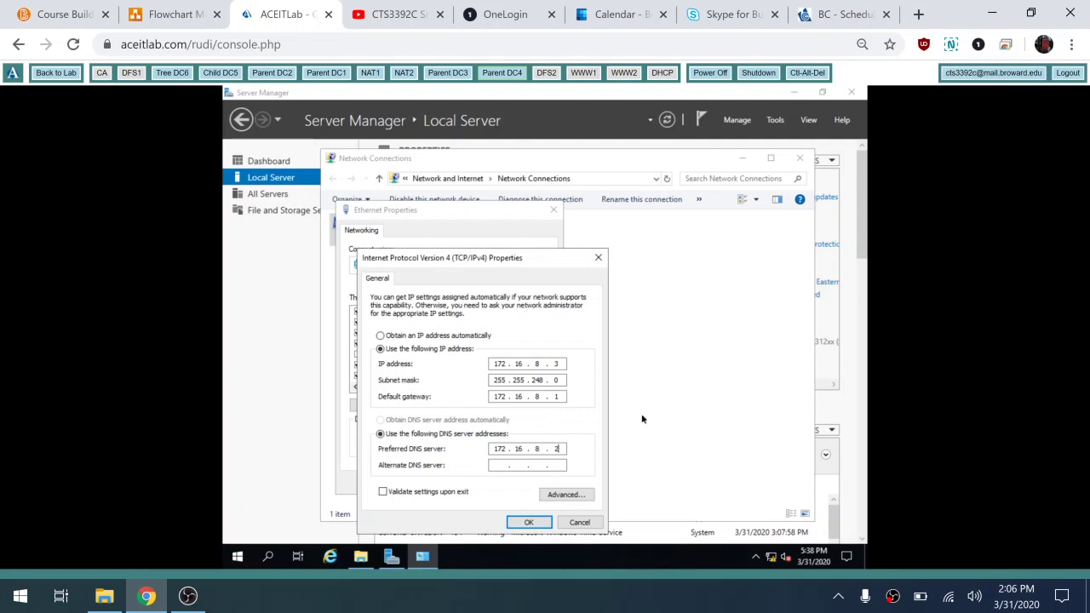
{"action": "left_click", "coordinate": [564, 465]}
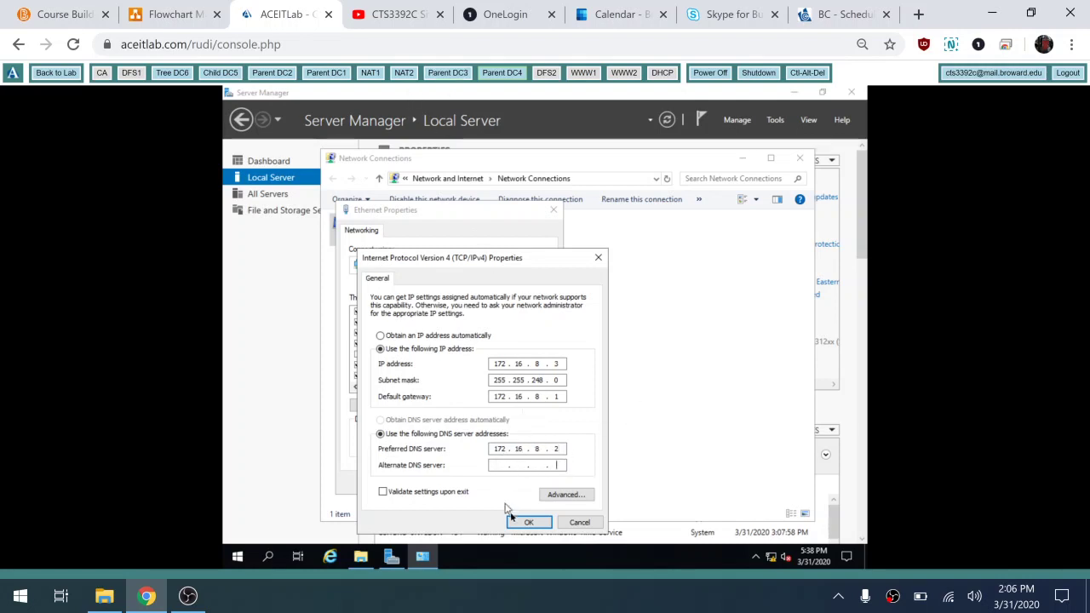
{"action": "left_click", "coordinate": [528, 522]}
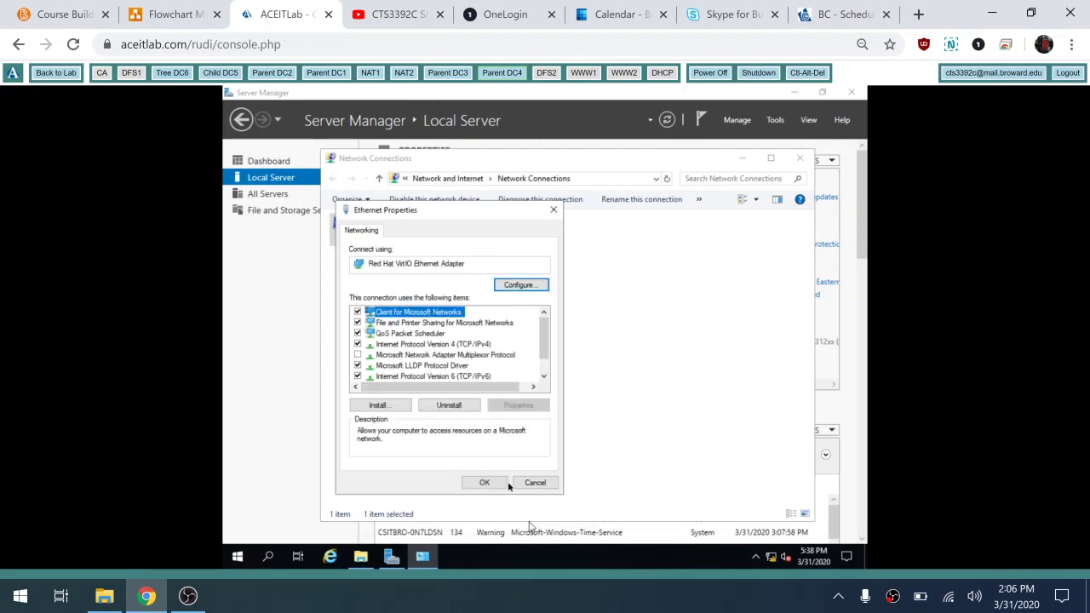
{"action": "left_click", "coordinate": [492, 483]}
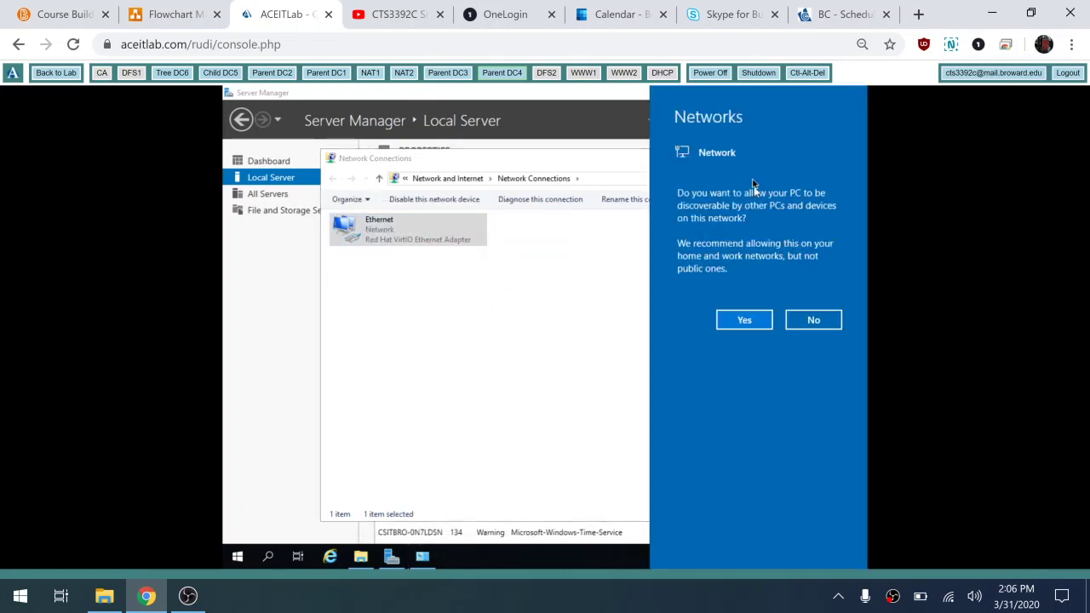
{"action": "left_click", "coordinate": [735, 329]}
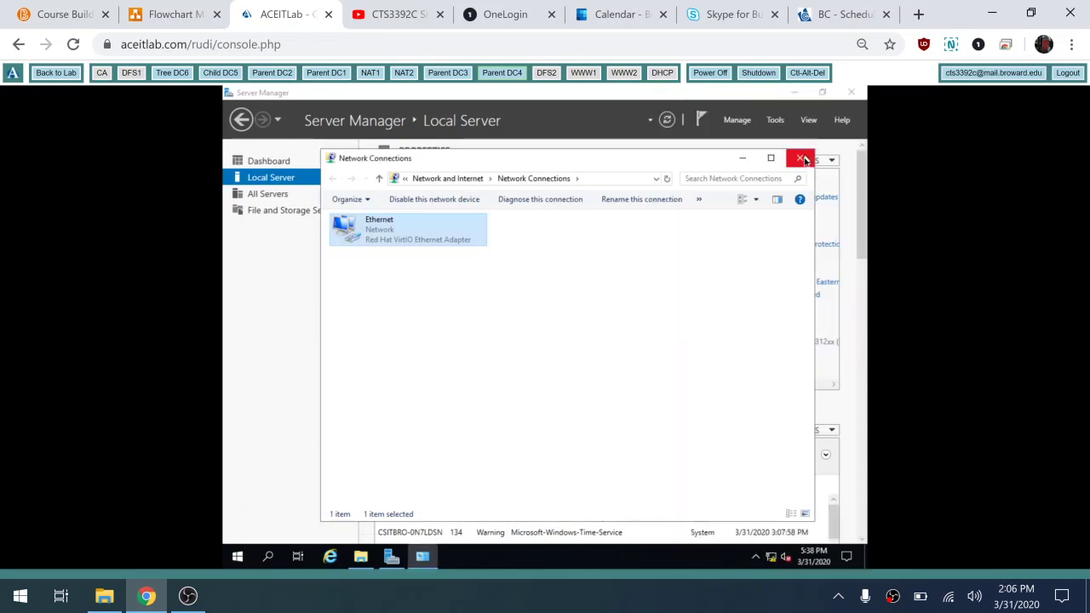
{"action": "left_click", "coordinate": [799, 158]}
{"action": "left_click", "coordinate": [528, 187]}
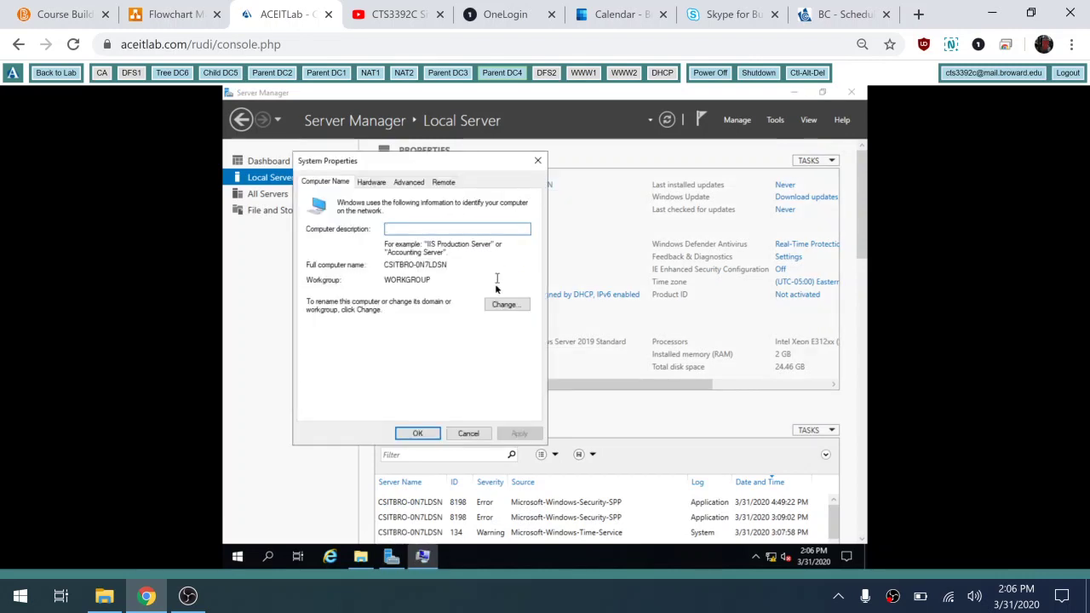
Step: Change the computer name to parent-dc4 in System Properties and restart now
{"action": "left_click", "coordinate": [499, 306]}
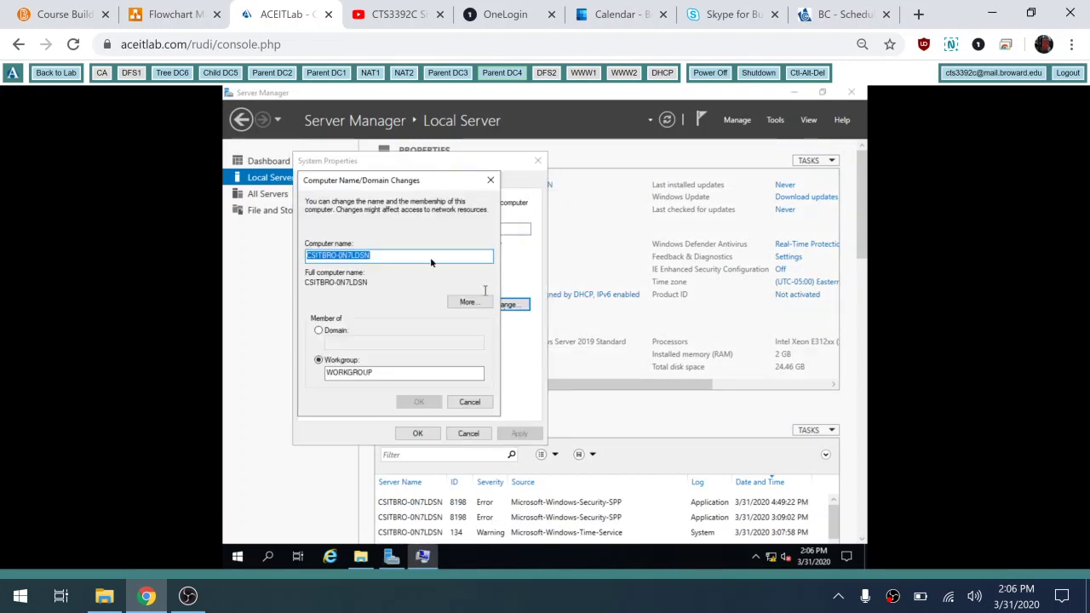
{"action": "type", "text": "parent-dc4"}
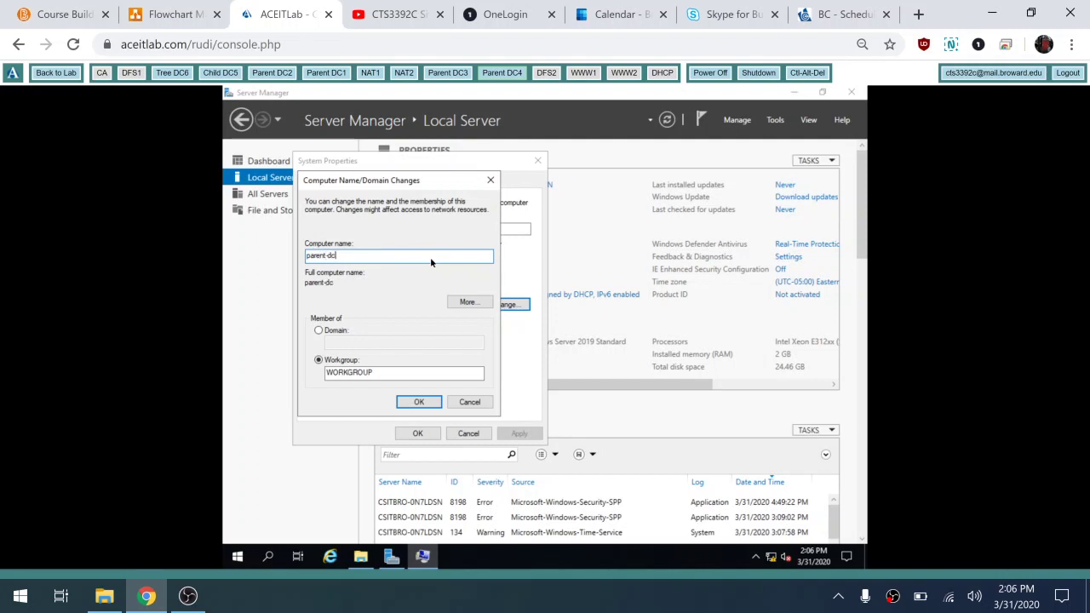
{"action": "left_click", "coordinate": [419, 406]}
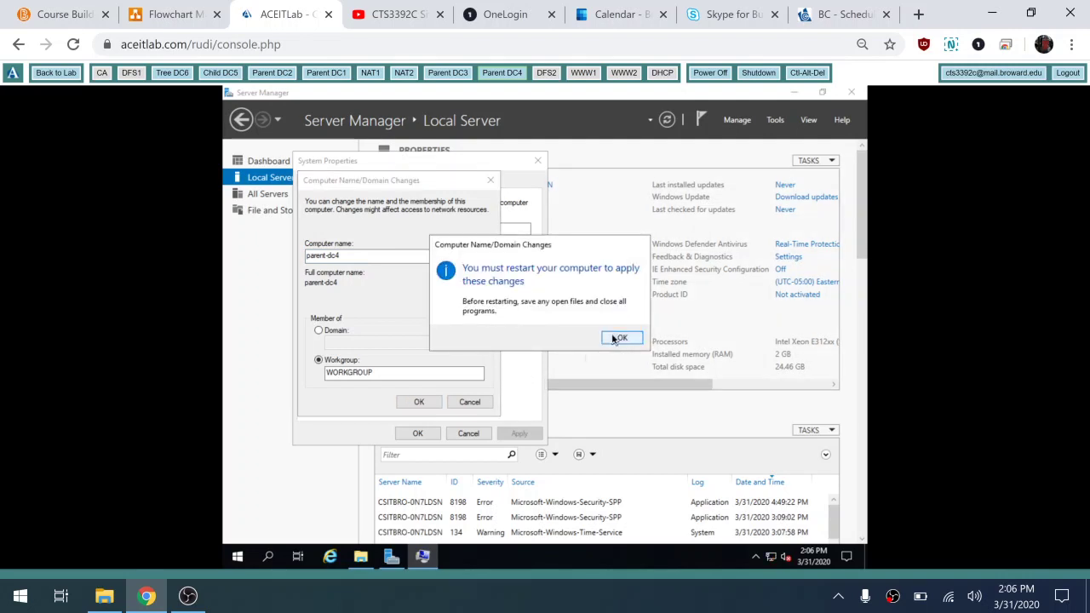
{"action": "left_click", "coordinate": [618, 339]}
{"action": "left_click", "coordinate": [418, 432]}
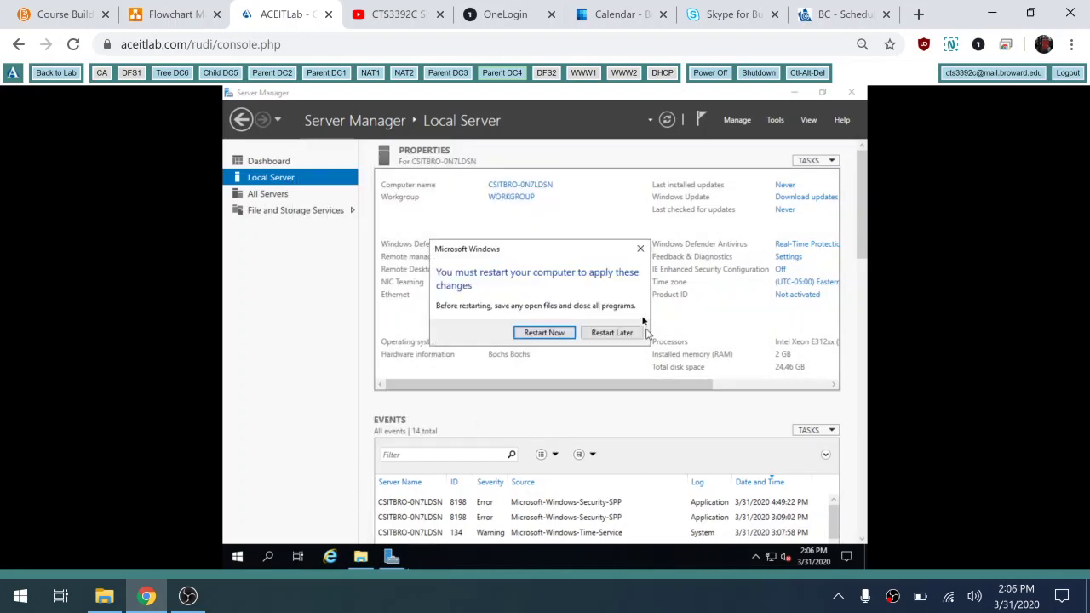
{"action": "left_click", "coordinate": [544, 333]}
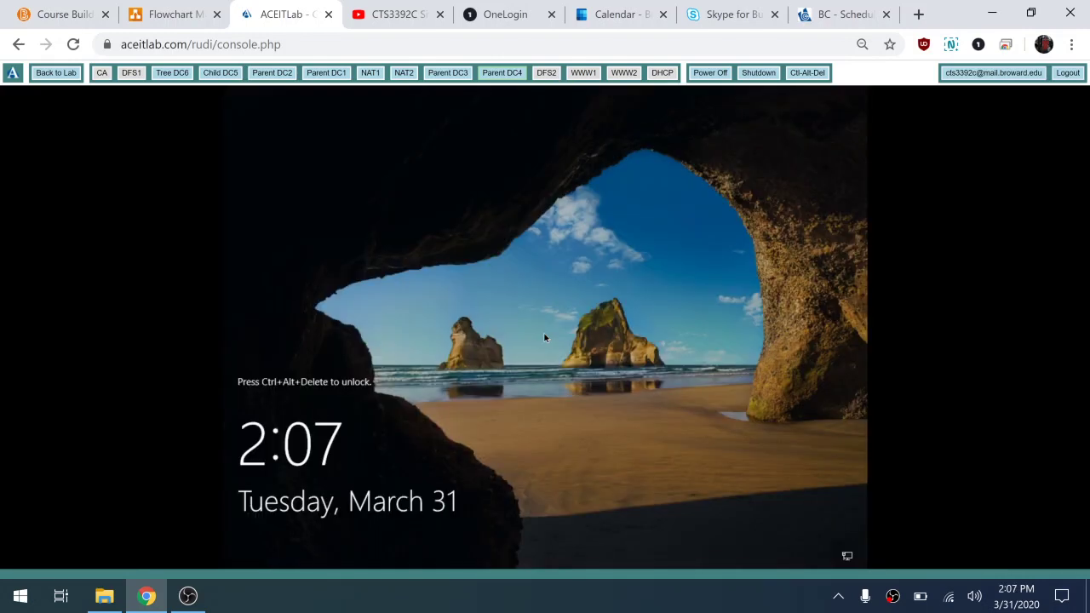
Step: Send Ctrl-Alt-Del and sign in to Parent DC4 with the Administrator password
{"action": "left_click", "coordinate": [806, 74]}
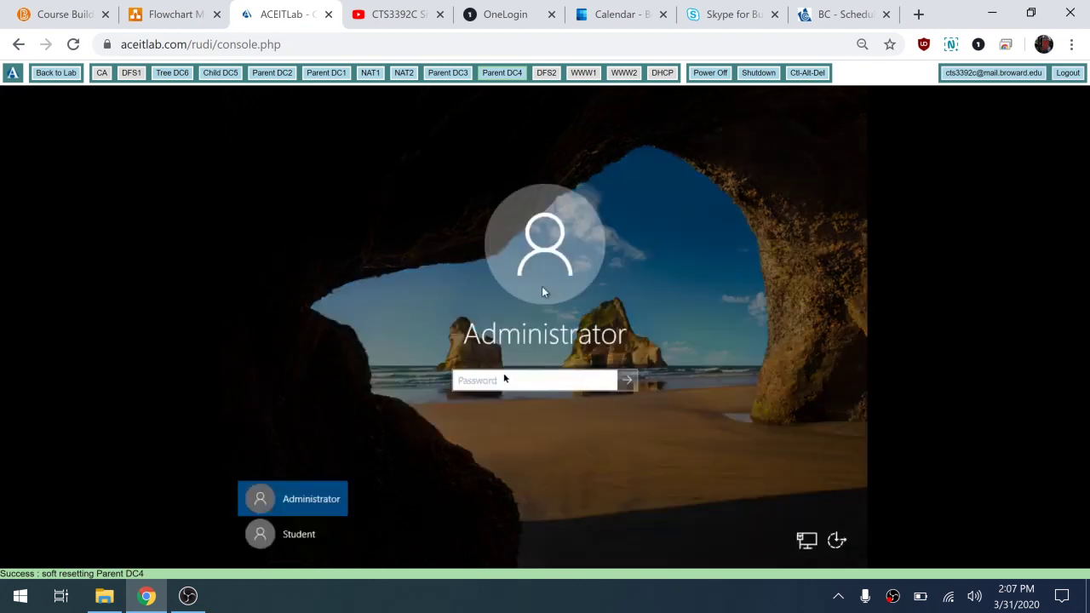
{"action": "type", "text": "•"}
{"action": "key", "text": "BackSpace"}
{"action": "type", "text": "•"}
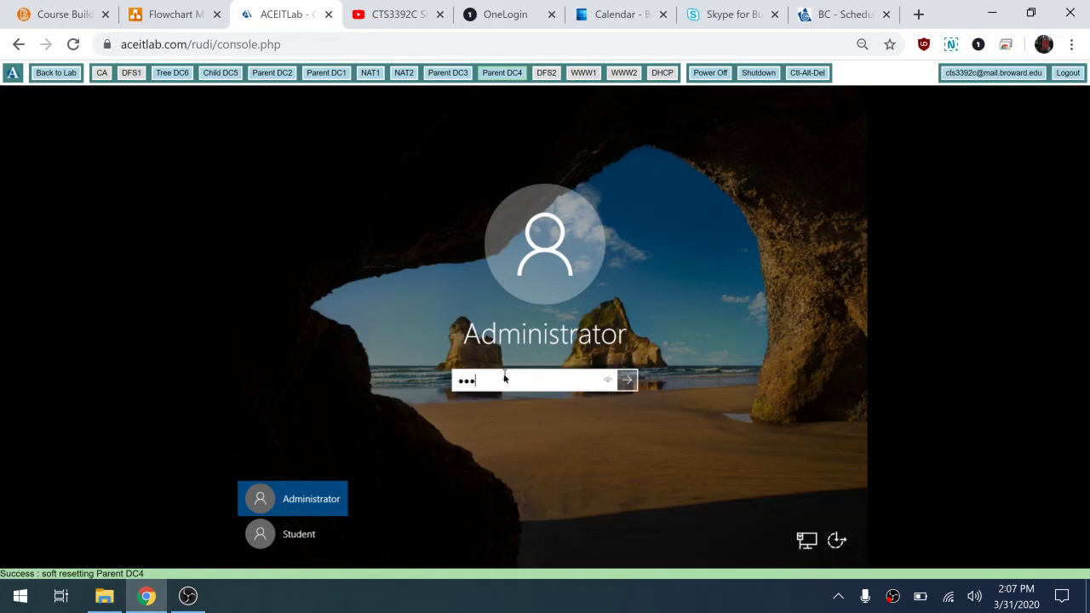
{"action": "key", "text": "Return"}
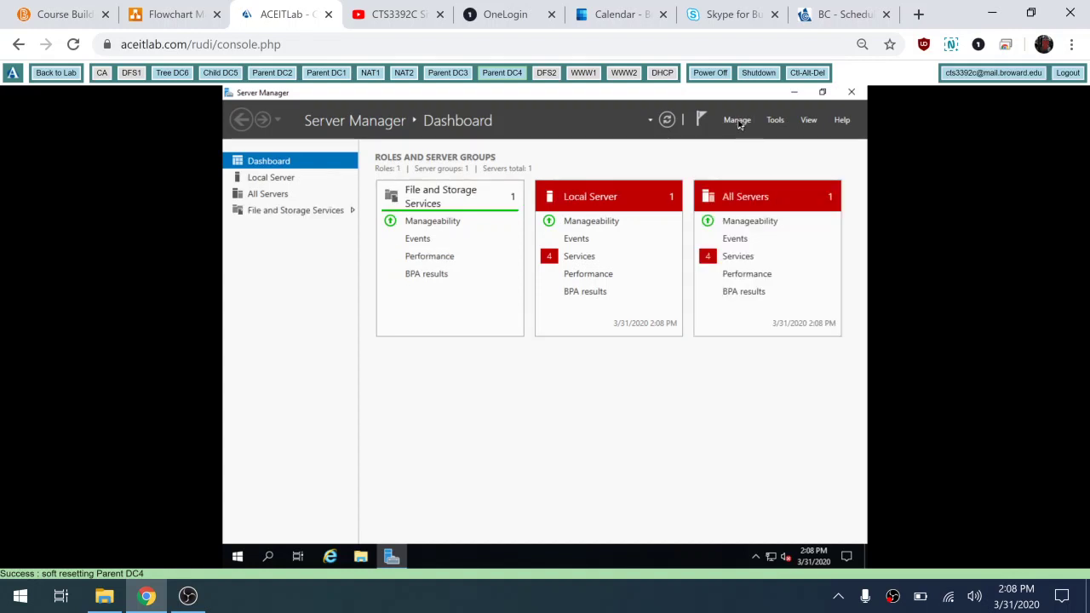
Step: Start a role-based install on parent-dc4 and select Active Directory Domain Services with its required features
{"action": "left_click", "coordinate": [738, 123]}
{"action": "left_click", "coordinate": [734, 138]}
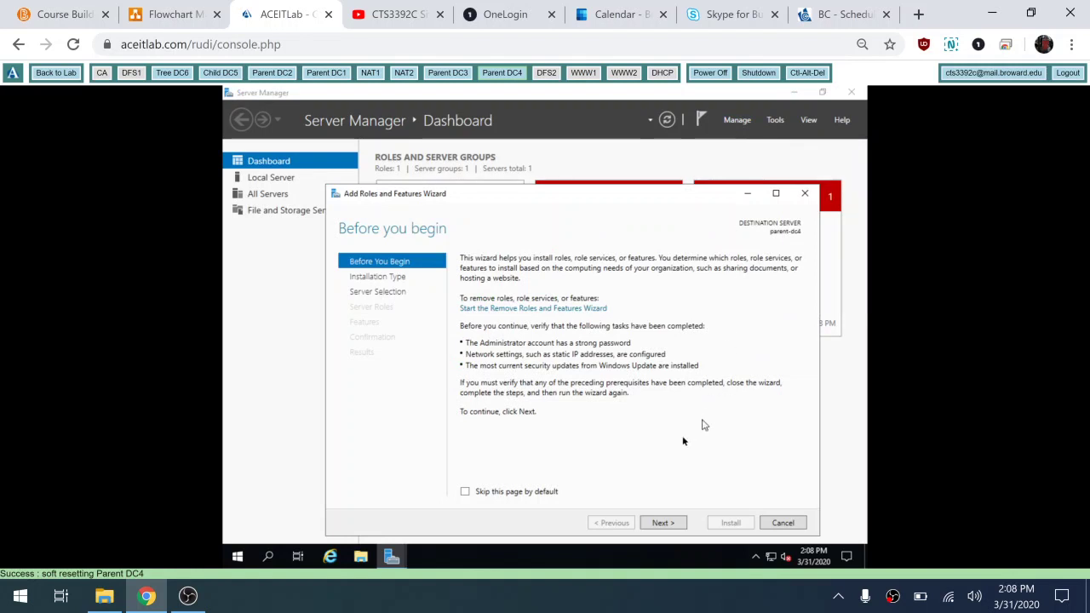
{"action": "left_click", "coordinate": [661, 523]}
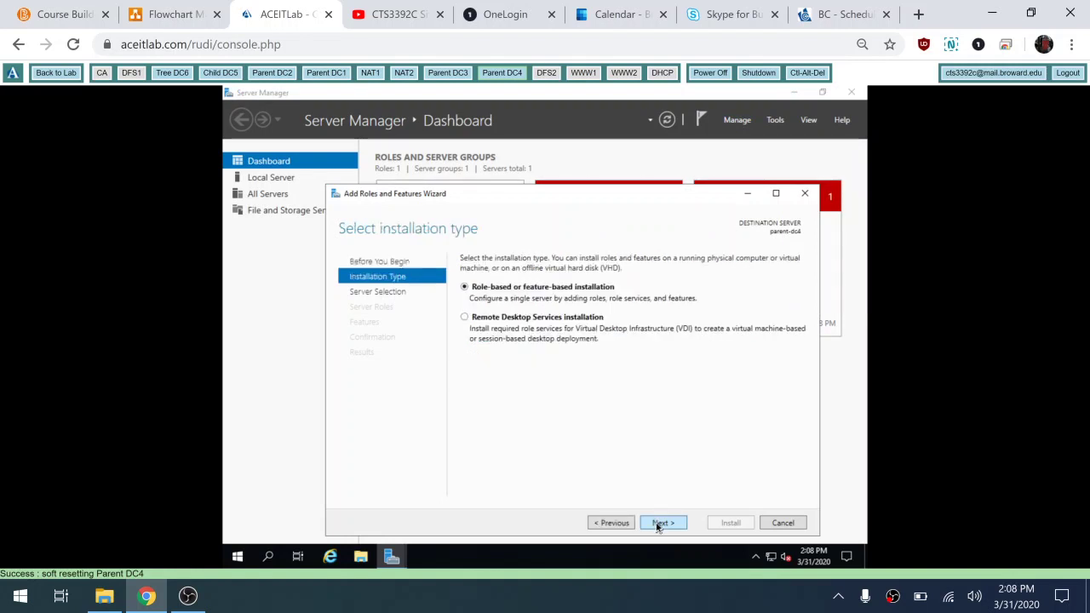
{"action": "left_click", "coordinate": [660, 523]}
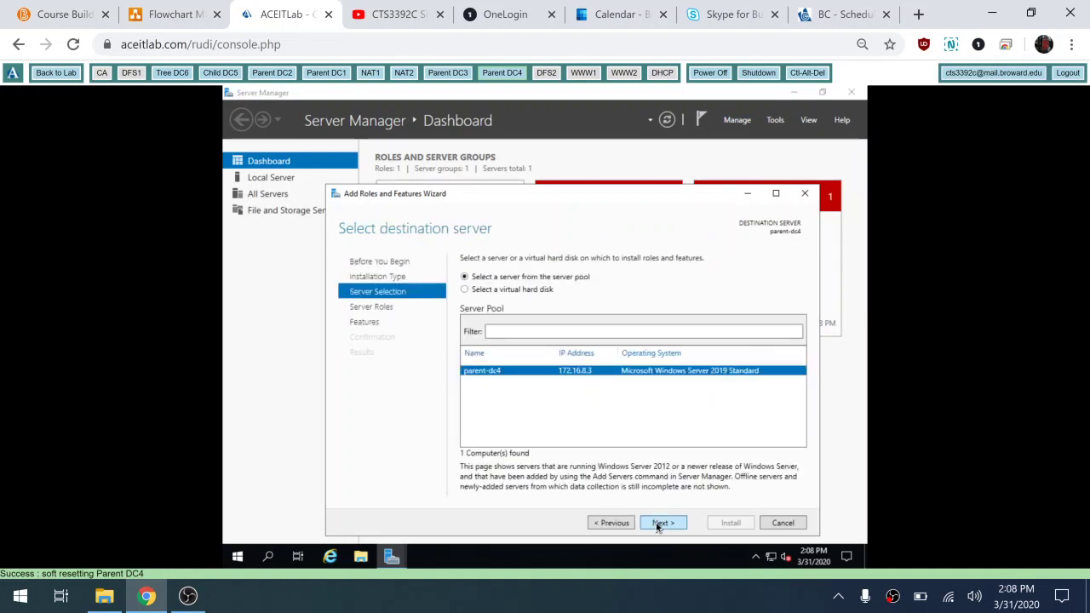
{"action": "left_click", "coordinate": [661, 523]}
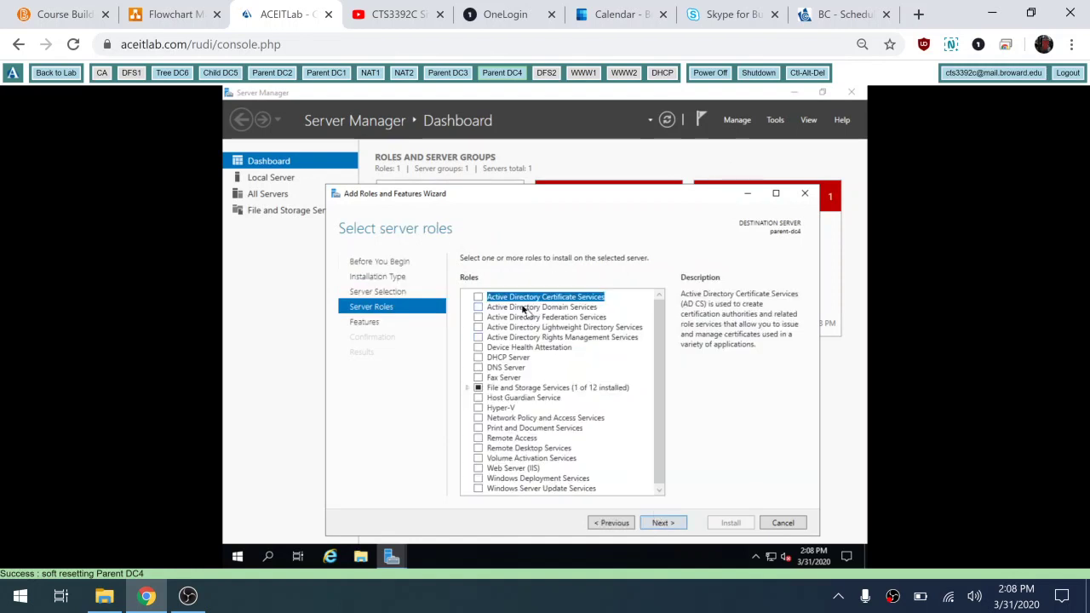
{"action": "left_click", "coordinate": [477, 307]}
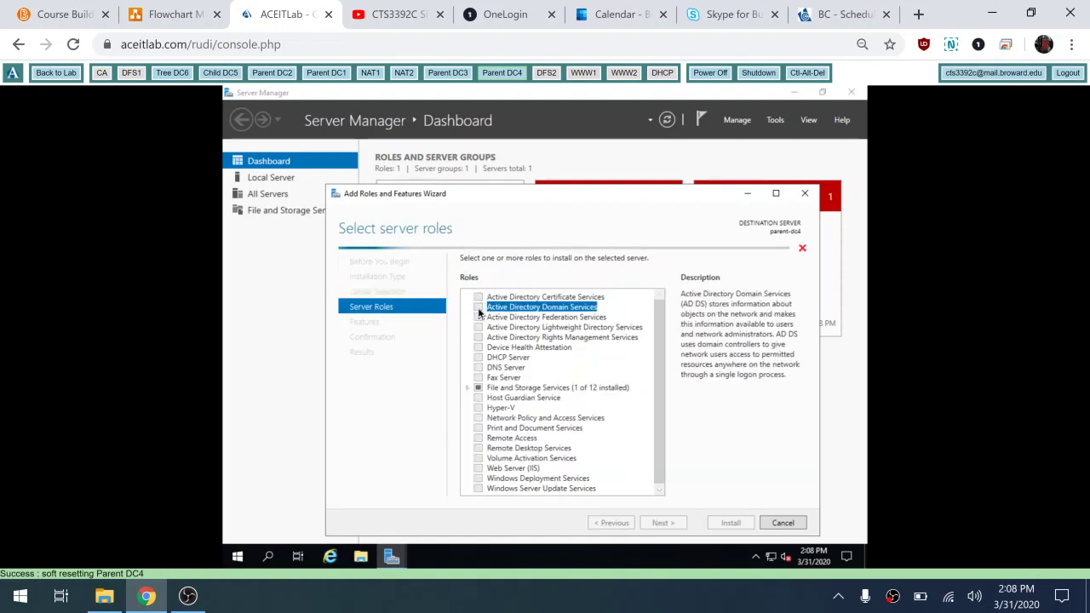
{"action": "left_click", "coordinate": [610, 473]}
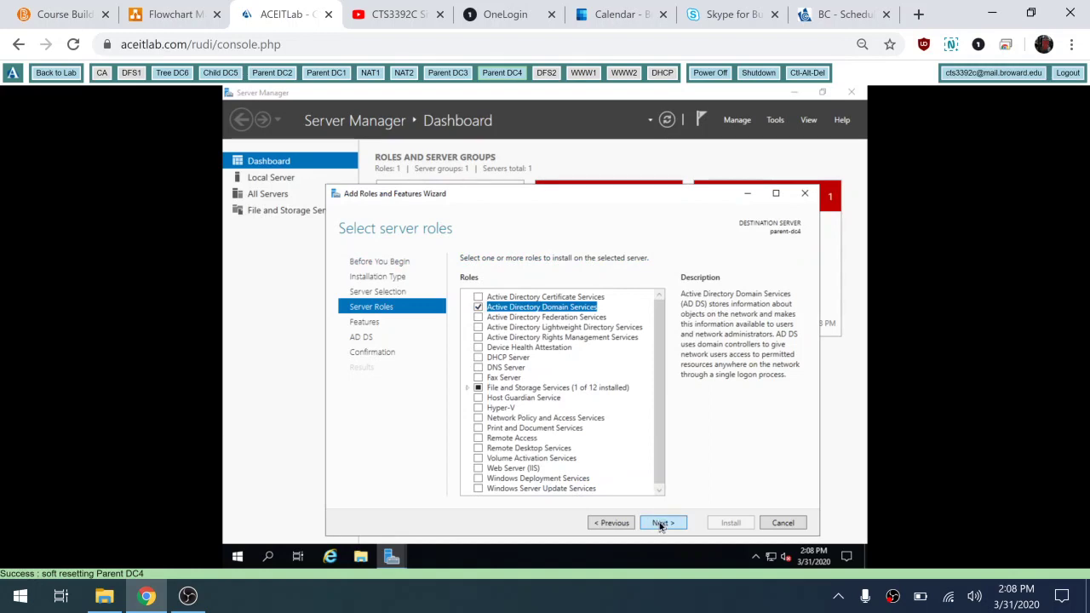
Step: Allow automatic restart if required and install the AD DS role
{"action": "left_click", "coordinate": [661, 522]}
{"action": "left_click", "coordinate": [660, 523]}
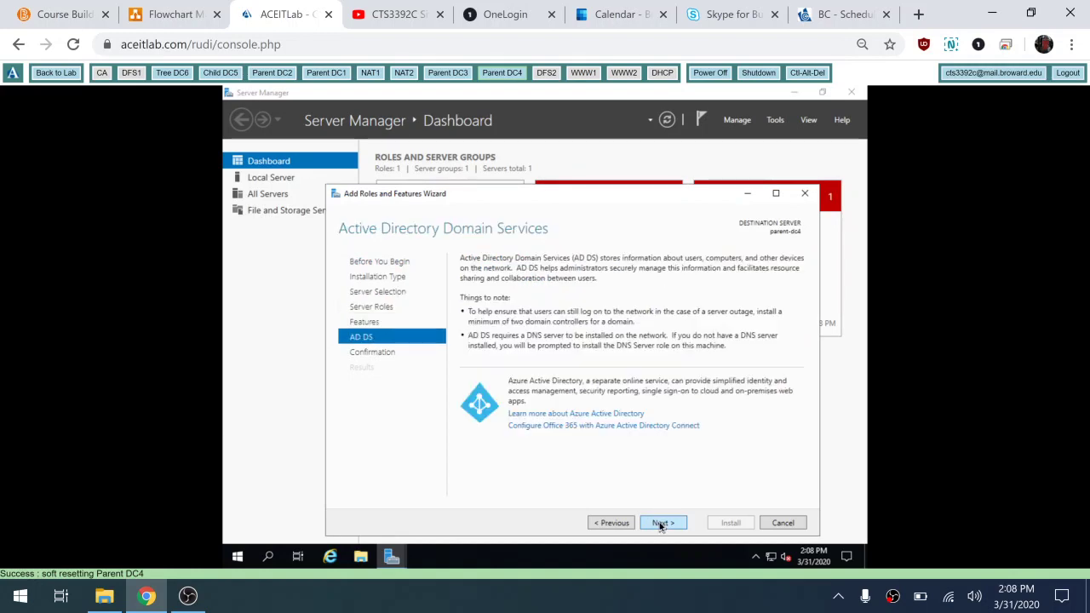
{"action": "left_click", "coordinate": [660, 523]}
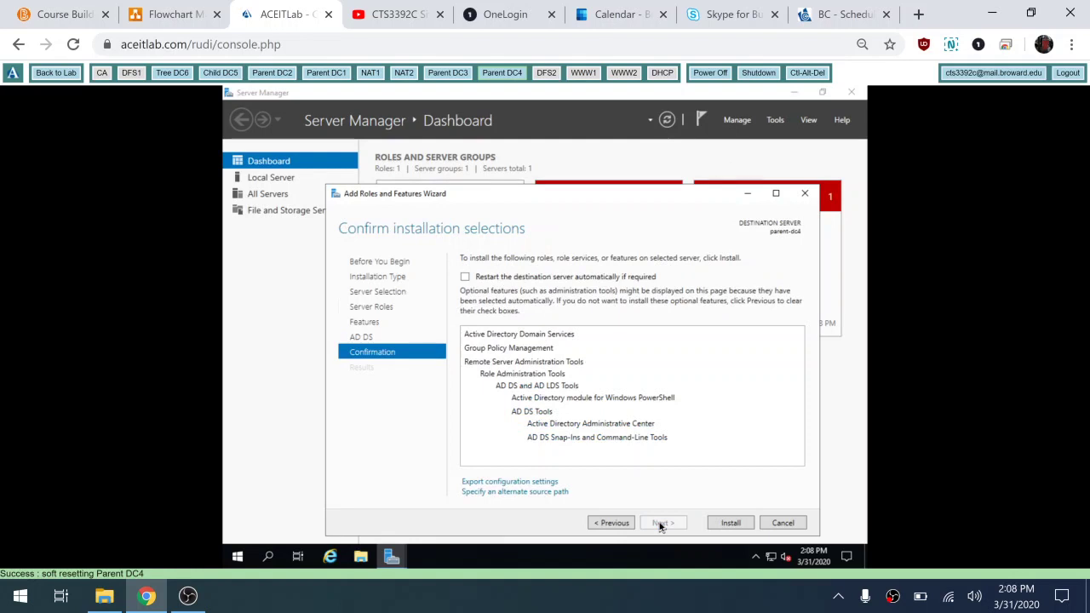
{"action": "left_click", "coordinate": [561, 279]}
{"action": "left_click", "coordinate": [584, 366]}
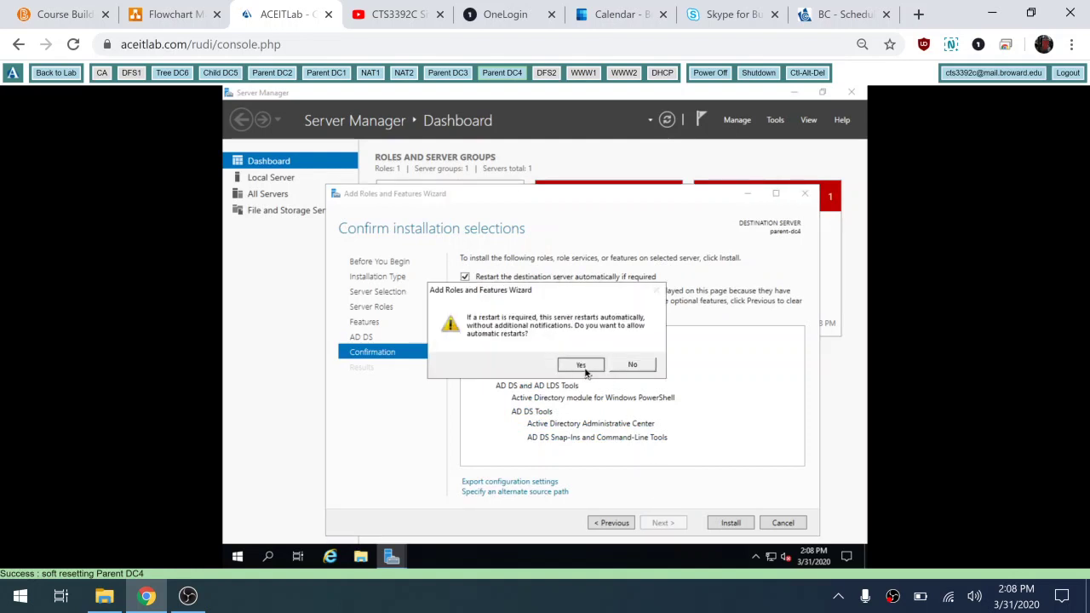
{"action": "left_click", "coordinate": [729, 523]}
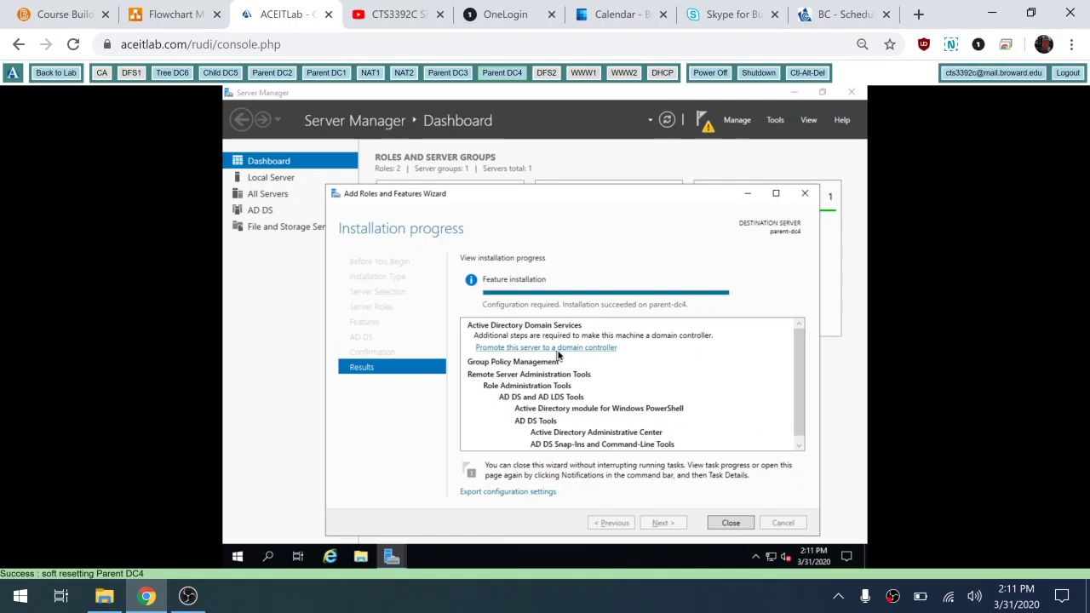
Step: Add parent-dc4 to existing domain contoso.com using the domain administrator credentials
{"action": "left_click", "coordinate": [560, 349]}
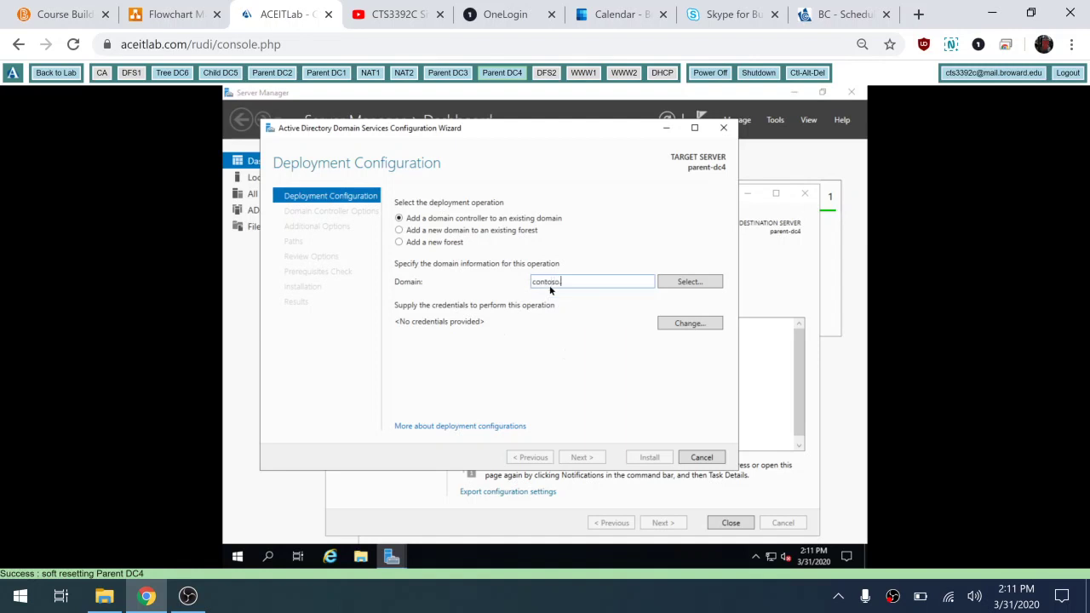
{"action": "type", "text": "om"}
{"action": "left_click", "coordinate": [690, 324]}
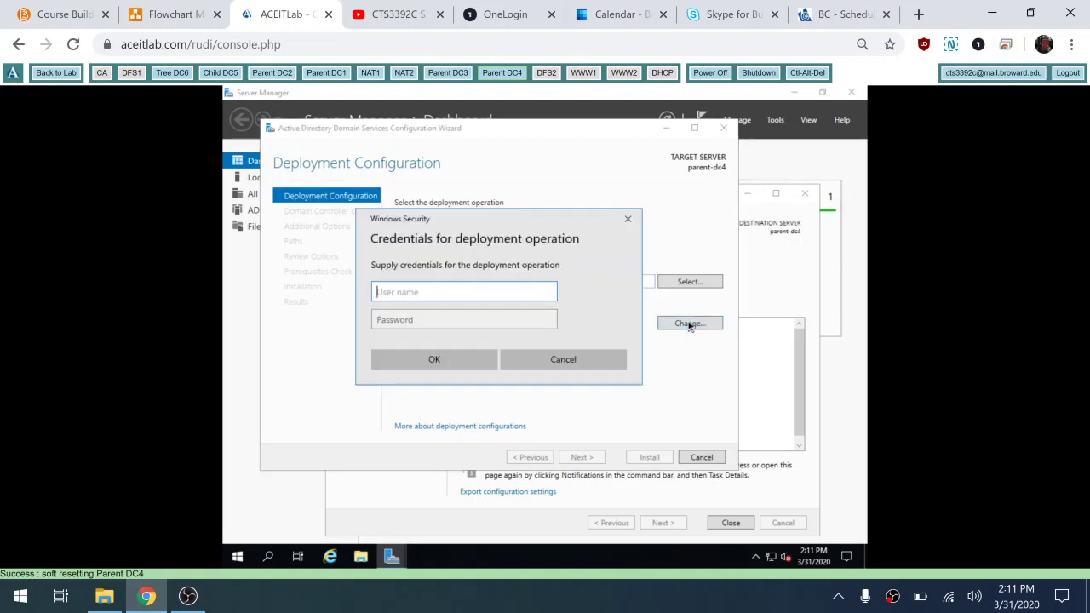
{"action": "type", "text": "contoso"}
{"action": "key", "text": "BackSpace"}
{"action": "key", "text": "BackSpace"}
{"action": "key", "text": "BackSpace"}
{"action": "type", "text": "dministro"}
{"action": "key", "text": "BackSpace"}
{"action": "key", "text": "BackSpace"}
{"action": "key", "text": "BackSpace"}
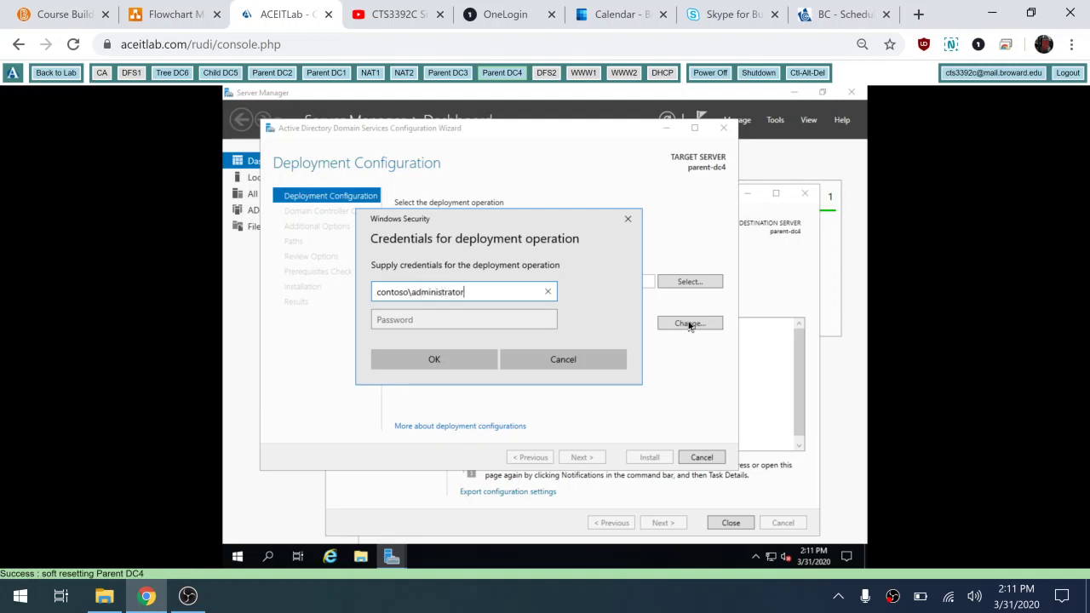
{"action": "key", "text": "Tab"}
{"action": "type", "text": "Pa$$"}
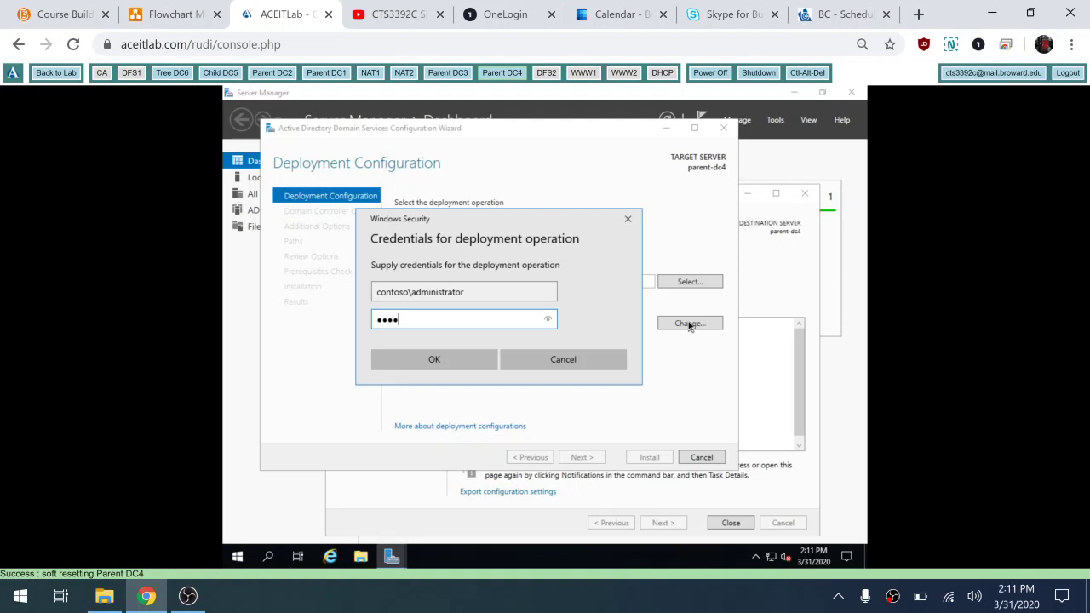
{"action": "type", "text": "w0r"}
{"action": "left_click", "coordinate": [548, 319]}
{"action": "left_click", "coordinate": [436, 361]}
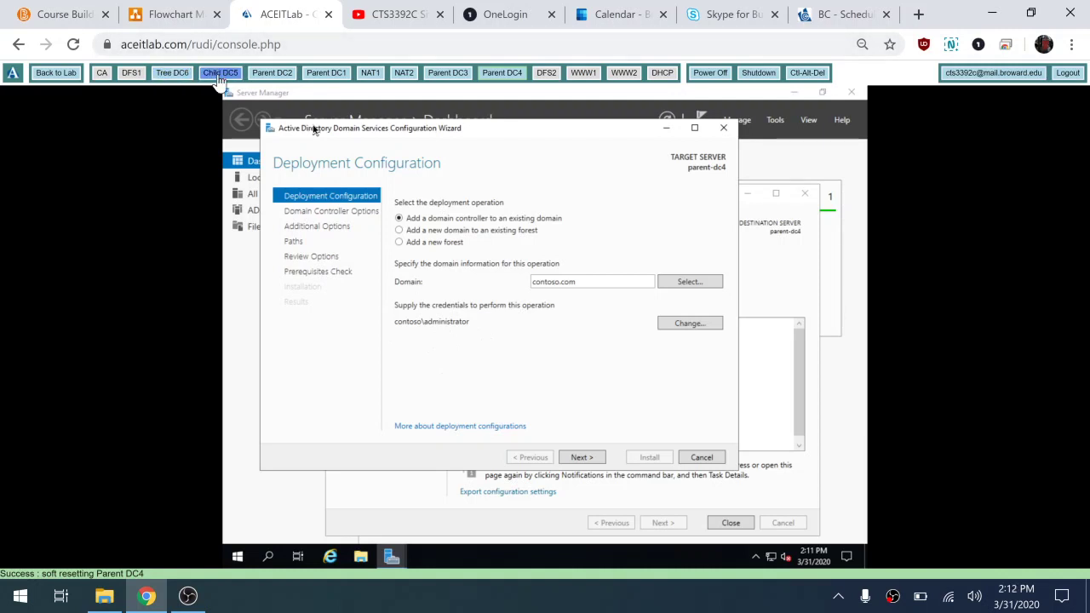
{"action": "left_click", "coordinate": [590, 460]}
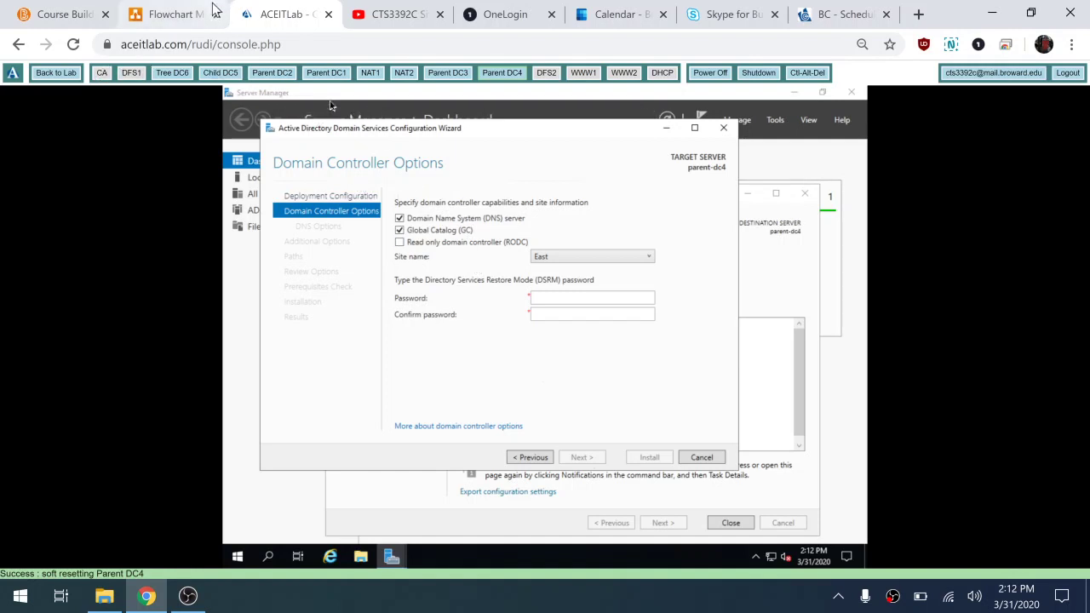
{"action": "left_click", "coordinate": [173, 14]}
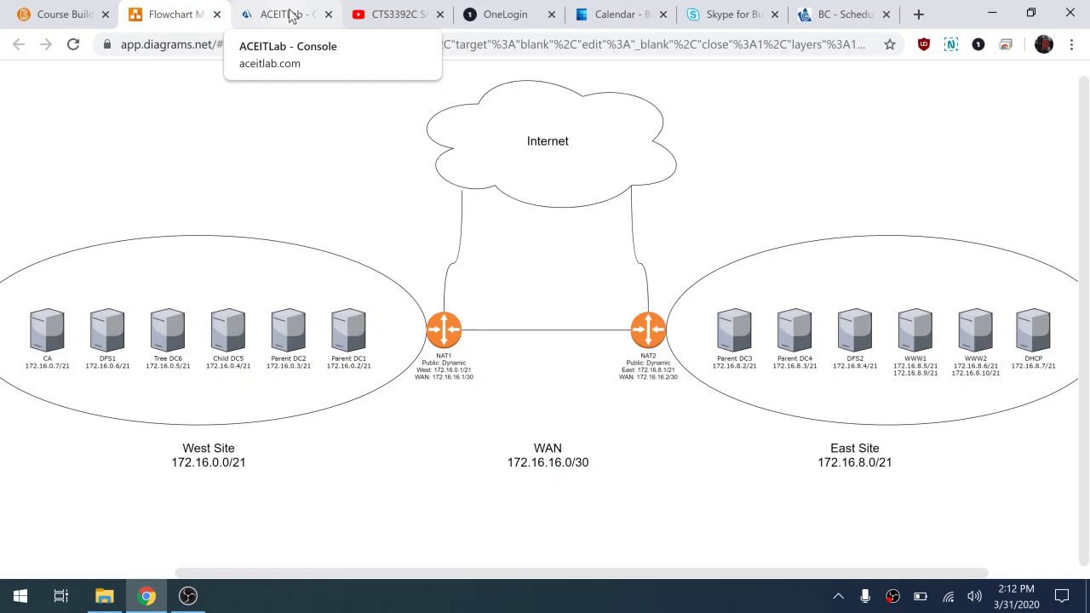
{"action": "left_click", "coordinate": [289, 16]}
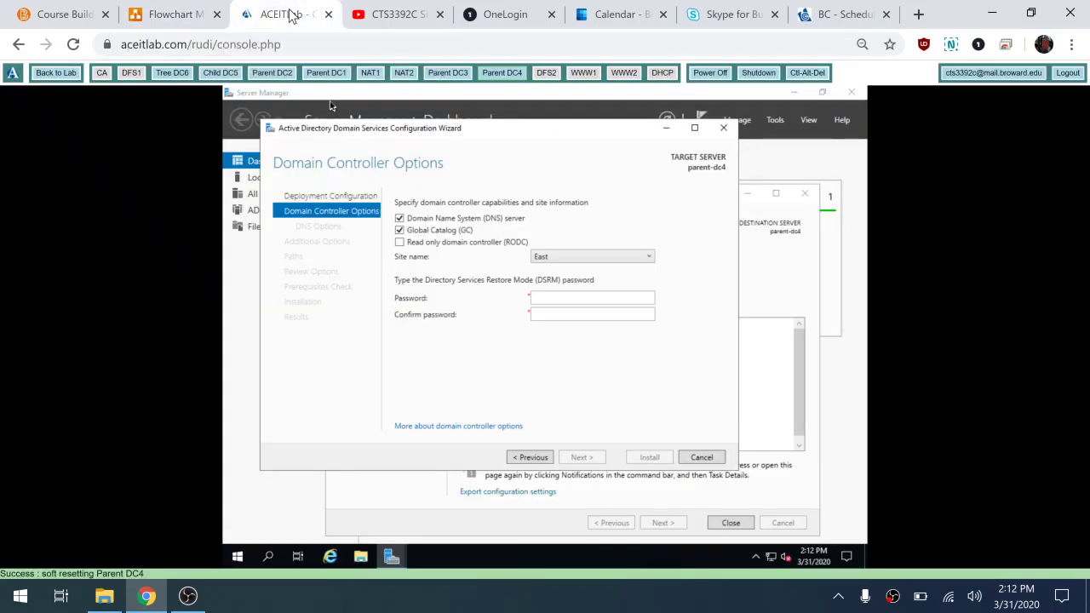
Step: Clear Global Catalog, enter and confirm the DSRM password, and skip past DNS options
{"action": "left_click", "coordinate": [546, 298]}
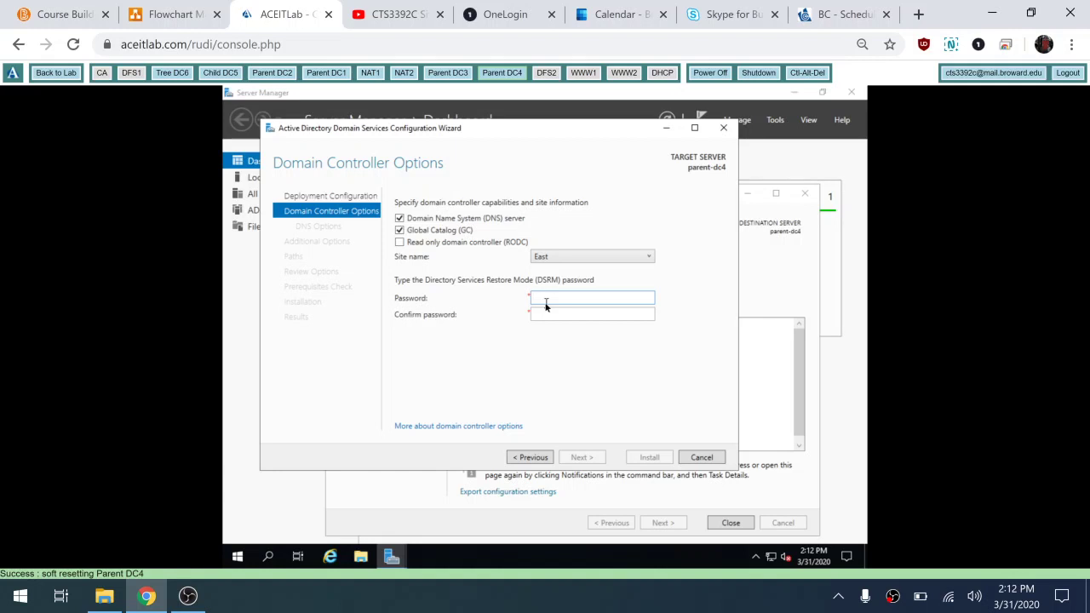
{"action": "left_click", "coordinate": [399, 230]}
{"action": "left_click", "coordinate": [560, 298]}
{"action": "key", "text": "Tab"}
{"action": "type", "text": "••••••••"}
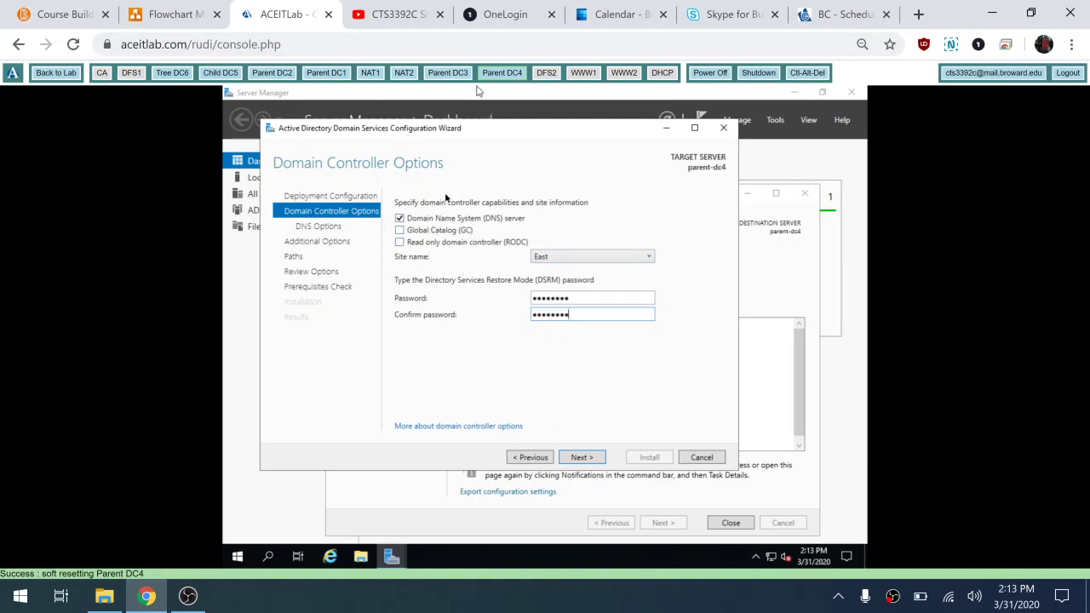
{"action": "left_click", "coordinate": [582, 457]}
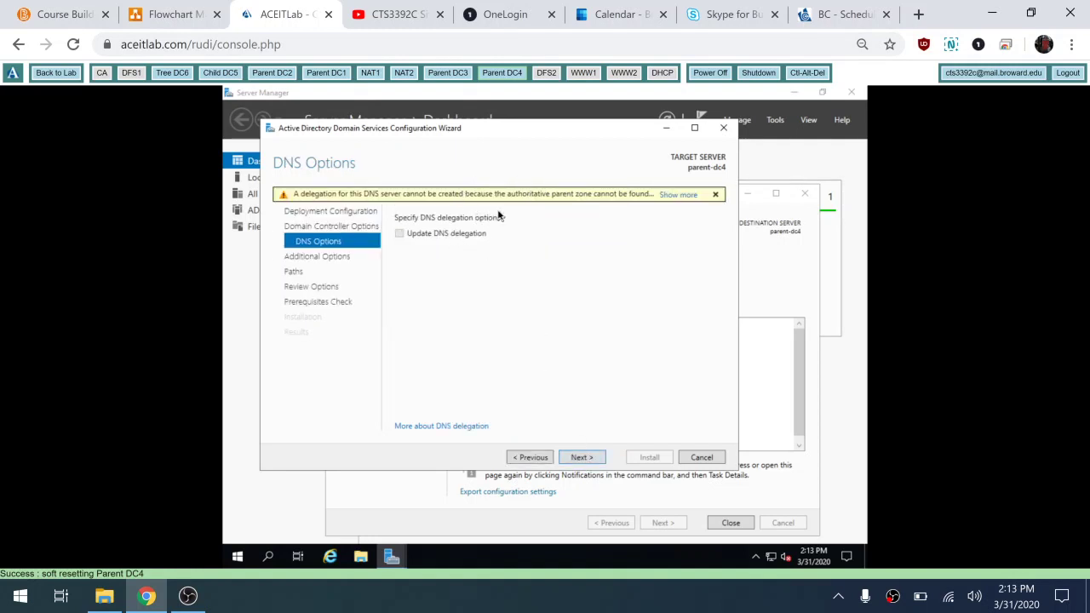
{"action": "left_click", "coordinate": [580, 459]}
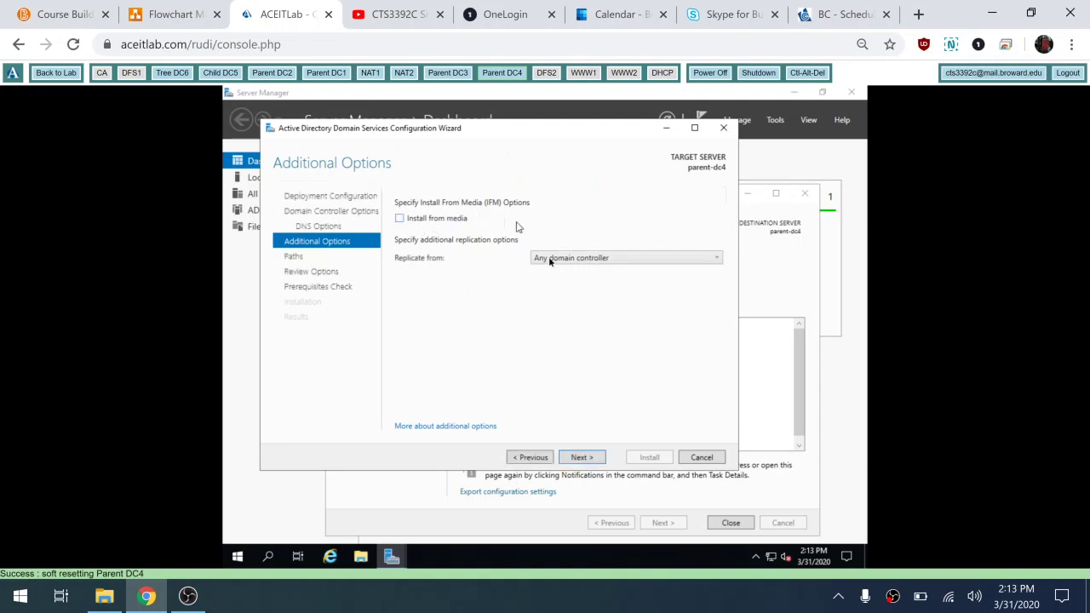
Step: Choose parent-dc3.contoso.com as the replication source, then recheck the network diagram
{"action": "left_click", "coordinate": [573, 259]}
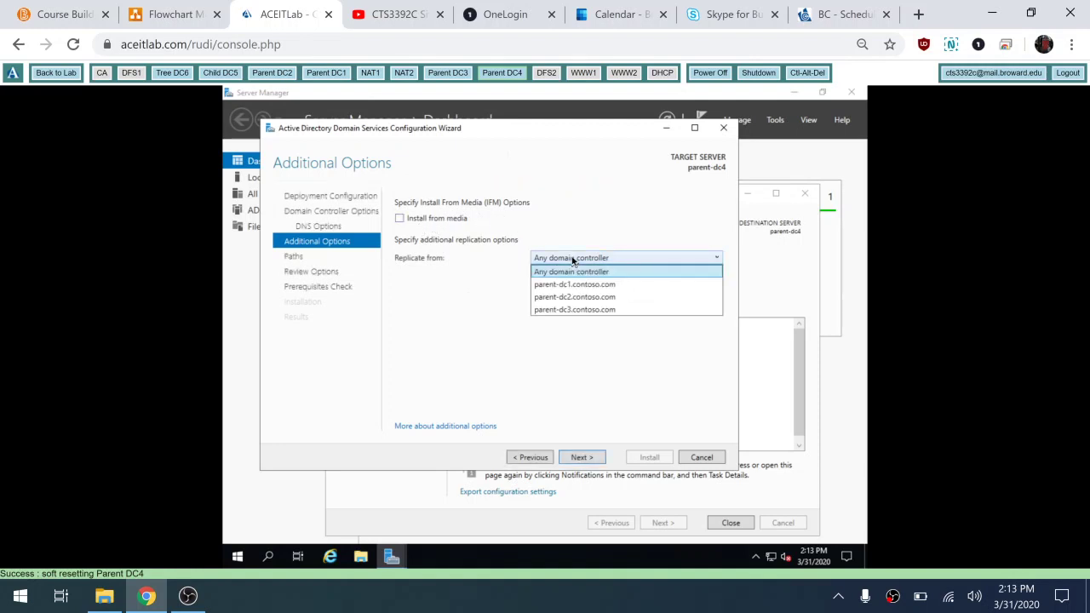
{"action": "left_click", "coordinate": [560, 311]}
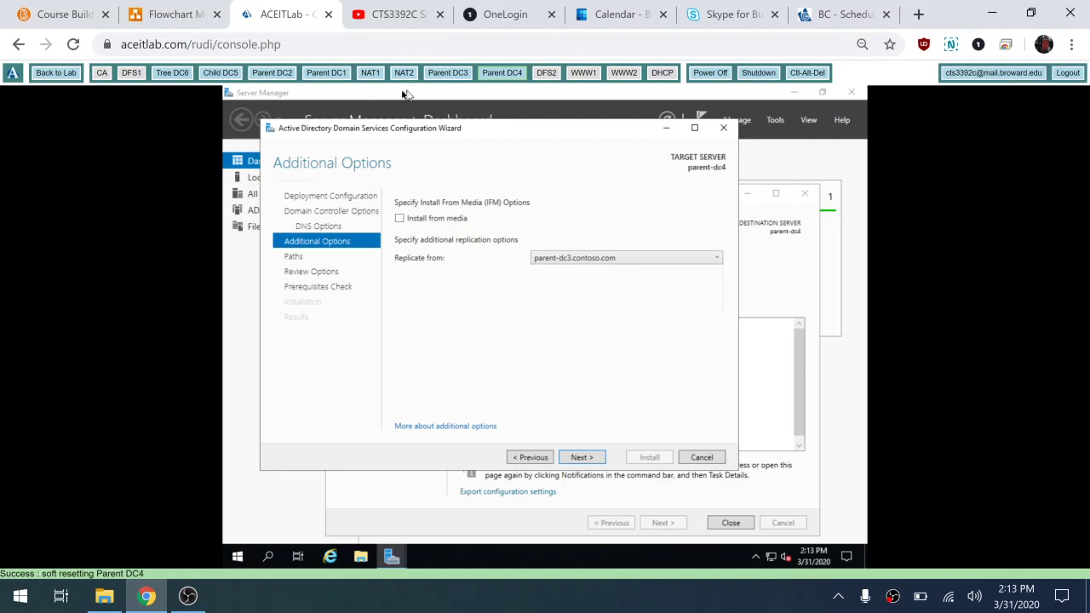
{"action": "left_click", "coordinate": [174, 14]}
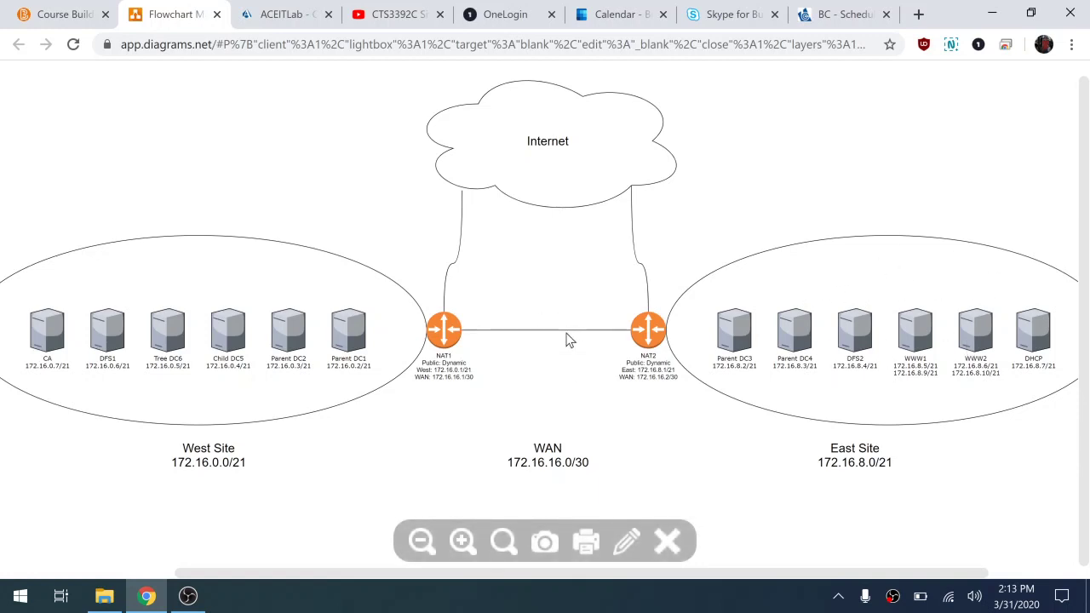
{"action": "left_click", "coordinate": [281, 13]}
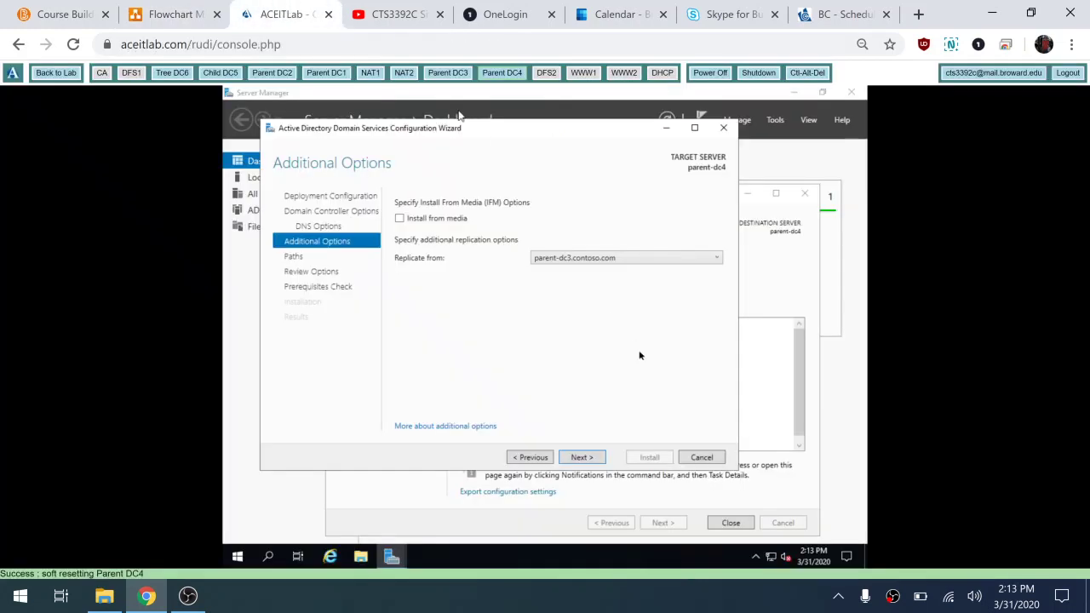
Step: Keep the default paths, pass the prerequisites check, and install the domain controller
{"action": "left_click", "coordinate": [579, 457]}
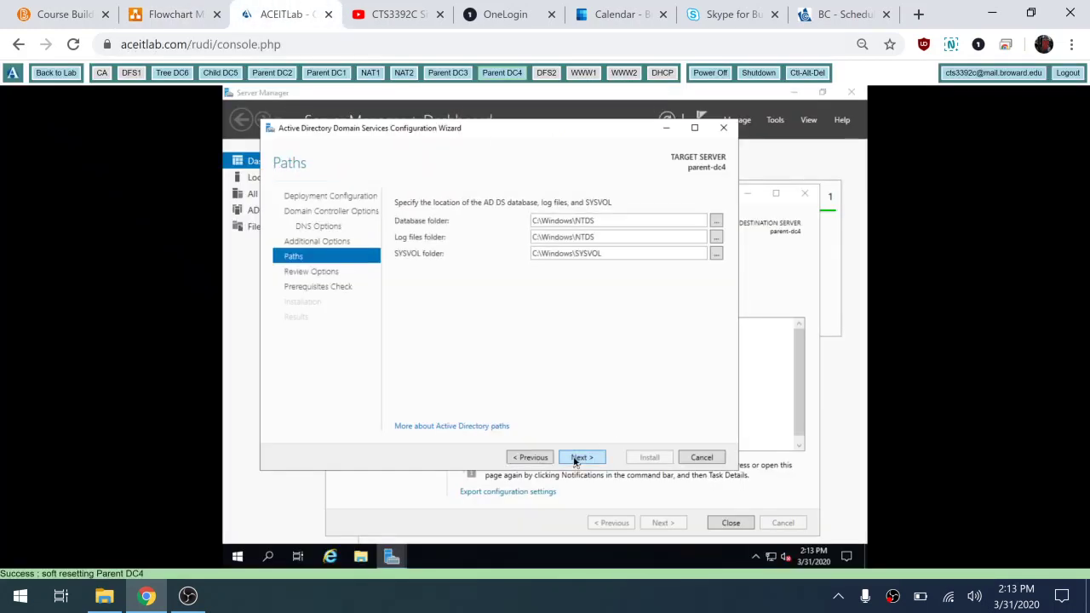
{"action": "left_click", "coordinate": [579, 457]}
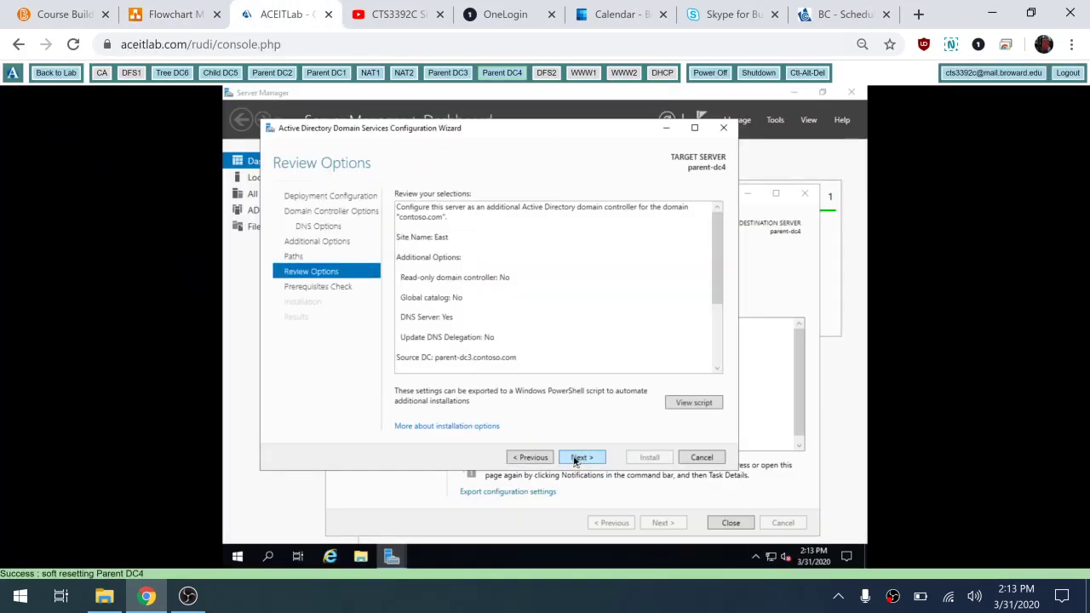
{"action": "left_click", "coordinate": [579, 457]}
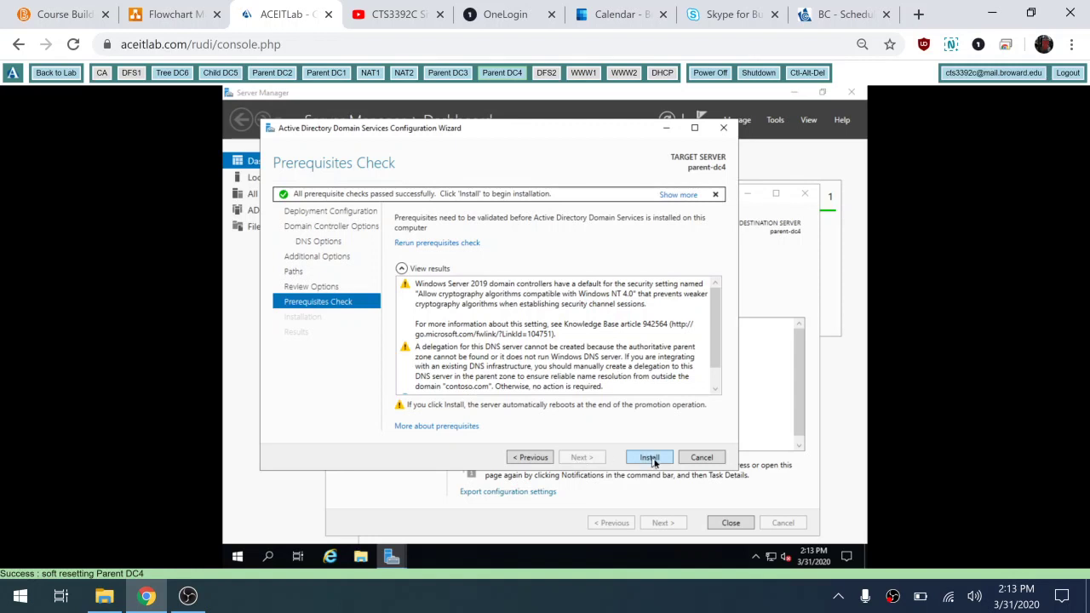
{"action": "left_click", "coordinate": [649, 458]}
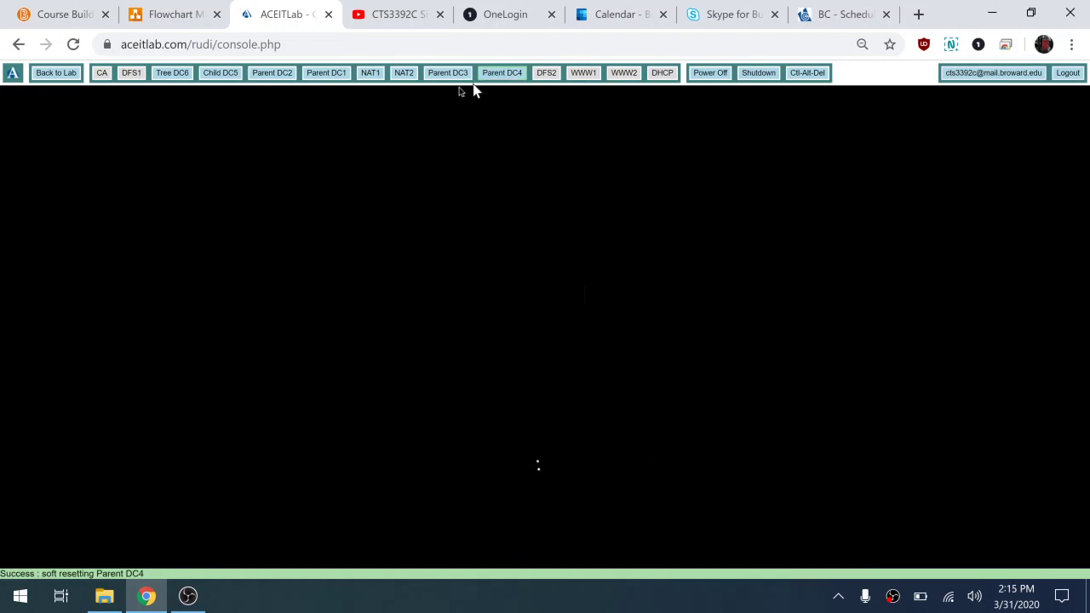
Step: On Parent DC3, open Active Directory Sites and Services and expand East > Servers
{"action": "left_click", "coordinate": [448, 73]}
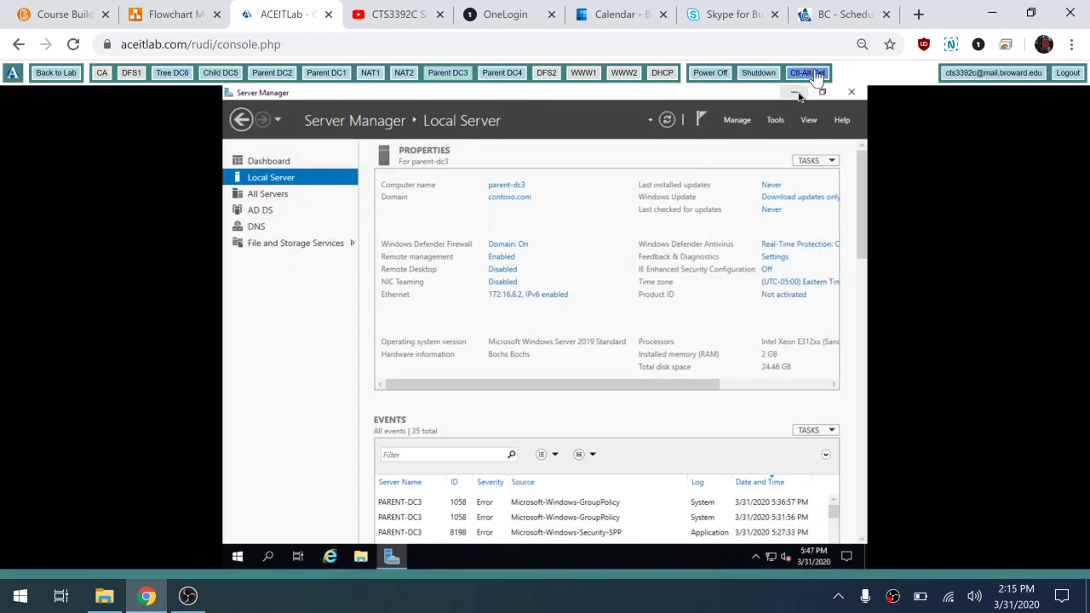
{"action": "left_click", "coordinate": [775, 124]}
{"action": "left_click", "coordinate": [741, 183]}
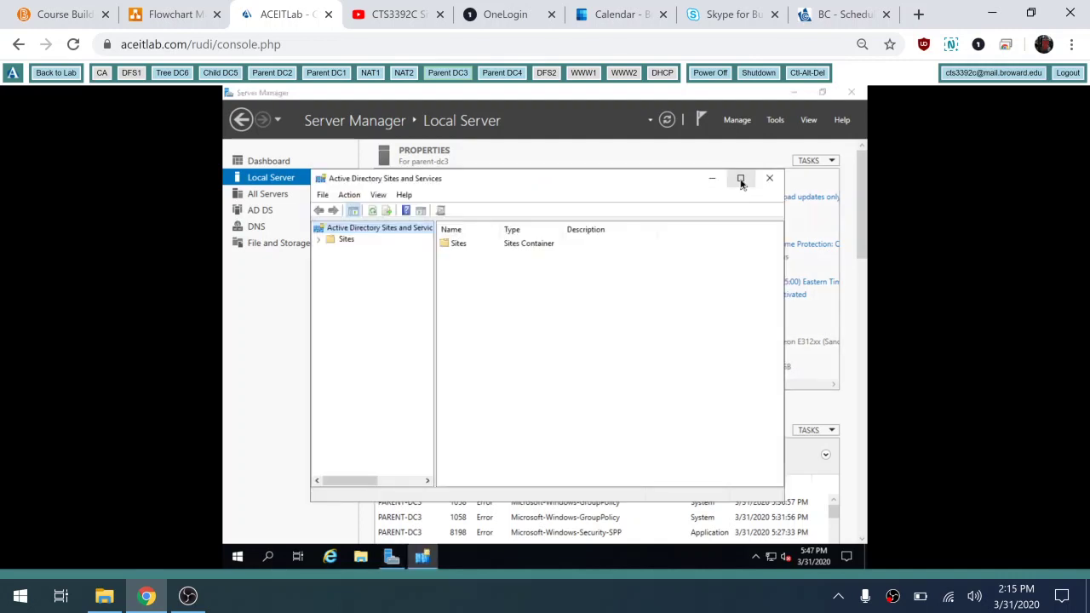
{"action": "left_click", "coordinate": [320, 242]}
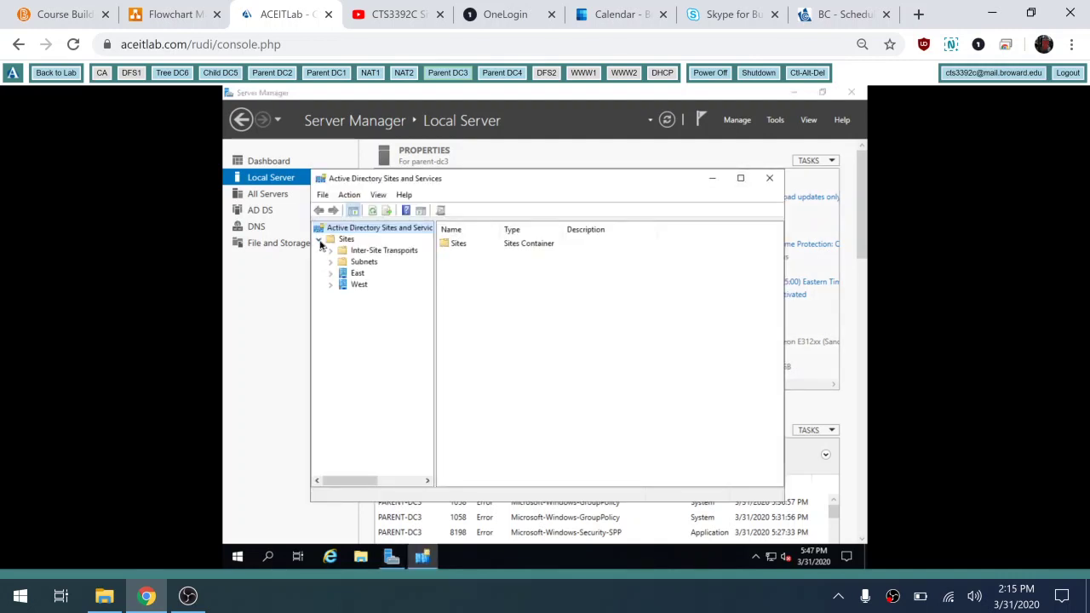
{"action": "left_click", "coordinate": [330, 273]}
{"action": "left_click", "coordinate": [373, 286]}
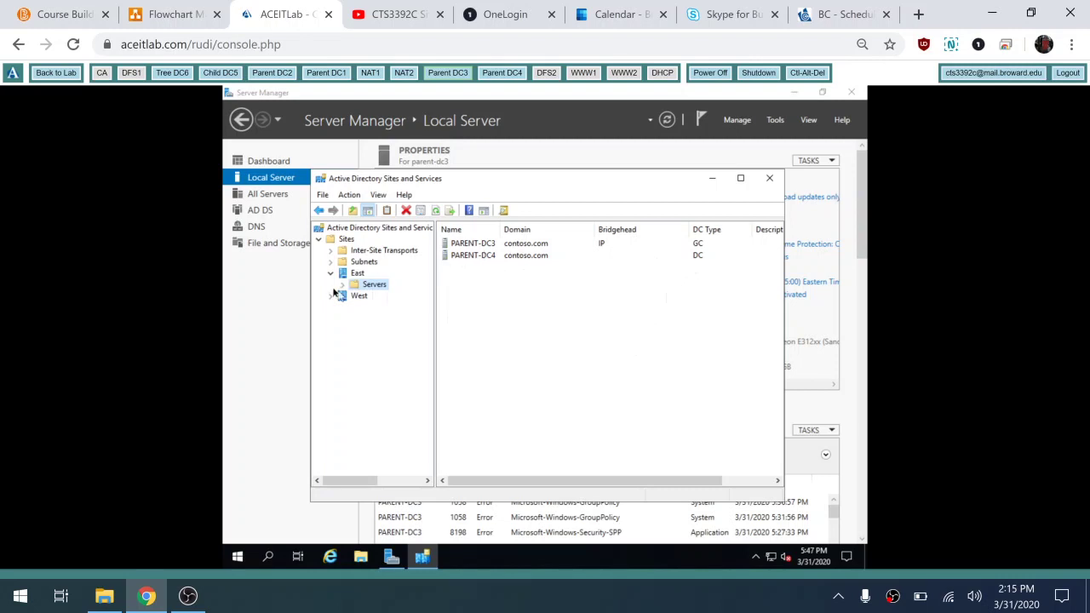
{"action": "left_click", "coordinate": [343, 286]}
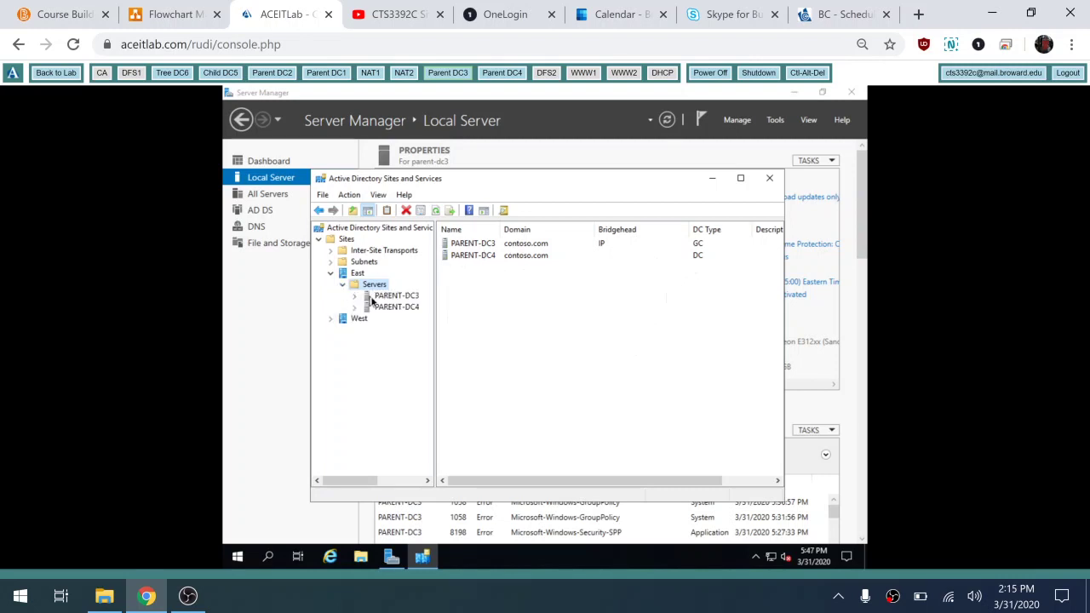
Step: Inspect NTDS Settings connections for PARENT-DC3 and PARENT-DC4, finding none for PARENT-DC4
{"action": "left_click", "coordinate": [367, 298]}
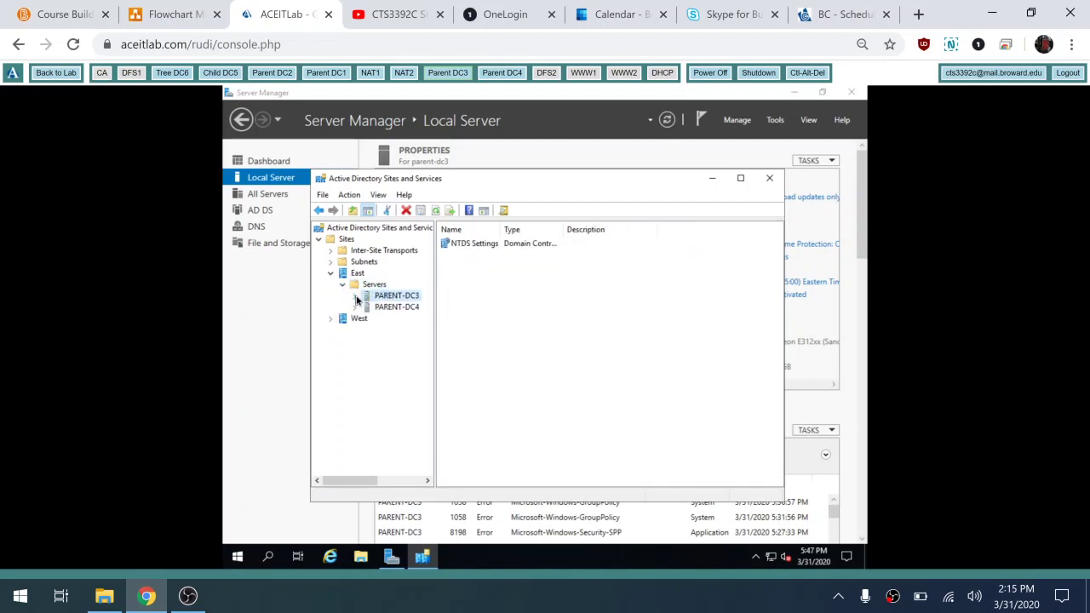
{"action": "left_click", "coordinate": [357, 298]}
{"action": "left_click", "coordinate": [393, 309]}
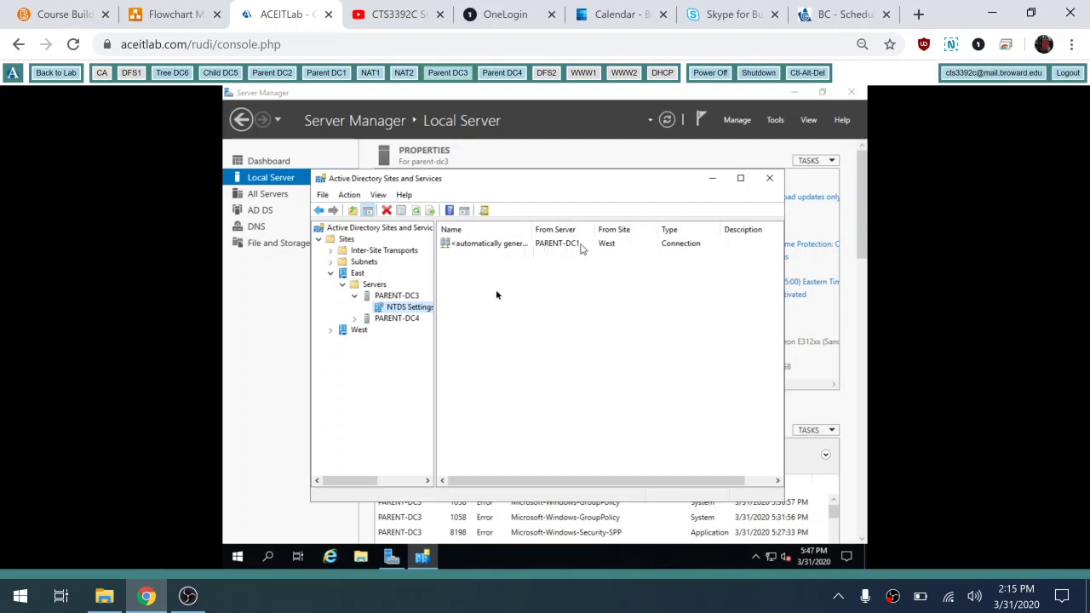
{"action": "left_click", "coordinate": [354, 319]}
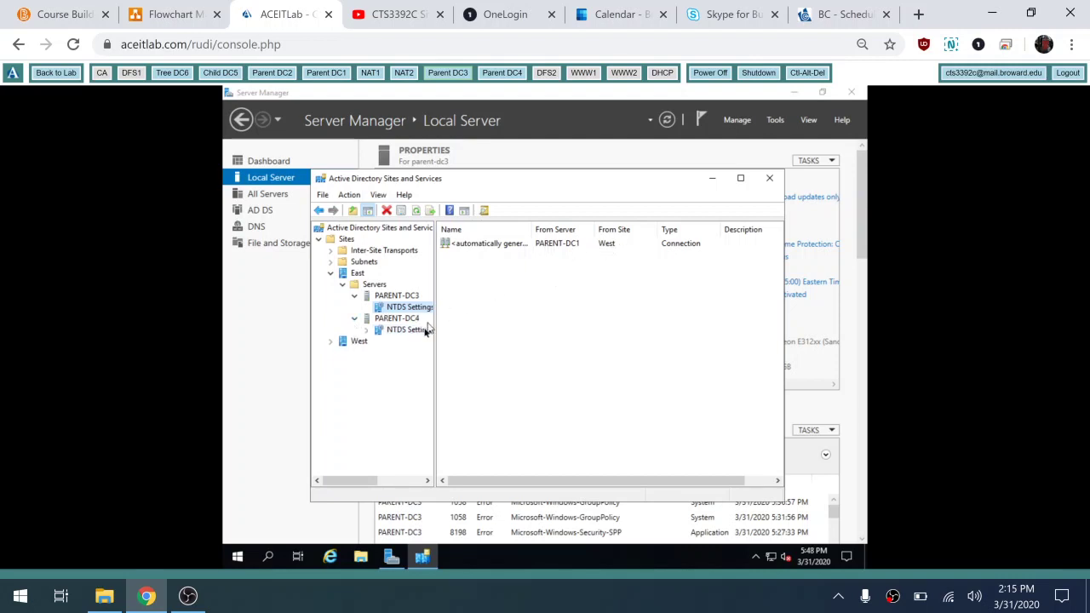
{"action": "left_click", "coordinate": [414, 332]}
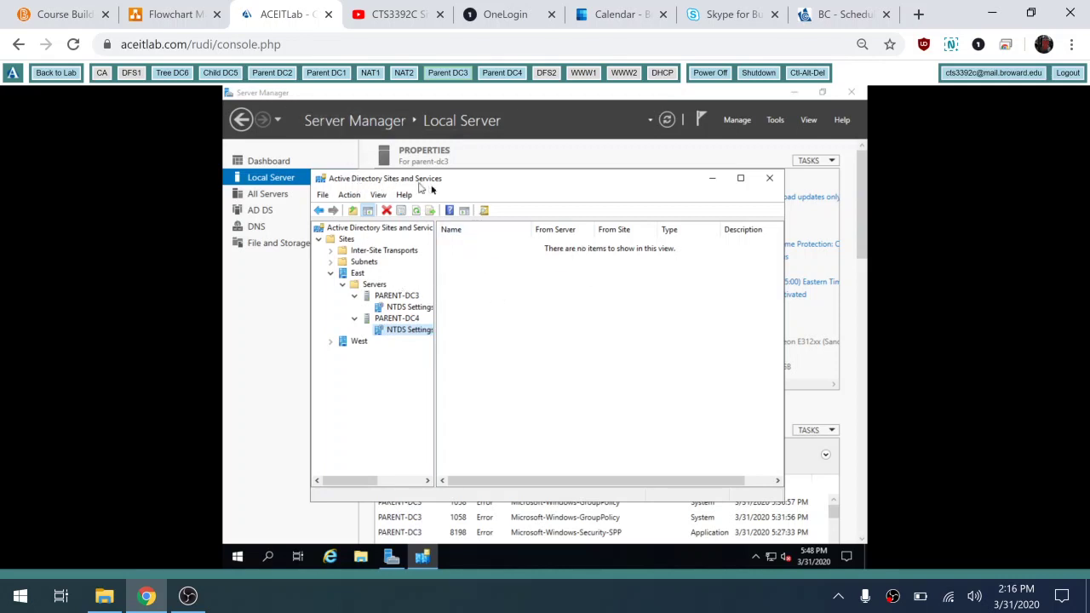
Step: Switch to Parent DC1 and sign in as the domain Administrator with the account password
{"action": "left_click", "coordinate": [336, 75]}
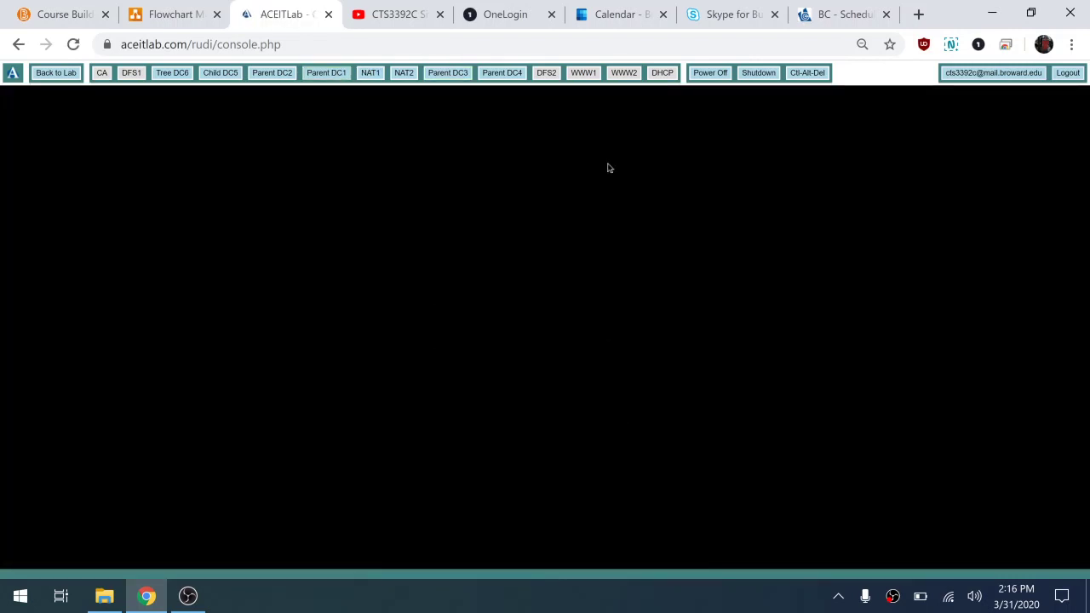
{"action": "left_click", "coordinate": [807, 73]}
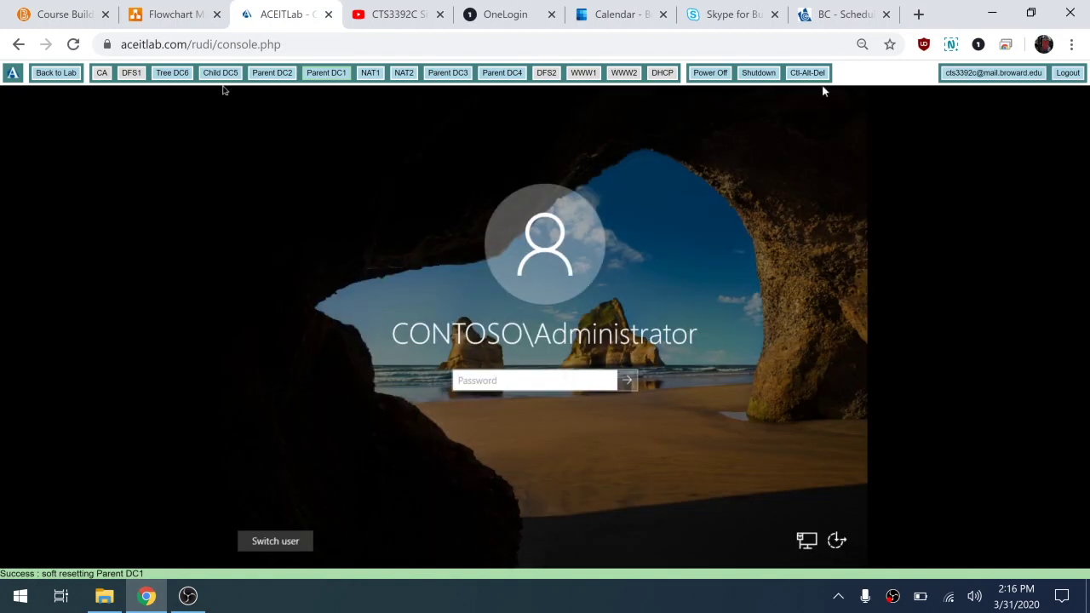
{"action": "type", "text": "P"}
{"action": "key", "text": "Return"}
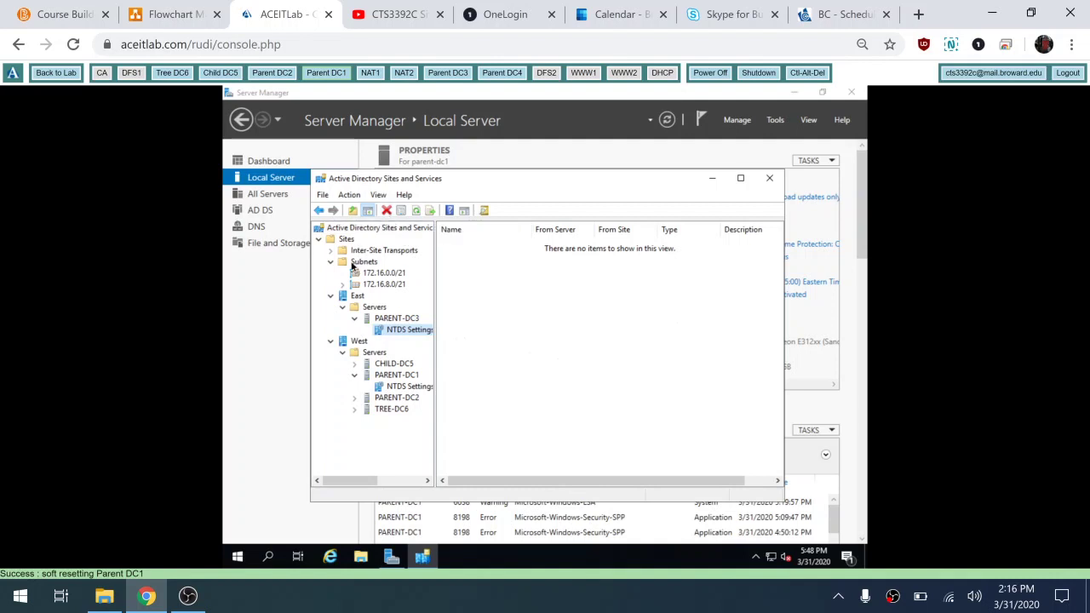
Step: Refresh Sites and review PARENT-DC3's replication connections in the East site, then check PARENT-DC4
{"action": "left_click", "coordinate": [345, 239]}
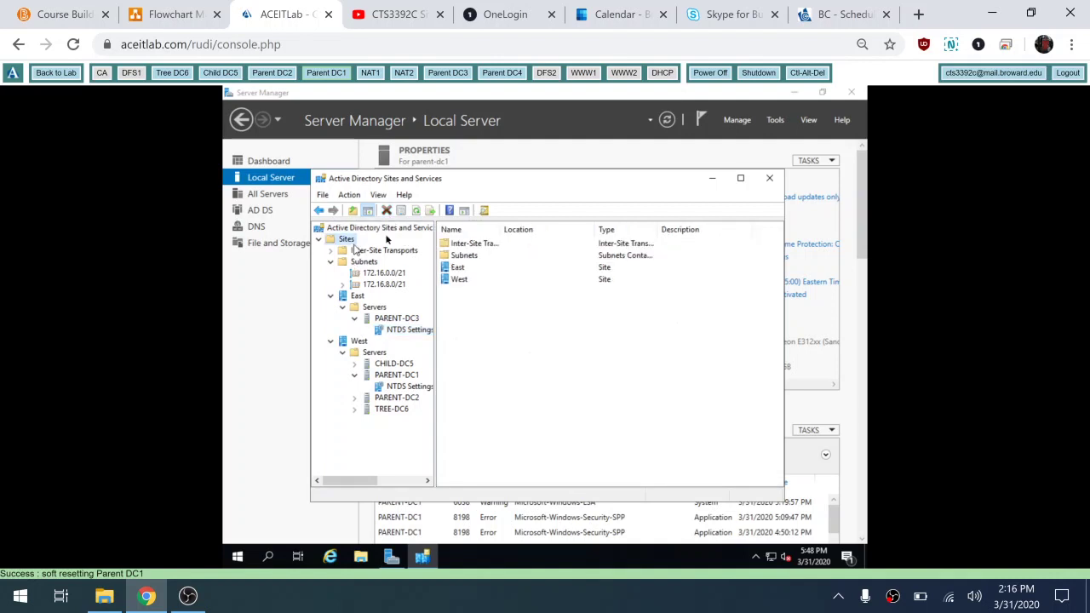
{"action": "left_click", "coordinate": [417, 210]}
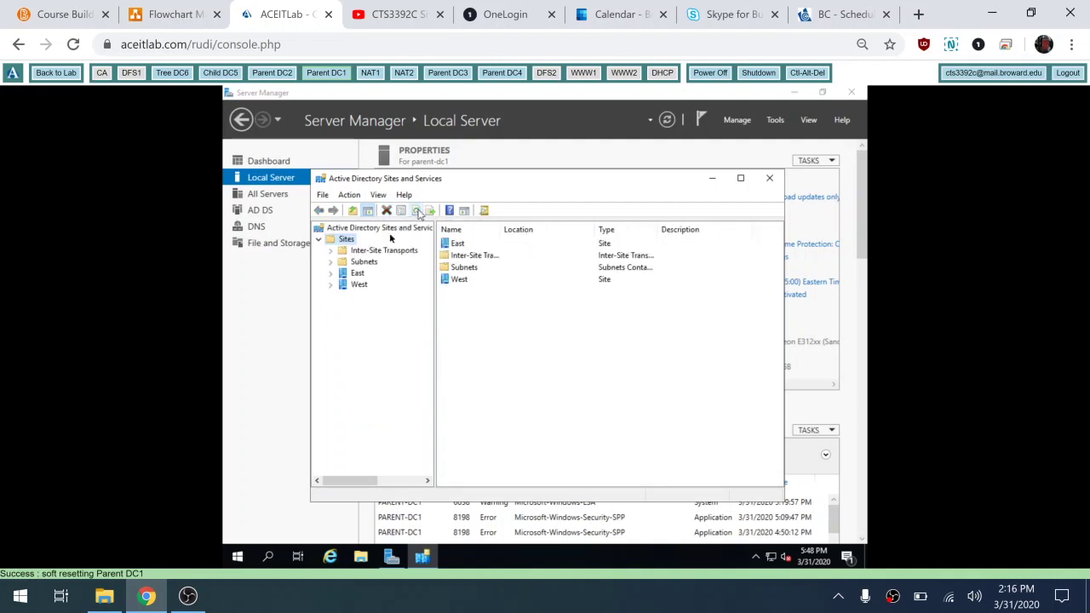
{"action": "left_click", "coordinate": [330, 272]}
{"action": "left_click", "coordinate": [343, 284]}
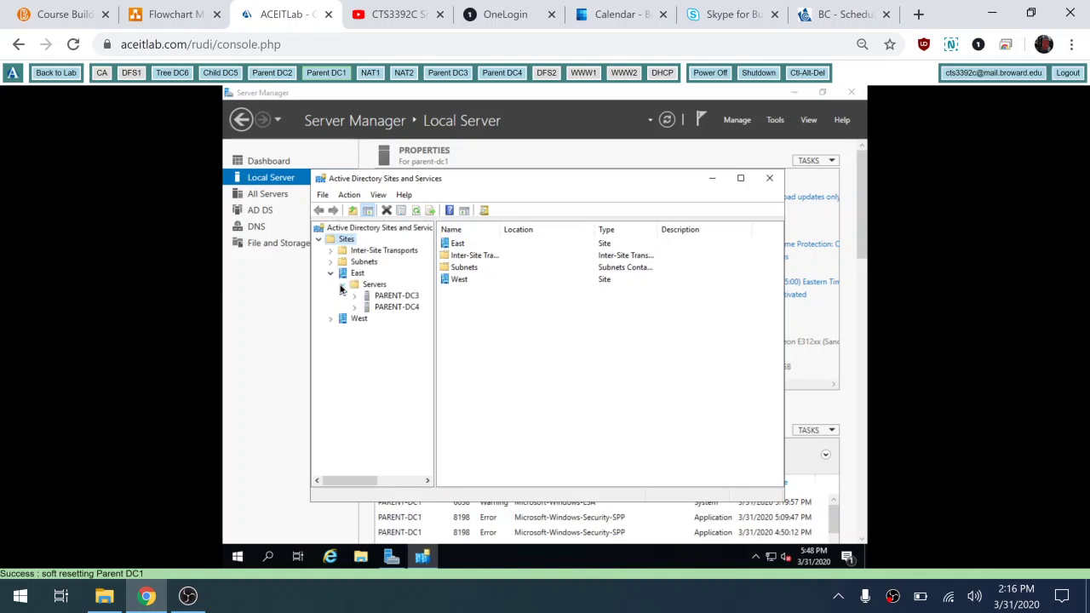
{"action": "left_click", "coordinate": [388, 297]}
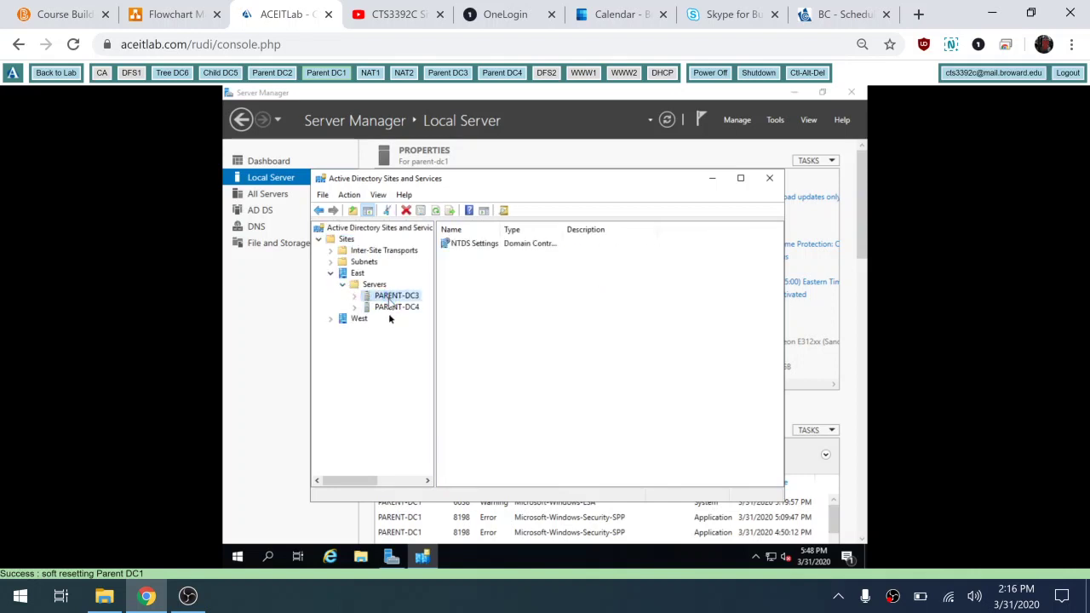
{"action": "left_click", "coordinate": [355, 296]}
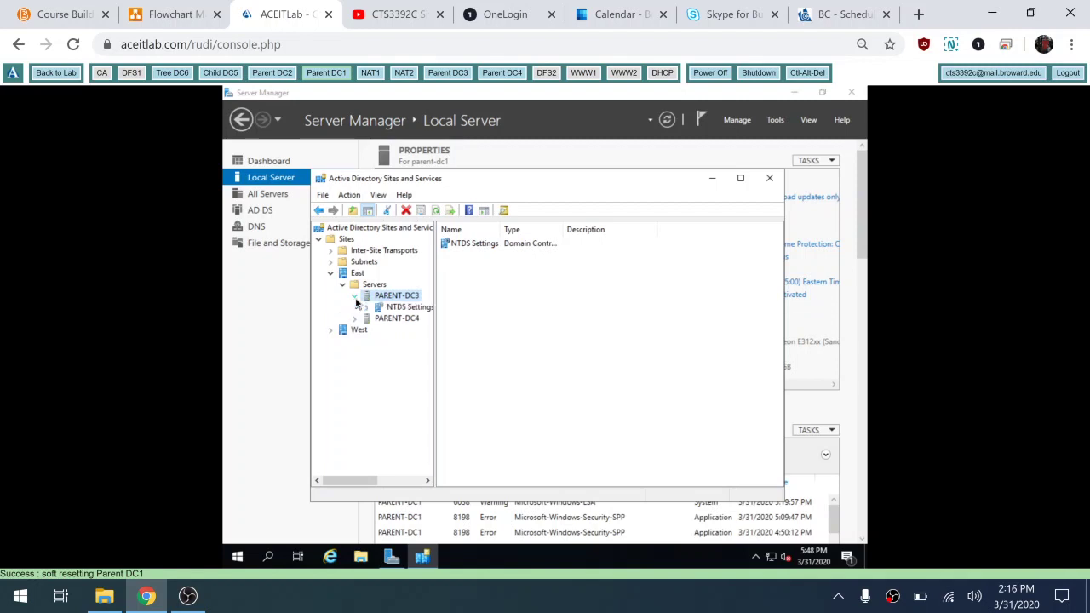
{"action": "left_click", "coordinate": [394, 312]}
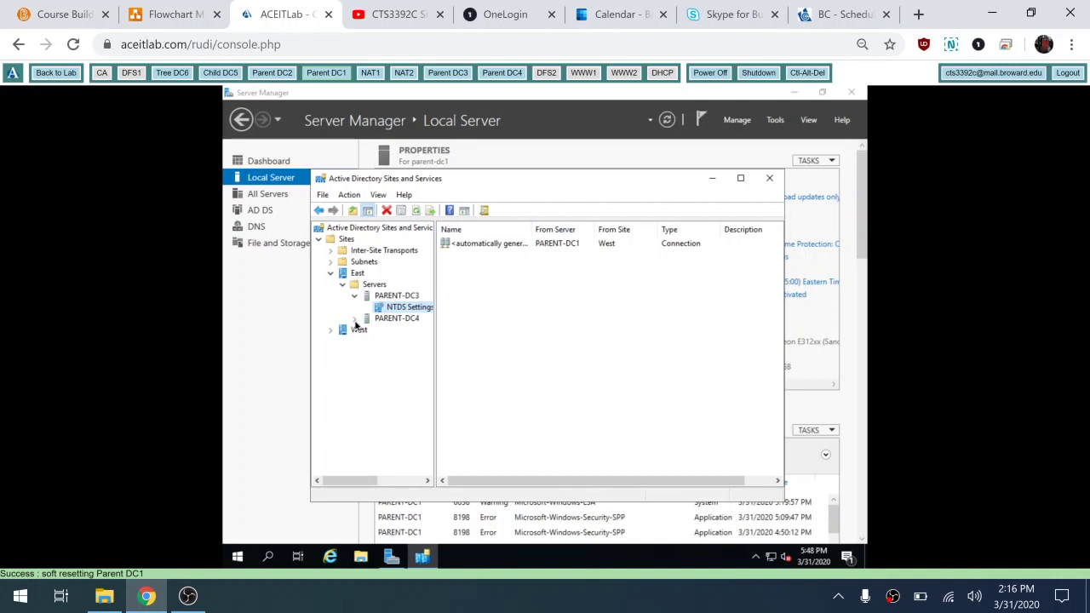
{"action": "left_click", "coordinate": [390, 319]}
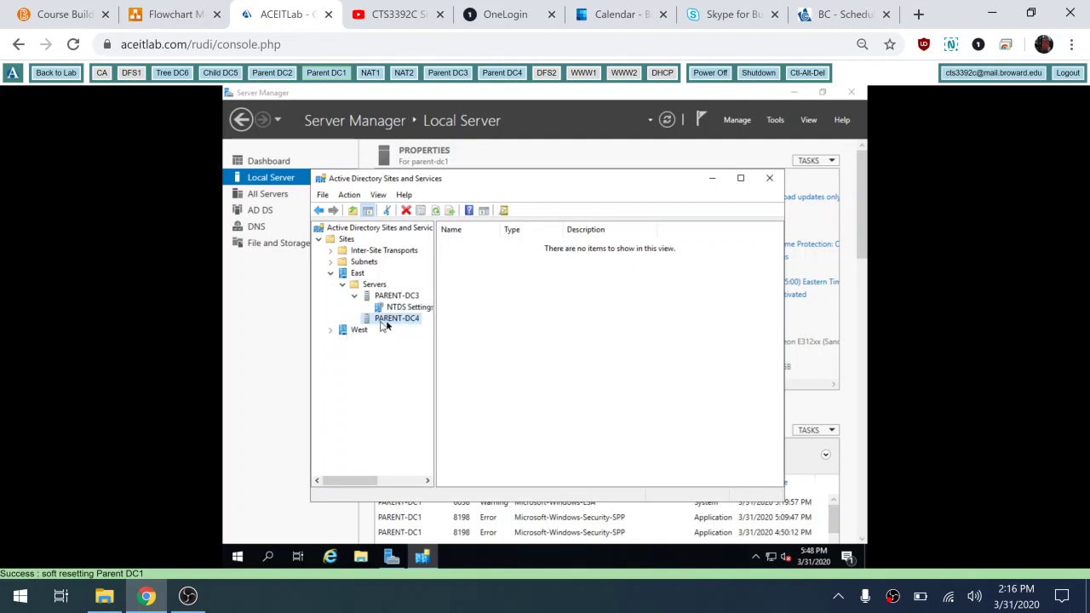
Step: Review NTDS Settings connections for West servers CHILD-DC5, PARENT-DC1, PARENT-DC2 and TREE-DC6
{"action": "left_click", "coordinate": [332, 331]}
{"action": "left_click", "coordinate": [343, 343]}
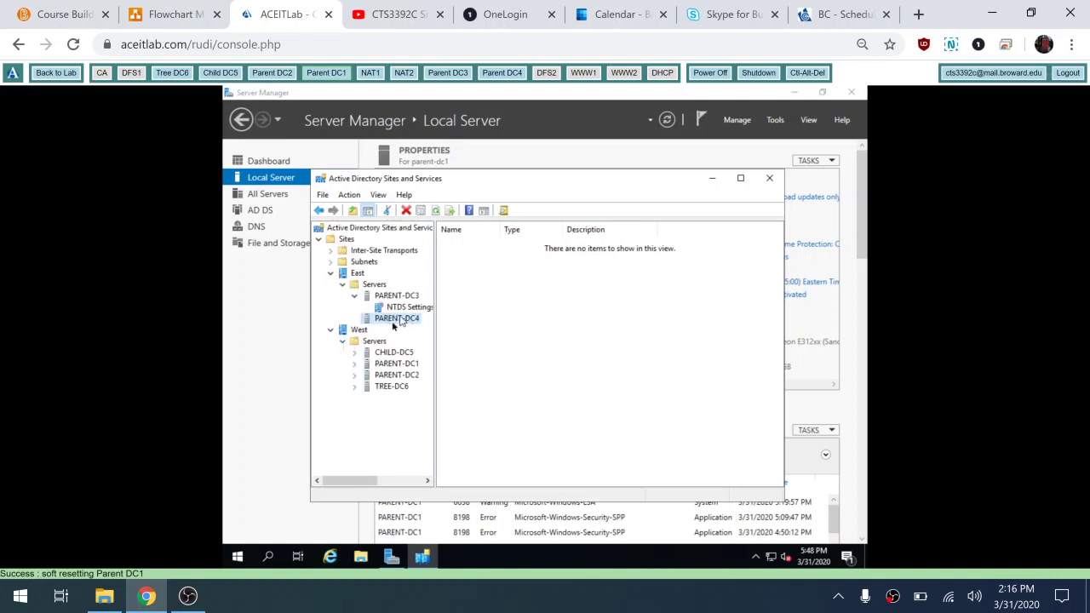
{"action": "left_click", "coordinate": [354, 352]}
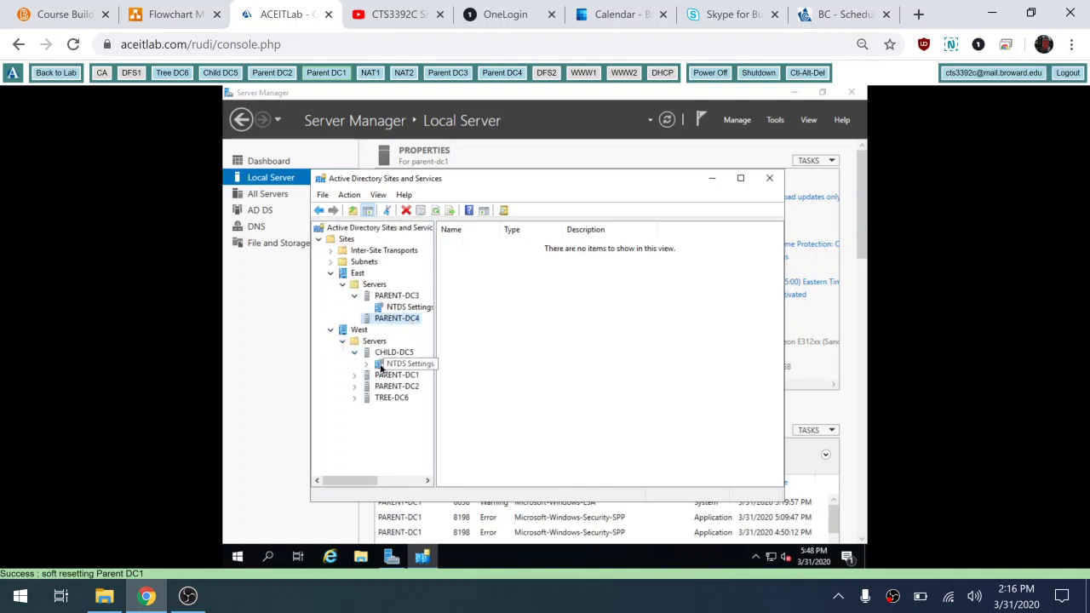
{"action": "left_click", "coordinate": [379, 364]}
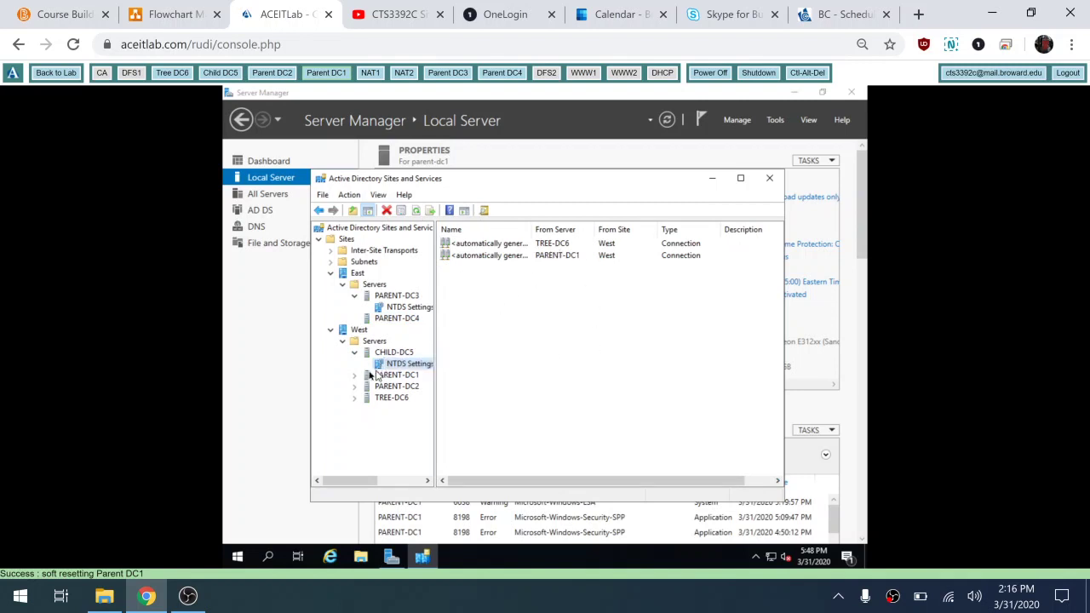
{"action": "left_click", "coordinate": [355, 376]}
{"action": "left_click", "coordinate": [392, 387]}
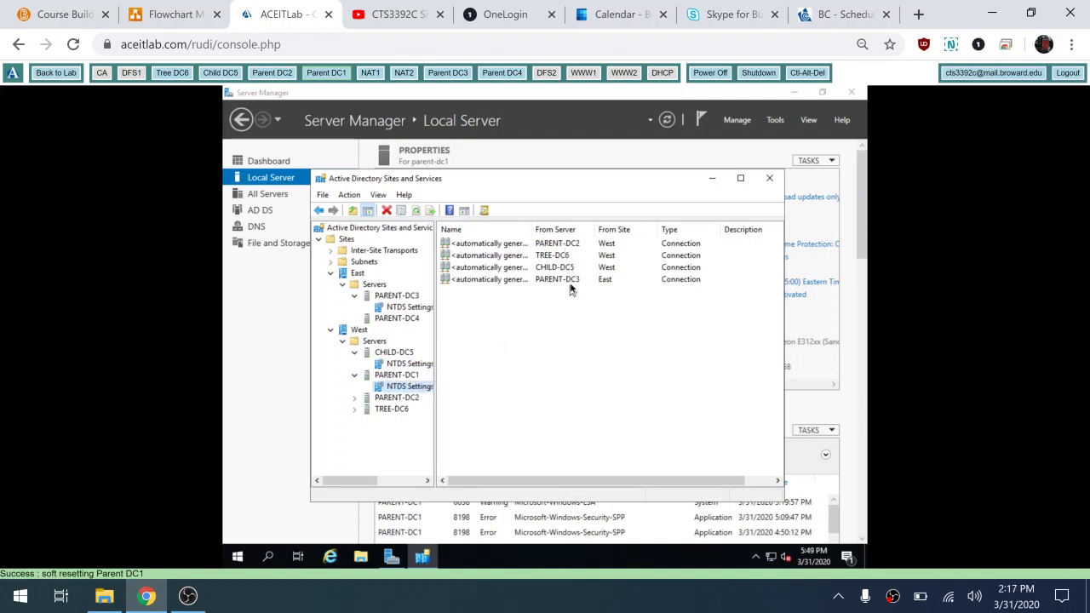
{"action": "left_click", "coordinate": [354, 399]}
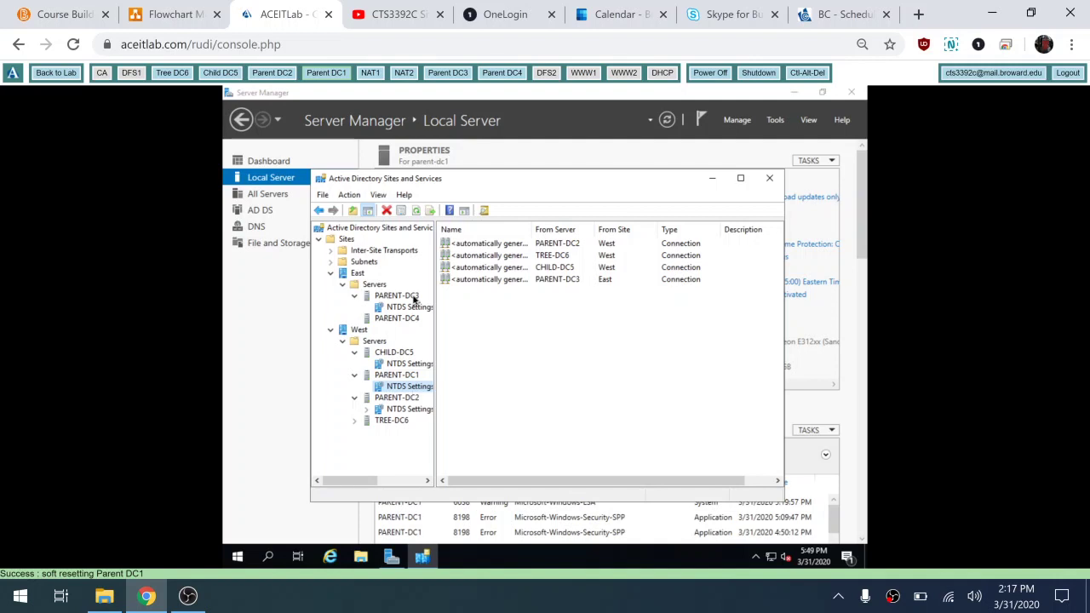
{"action": "left_click", "coordinate": [355, 421]}
{"action": "left_click", "coordinate": [400, 431]}
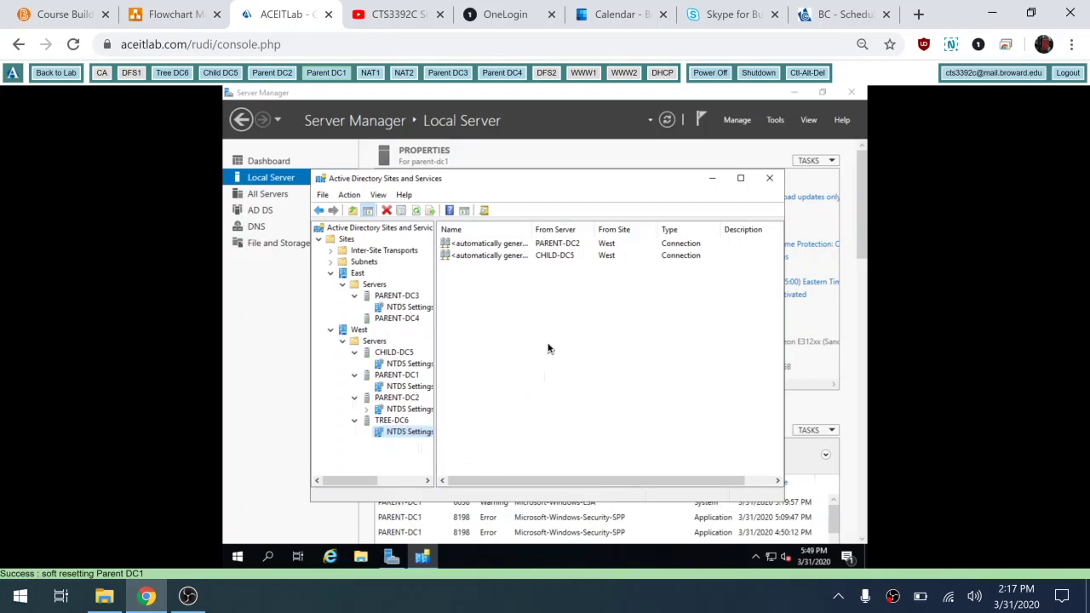
Step: Consult the network diagram, then recheck PARENT-DC4, which still shows no replication connections
{"action": "key", "text": "ctrl+shift+Tab"}
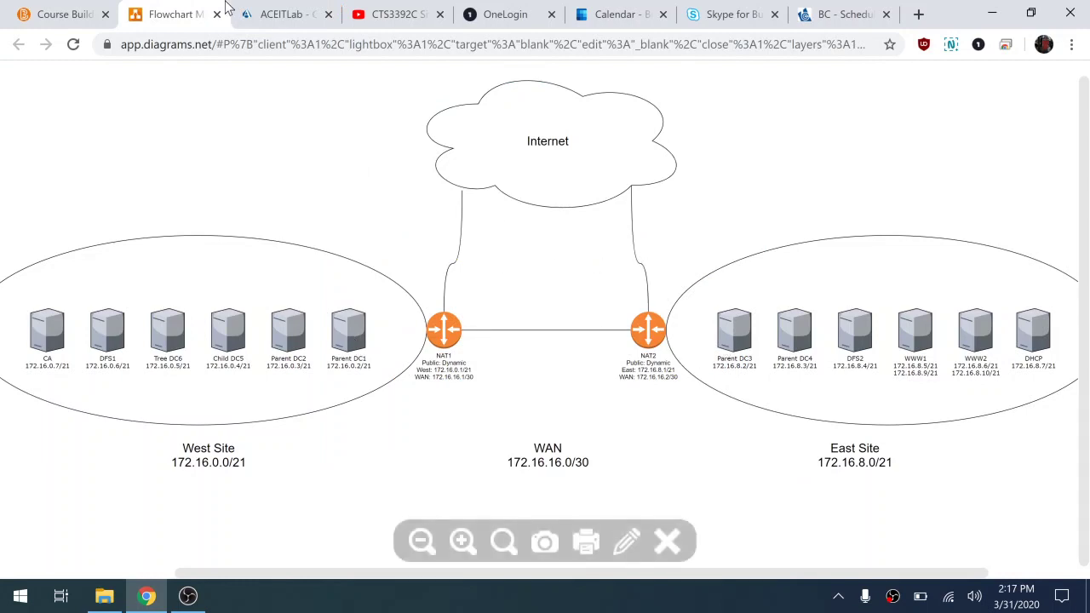
{"action": "left_click", "coordinate": [287, 17]}
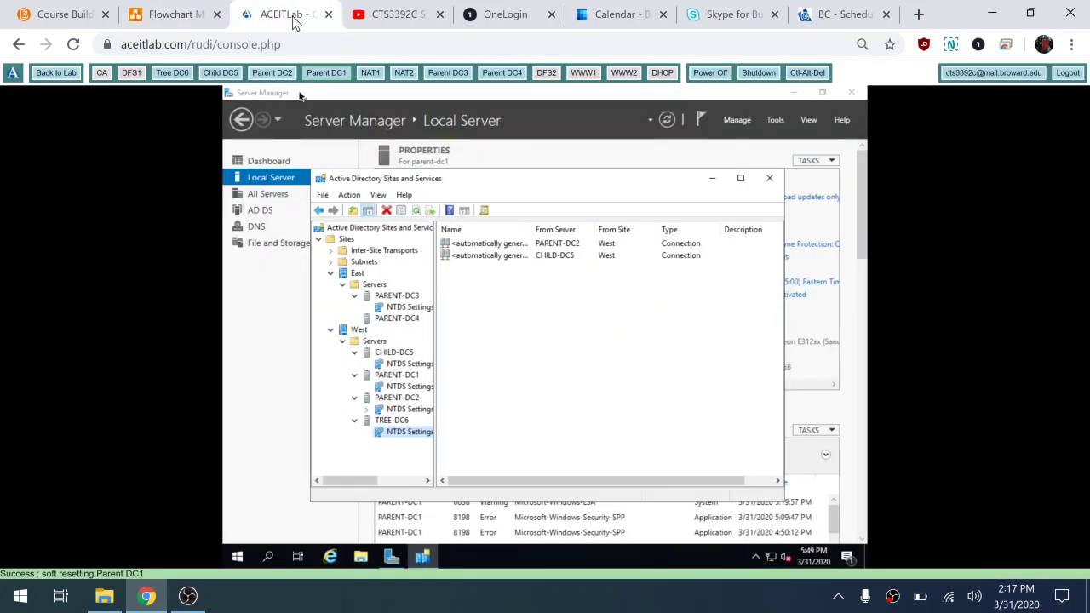
{"action": "left_click", "coordinate": [379, 319]}
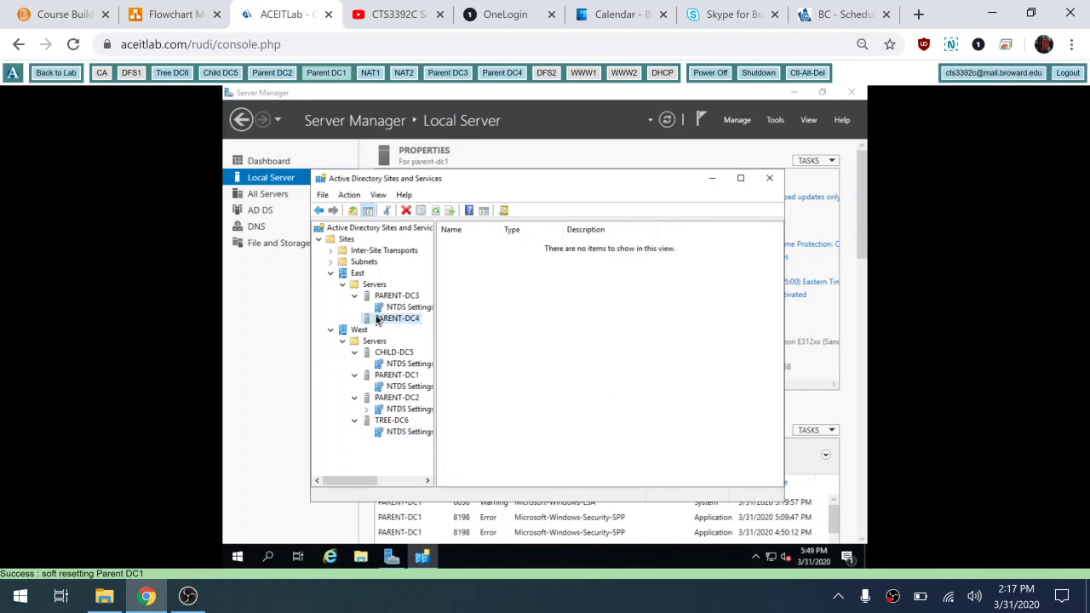